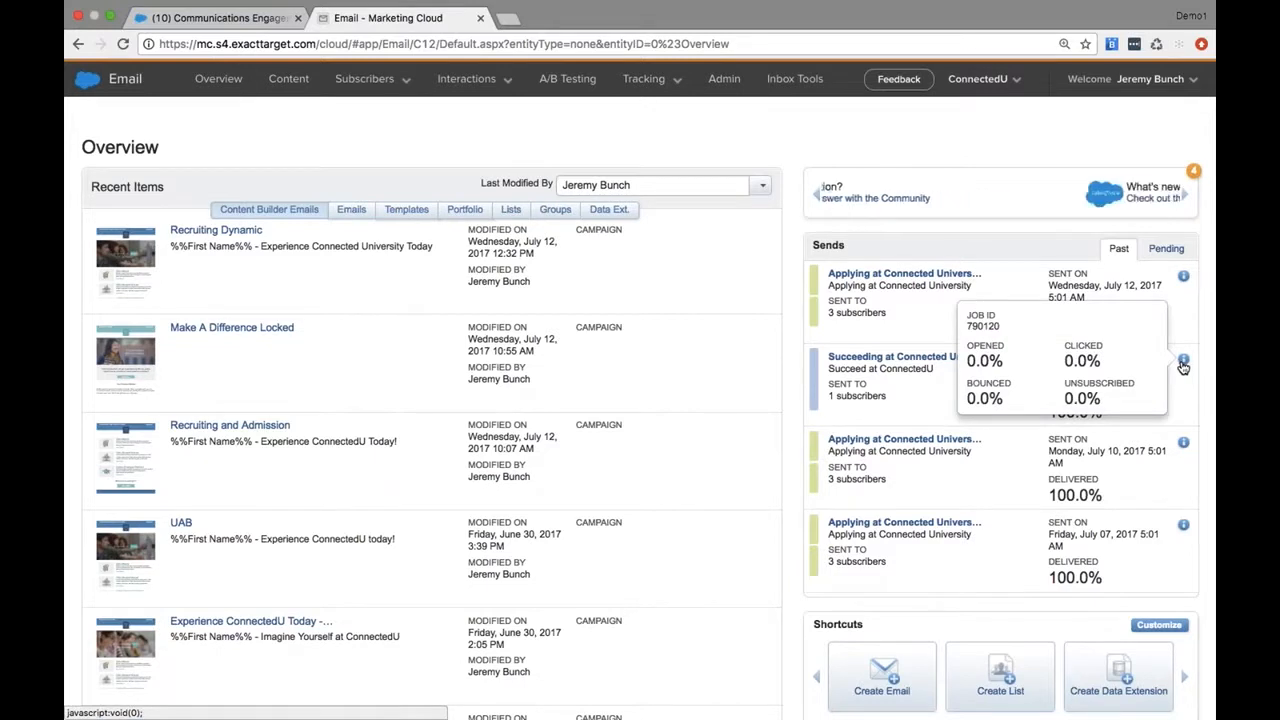
Open the Content Builder library and review the available content block filter types
left_click(284, 82)
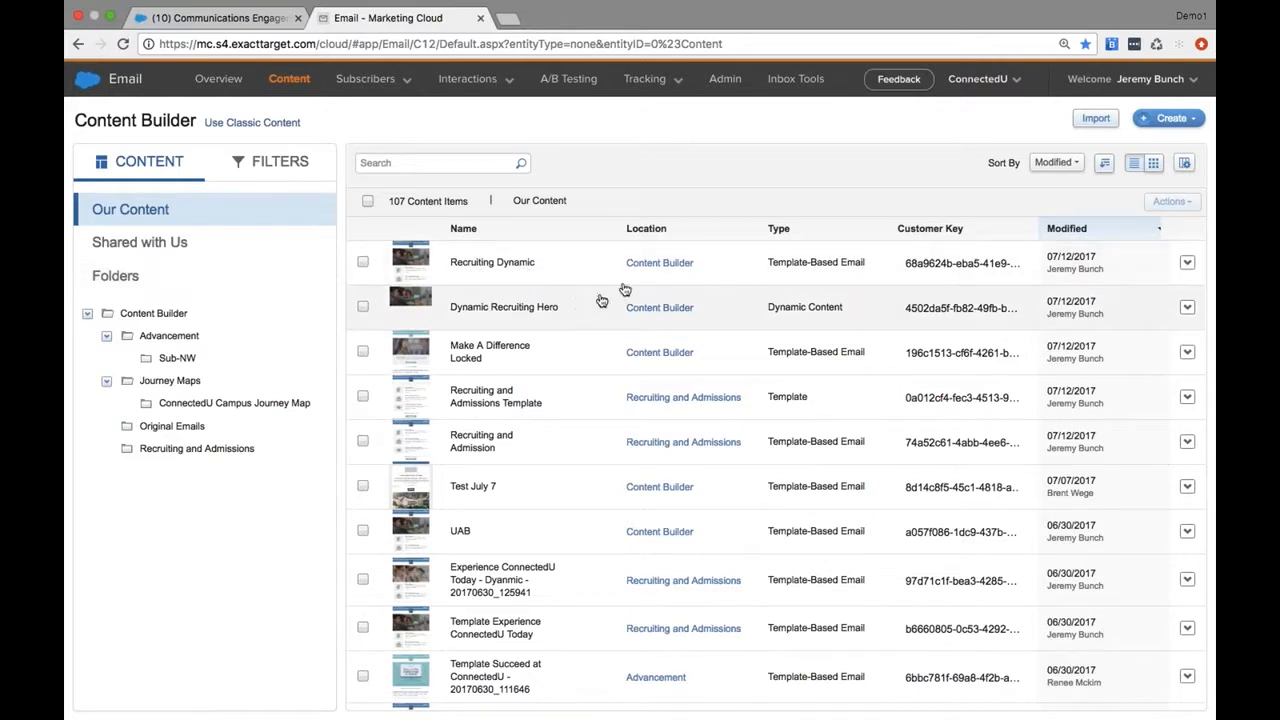
left_click(278, 170)
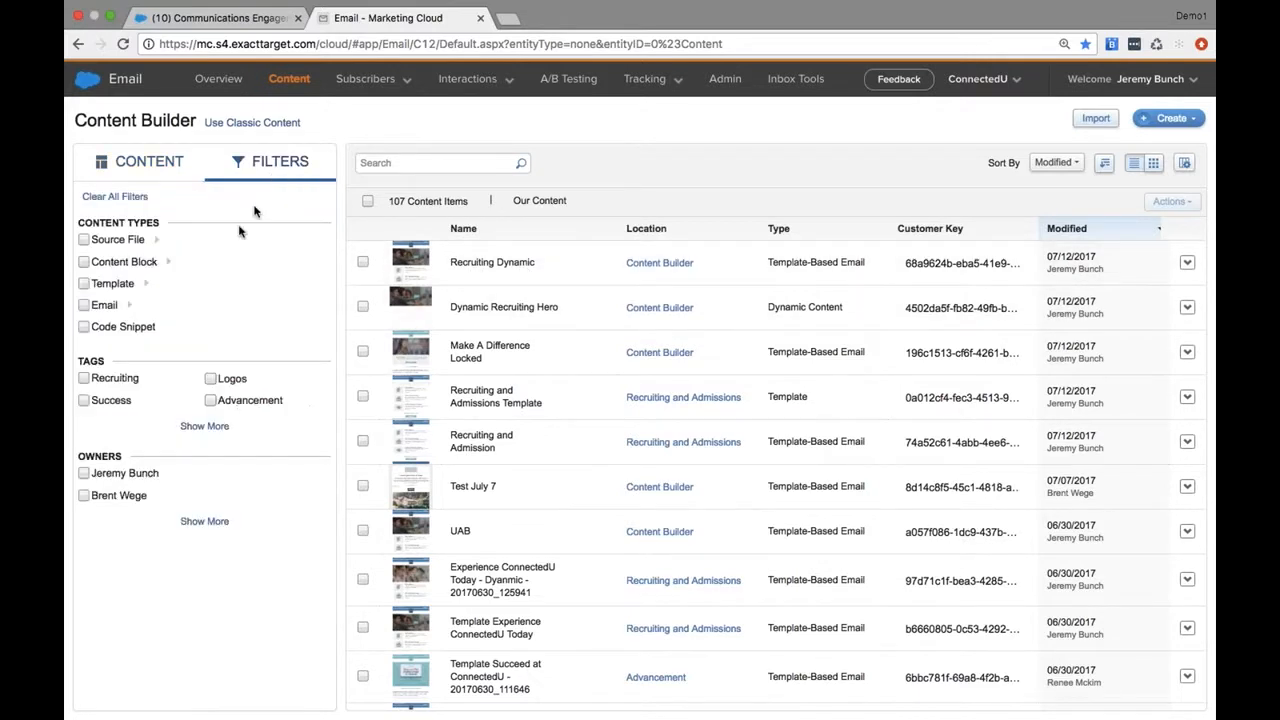
left_click(167, 262)
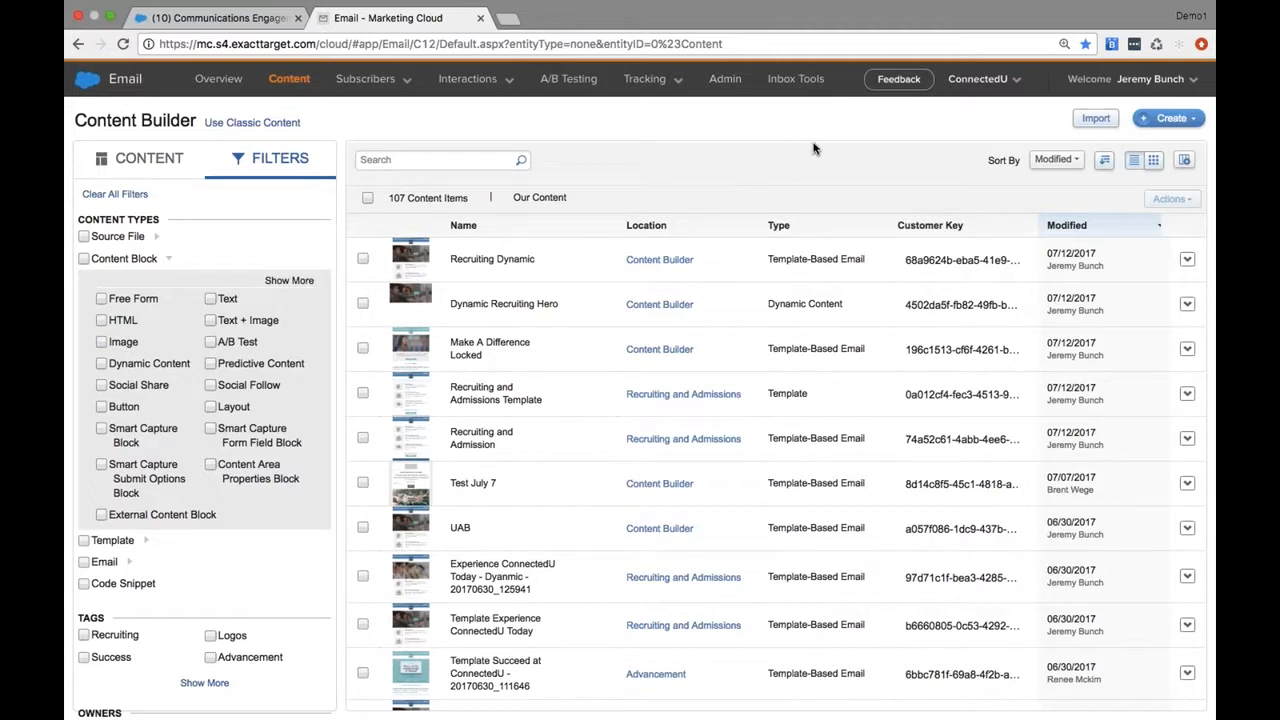
left_click(143, 165)
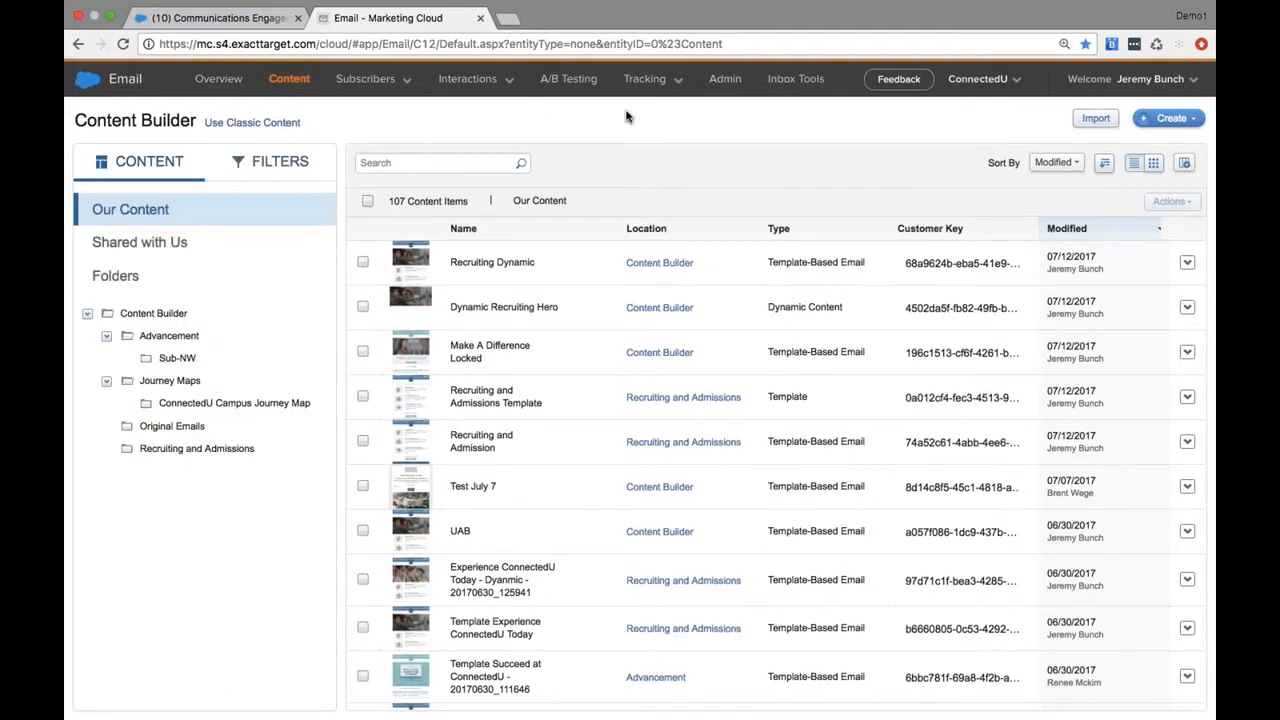
Start creating a new email from the content library
left_click(1188, 128)
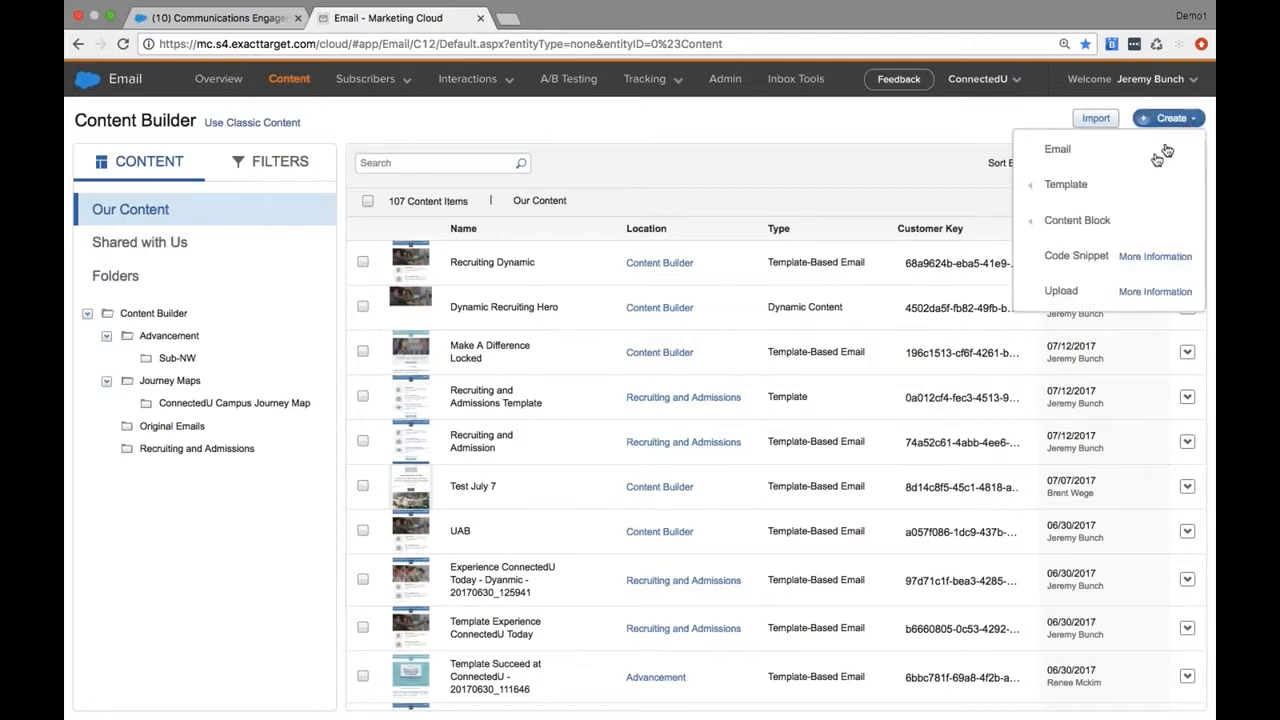
mouse_move(1099, 229)
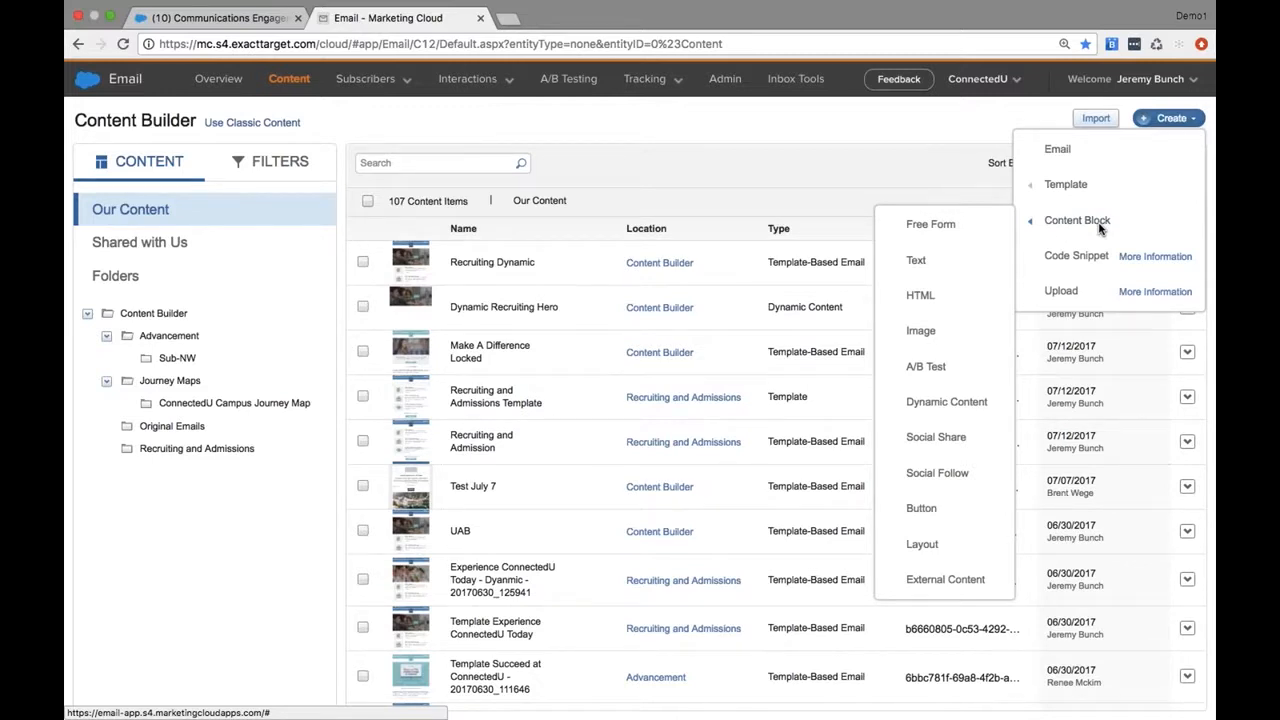
left_click(1058, 152)
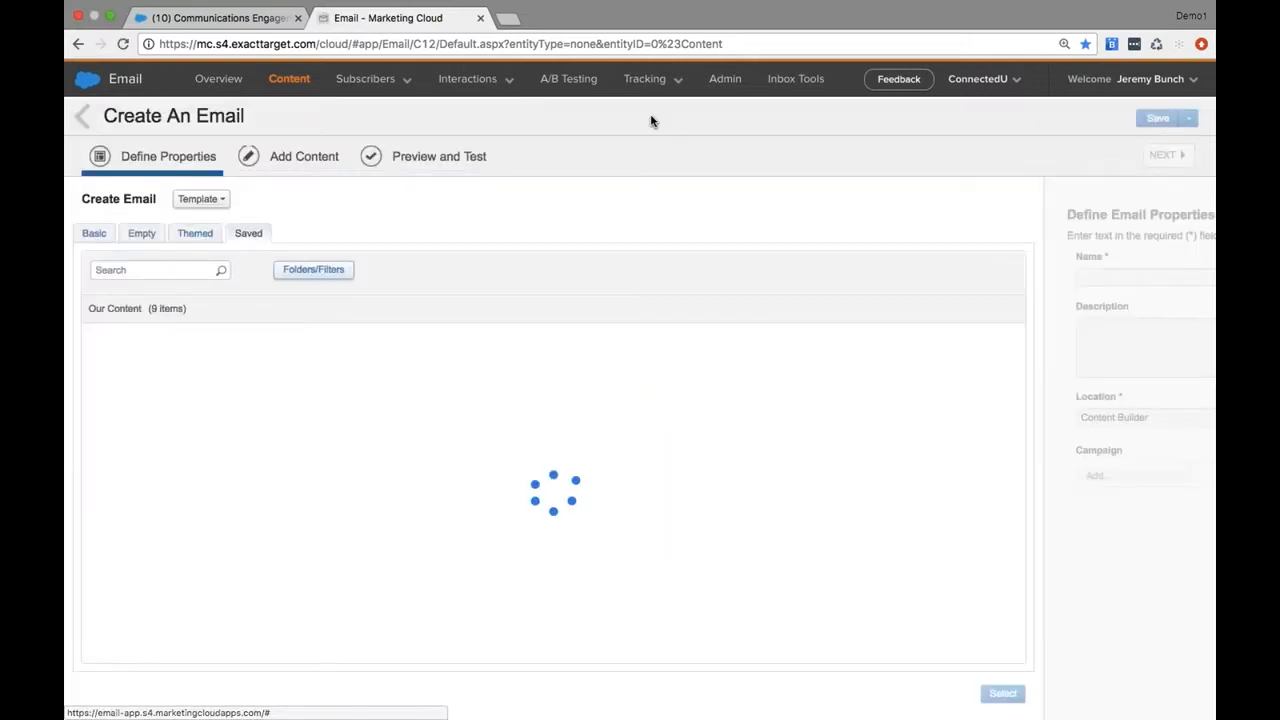
Review the email creation methods and the basic, empty and themed template galleries
left_click(205, 199)
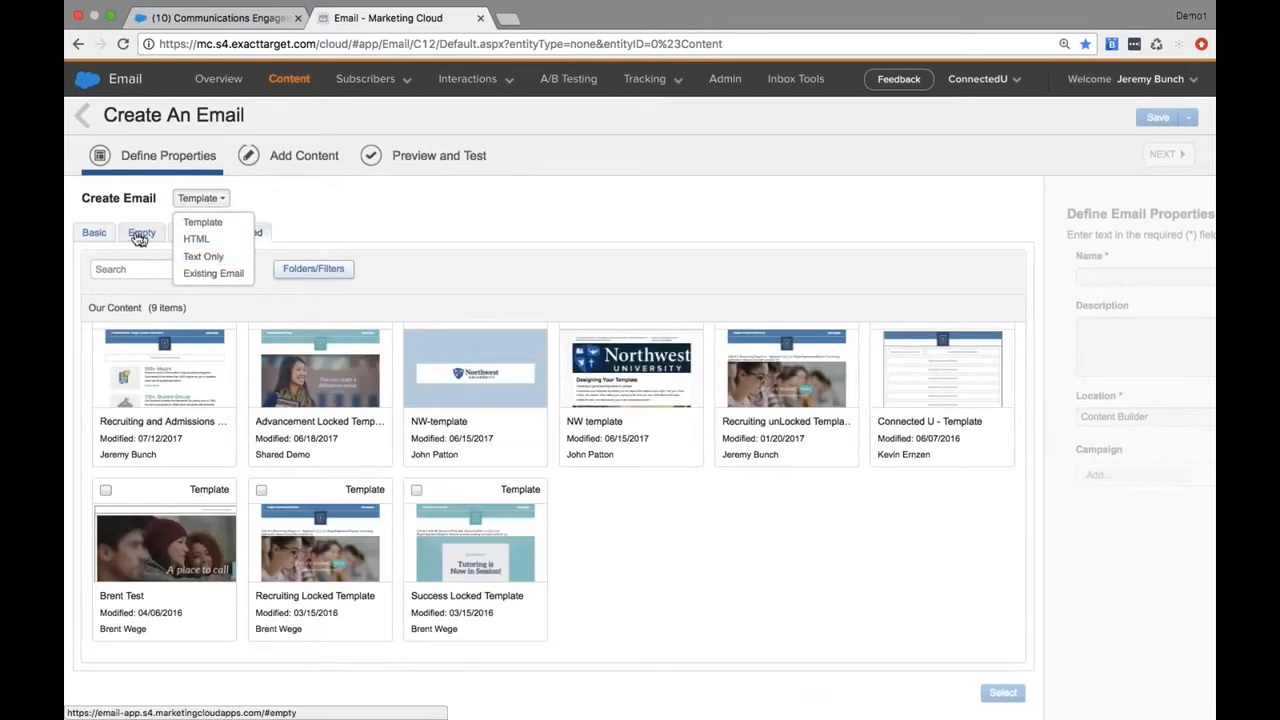
left_click(96, 232)
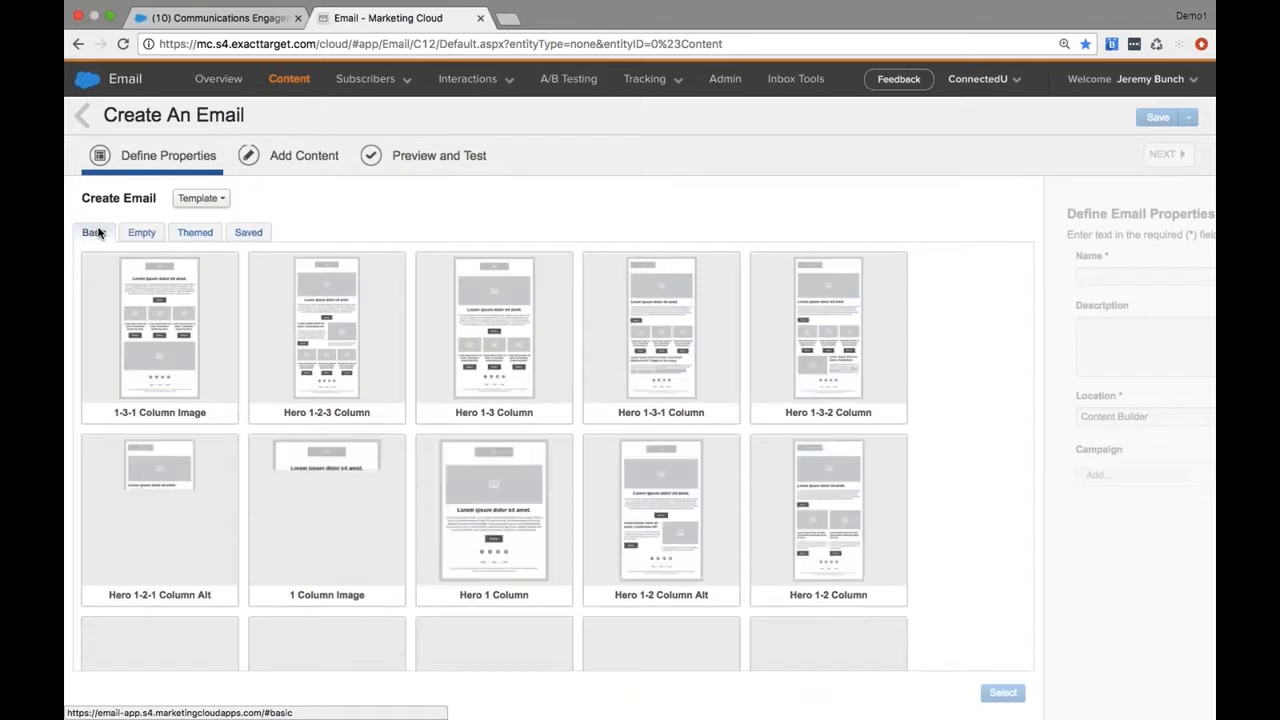
left_click(143, 233)
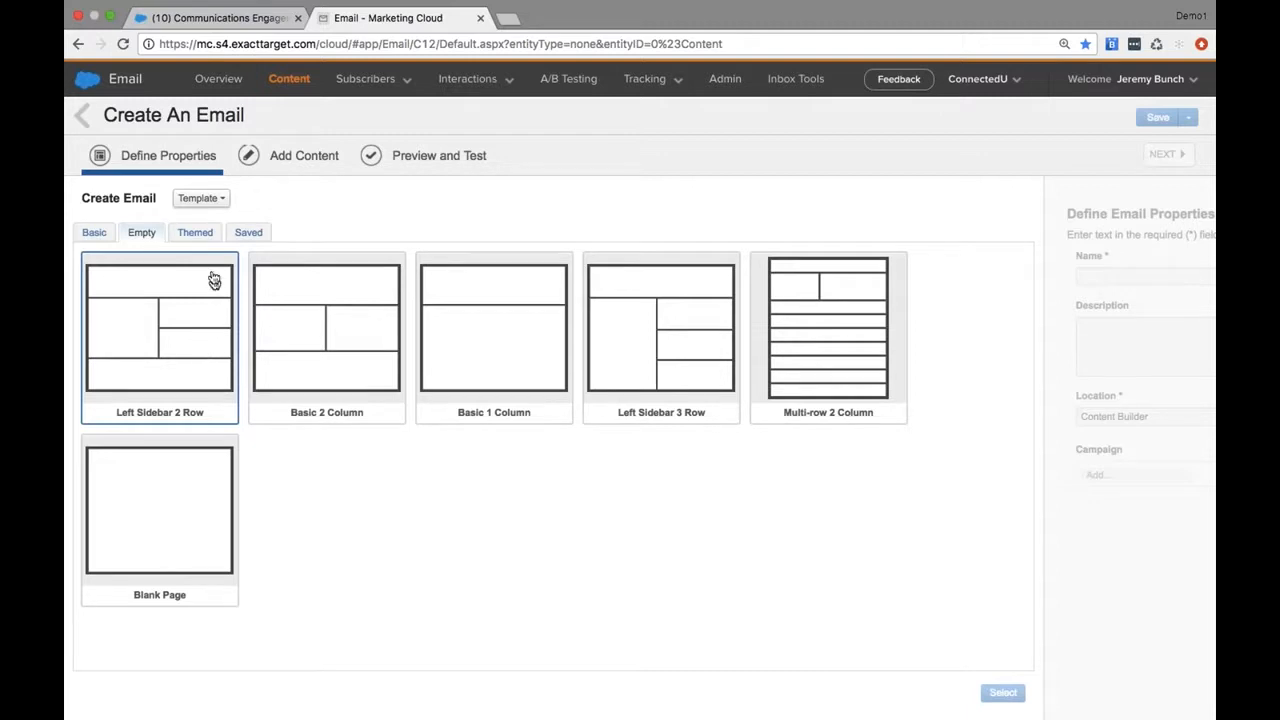
left_click(197, 241)
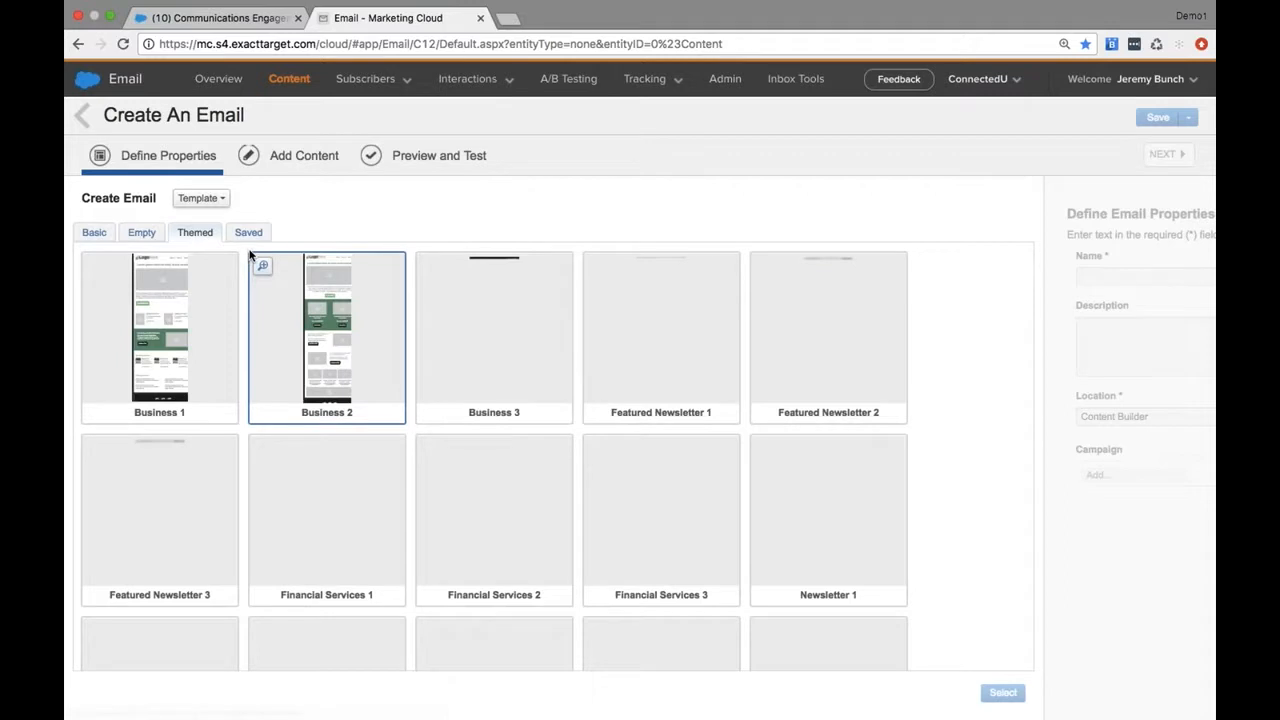
Base the new email on the saved Recruiting and Admissions Template
left_click(249, 236)
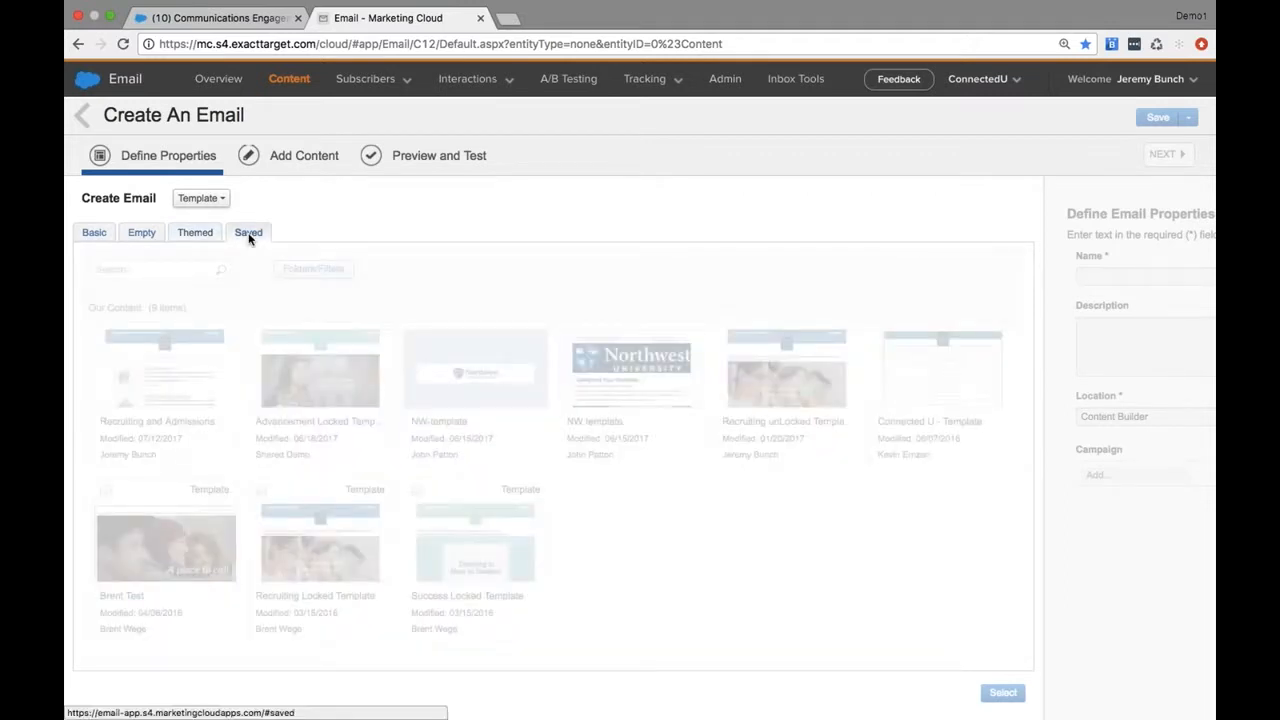
left_click(165, 390)
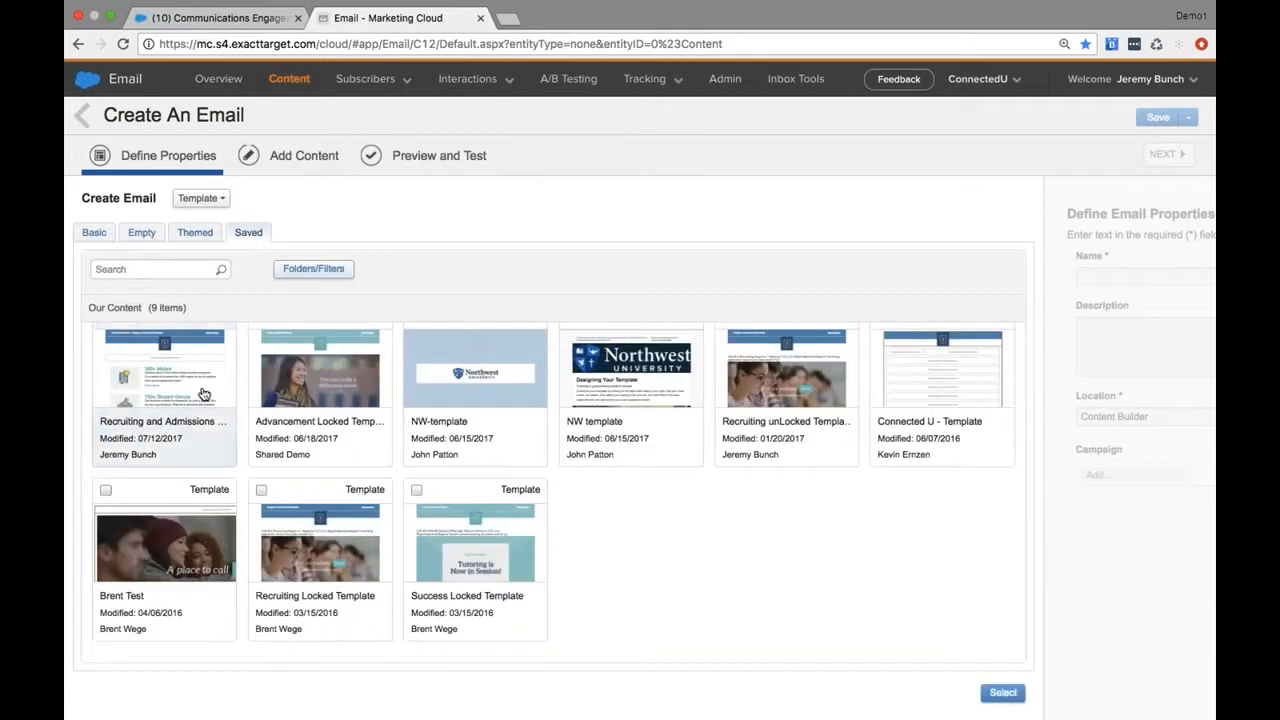
left_click(1004, 693)
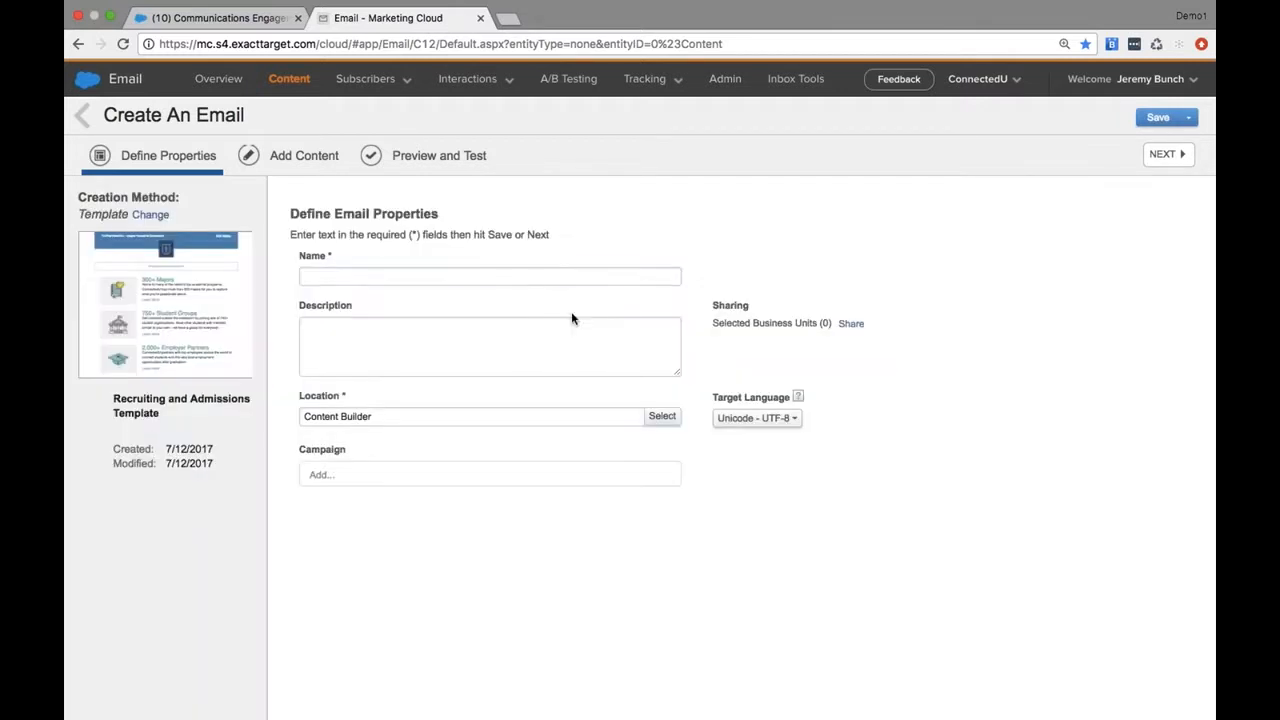
Name the email "Recruiting Test Email"
left_click(555, 278)
type("Recruiting Test Email")
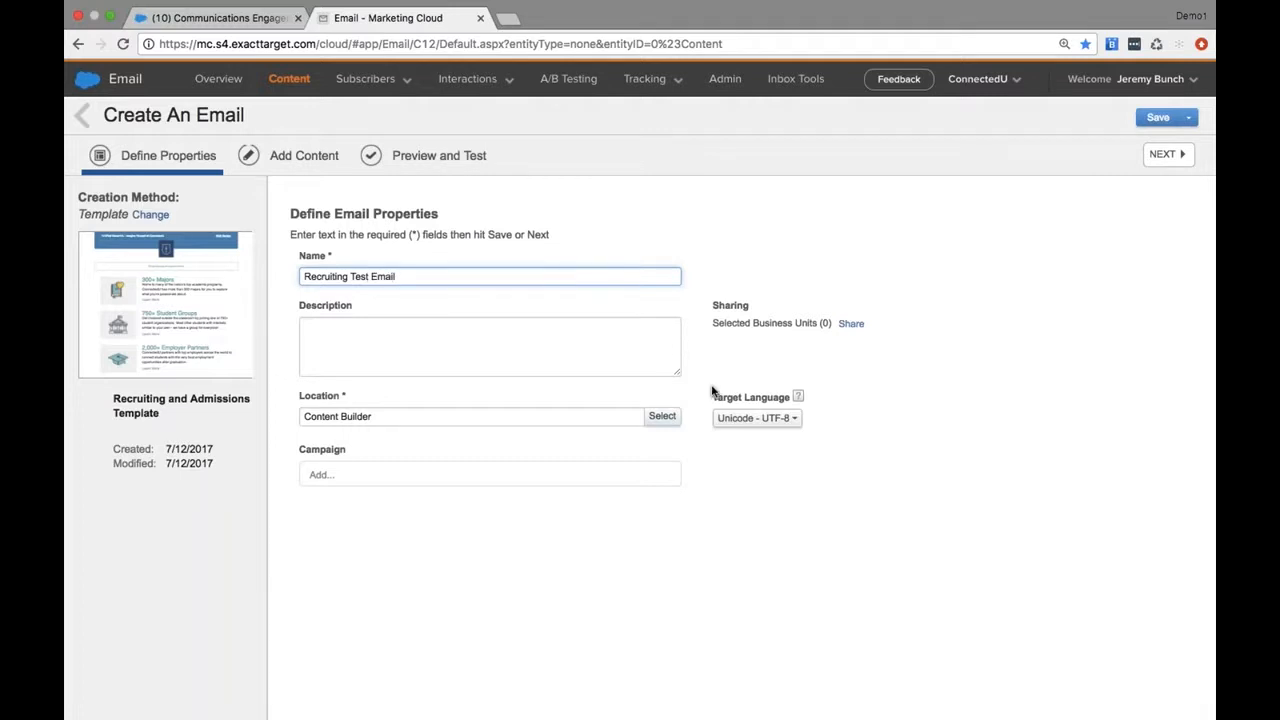
Examine the email's sharing options and the business units it could be shared with
left_click(845, 324)
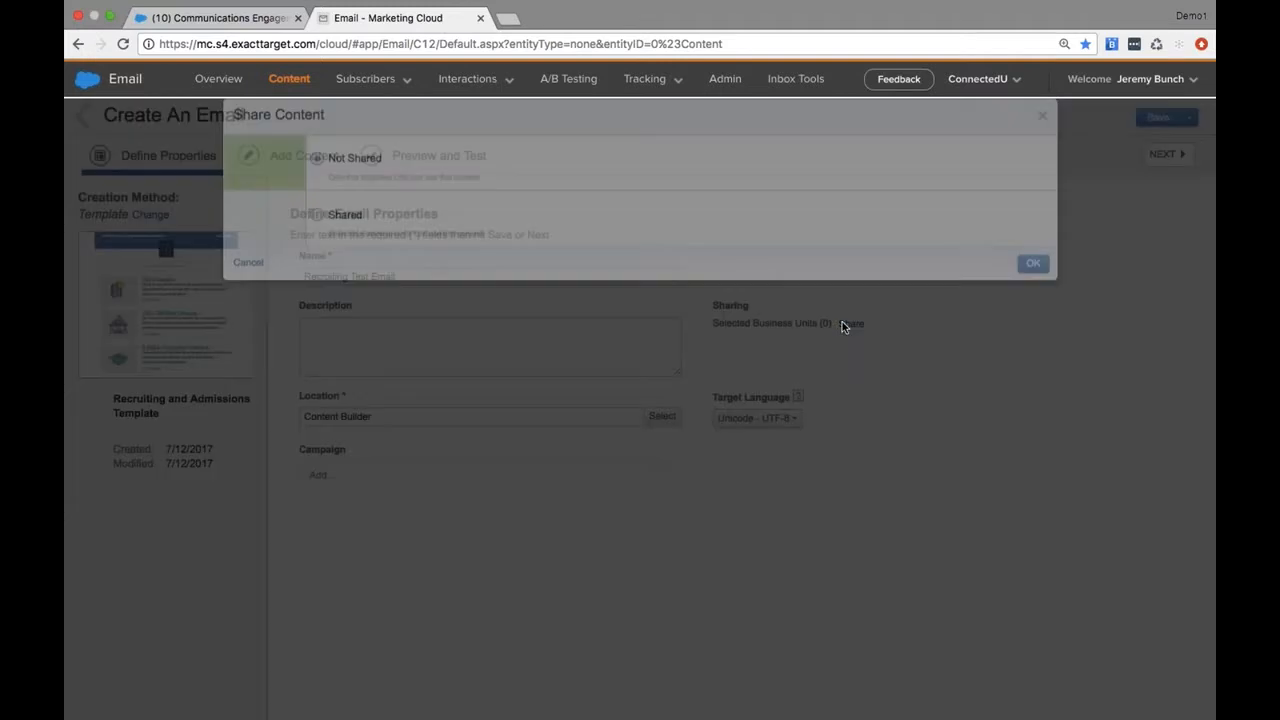
left_click(318, 242)
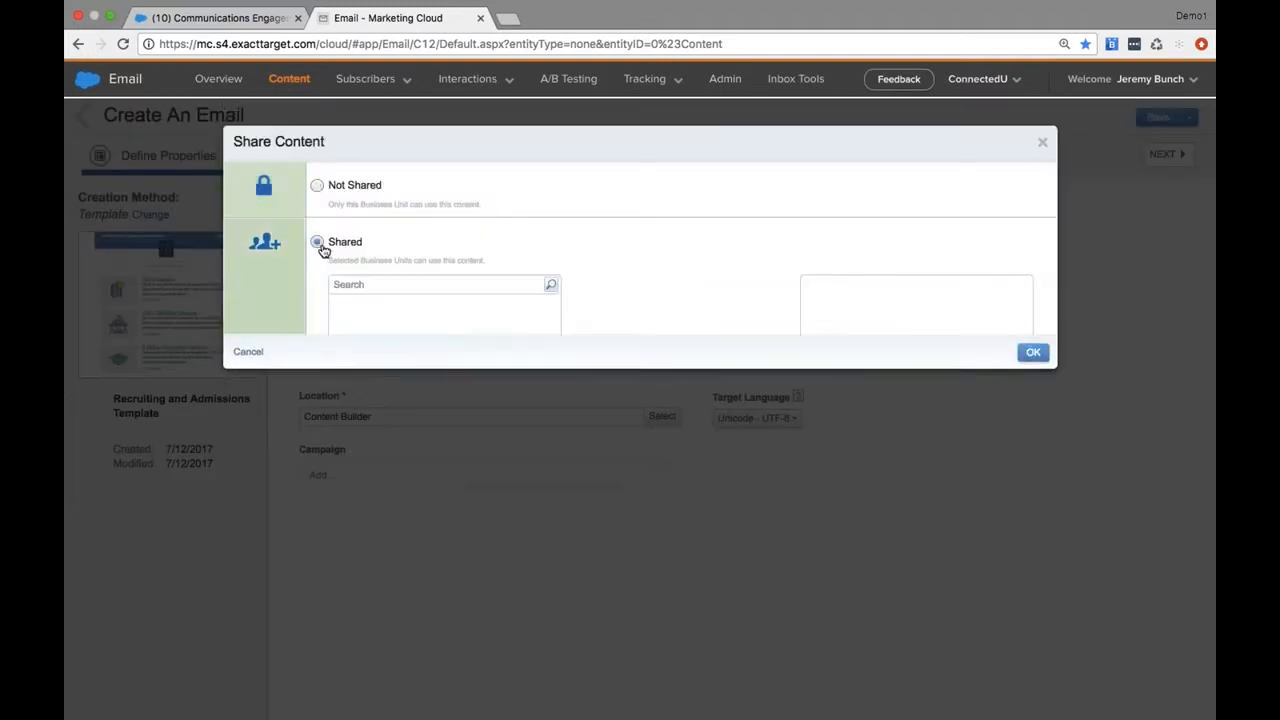
left_click(341, 308)
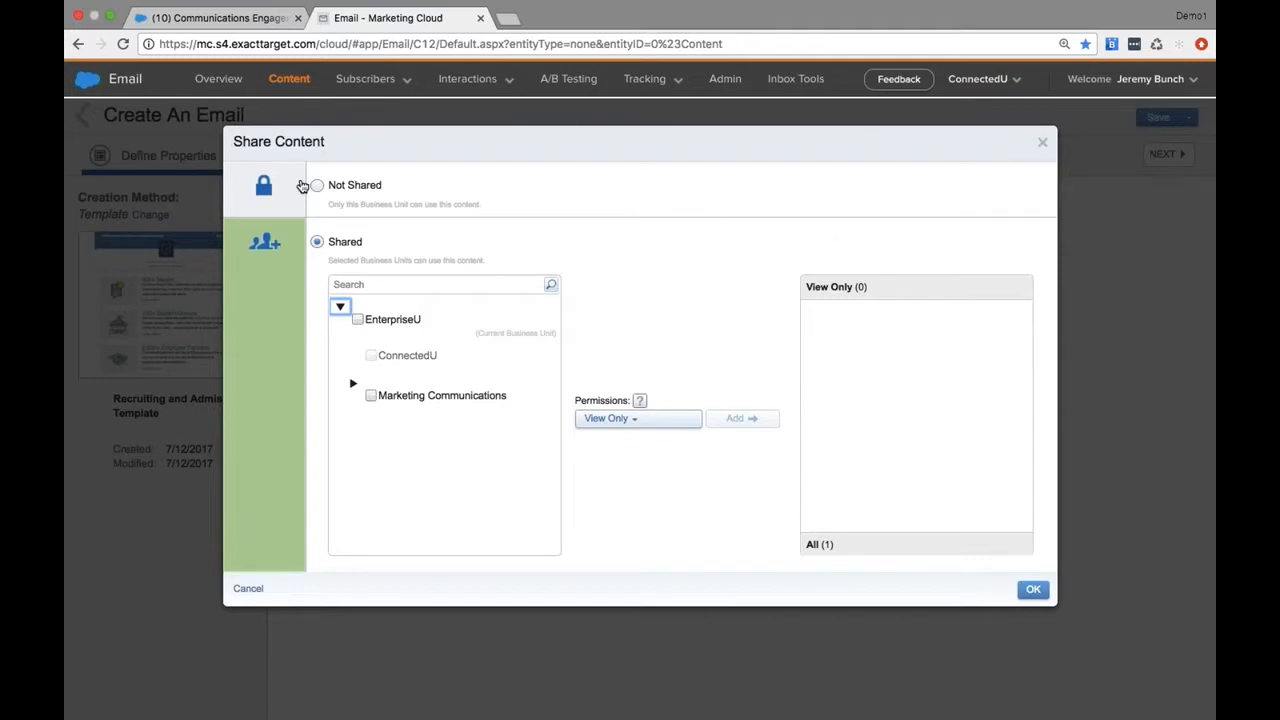
left_click(318, 186)
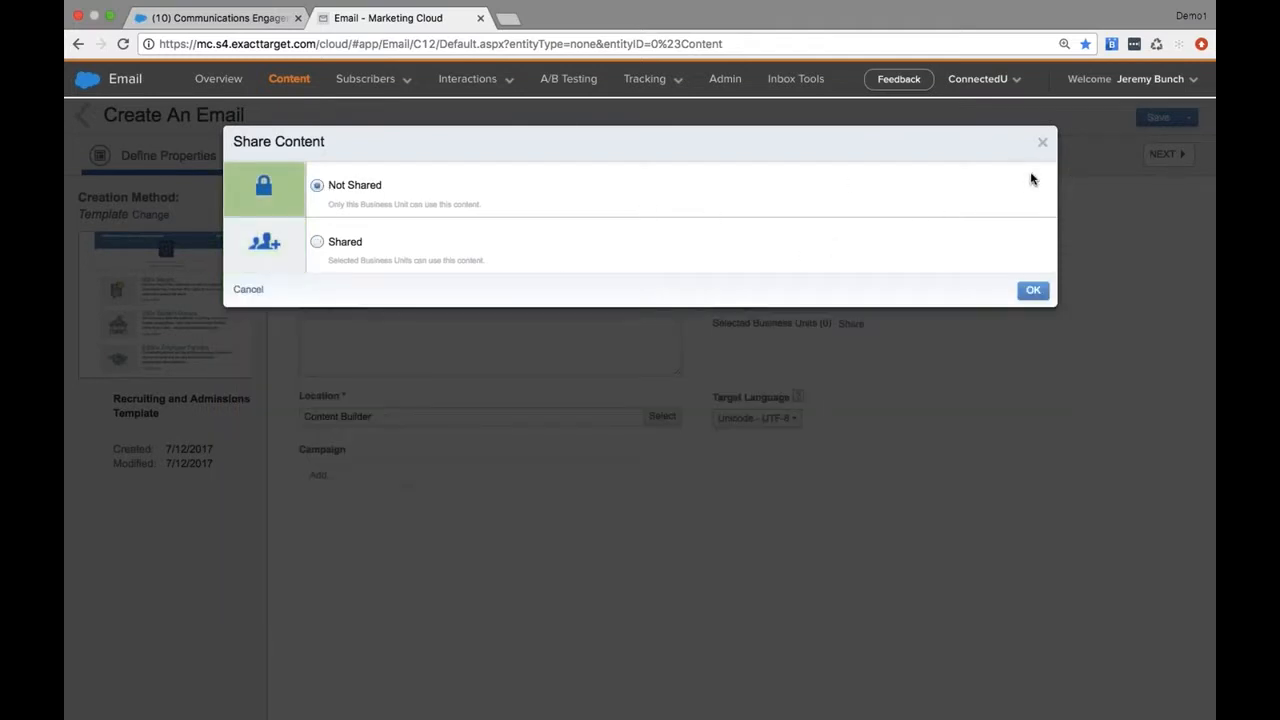
left_click(1042, 142)
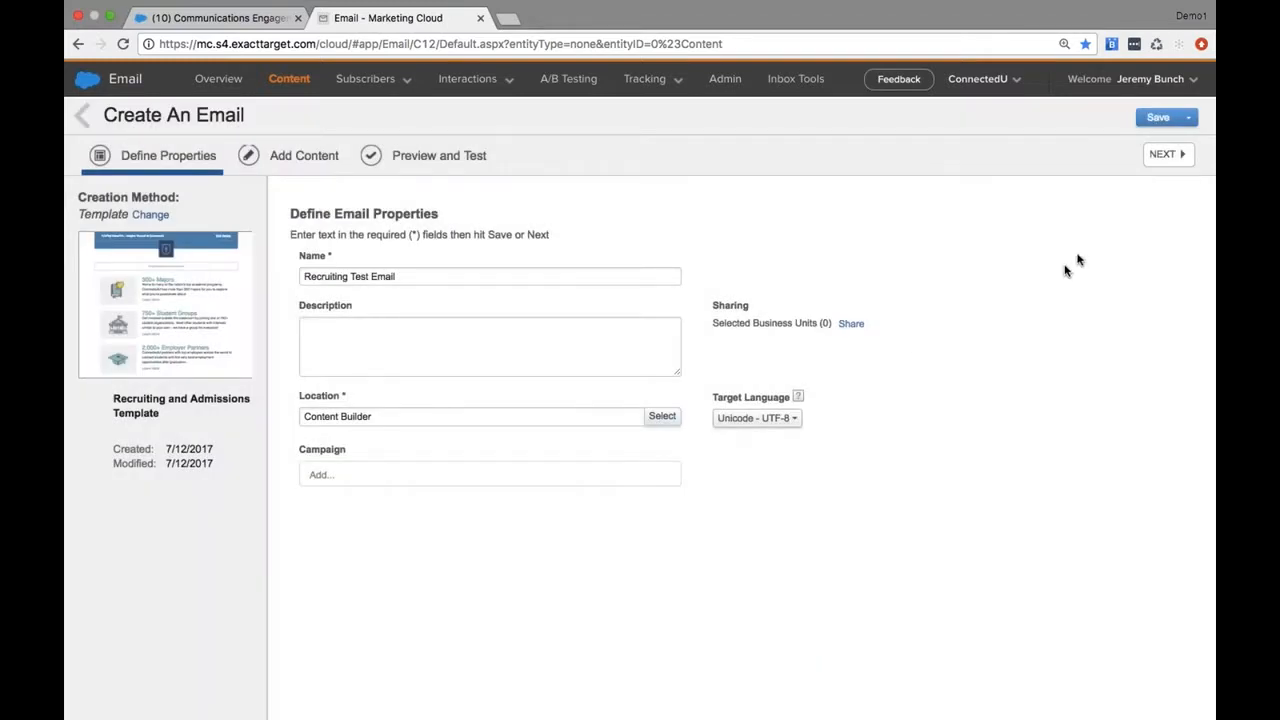
Continue to the Add Content stage and look over the template's body sections
left_click(1170, 157)
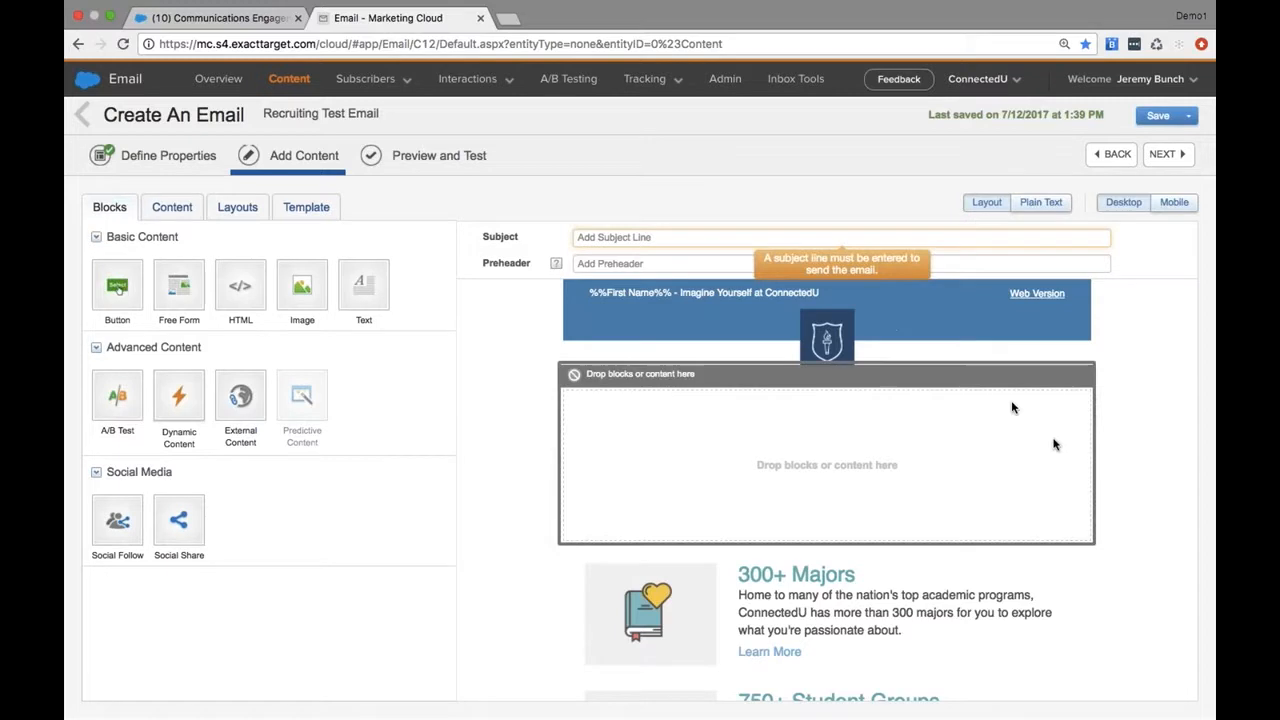
scroll(998, 586, "down", 5)
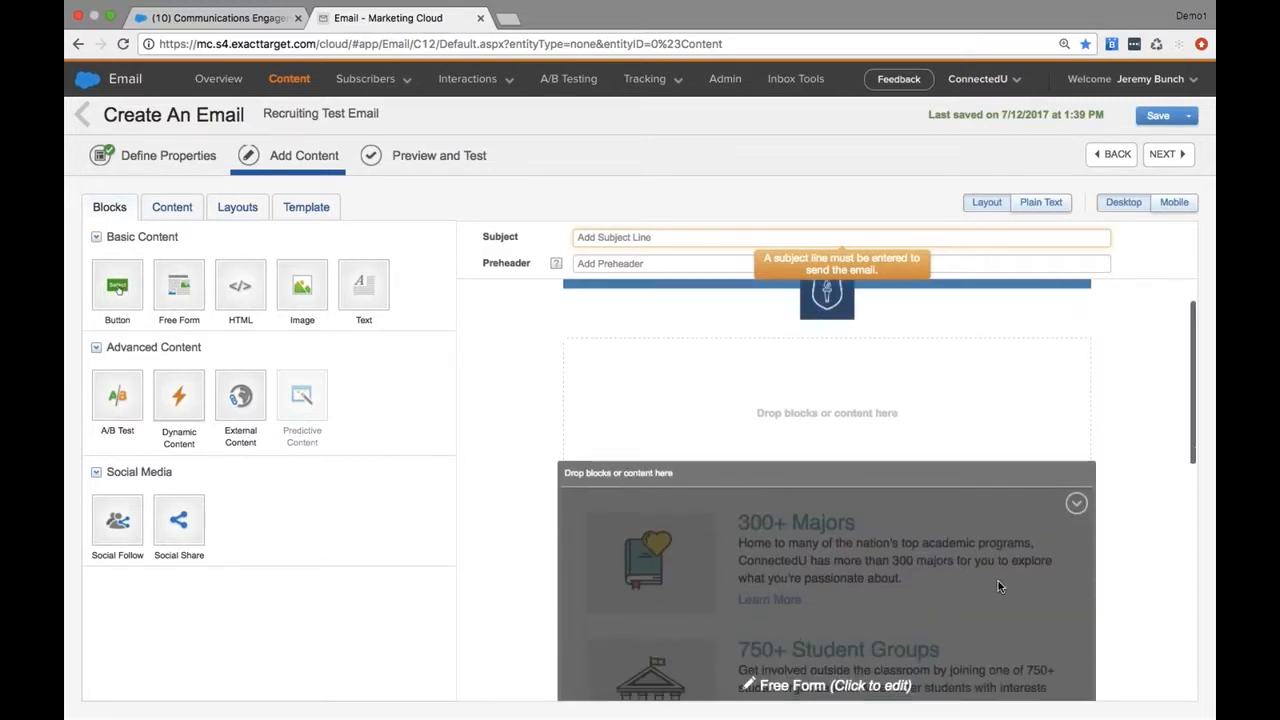
scroll(931, 458, "up", 2)
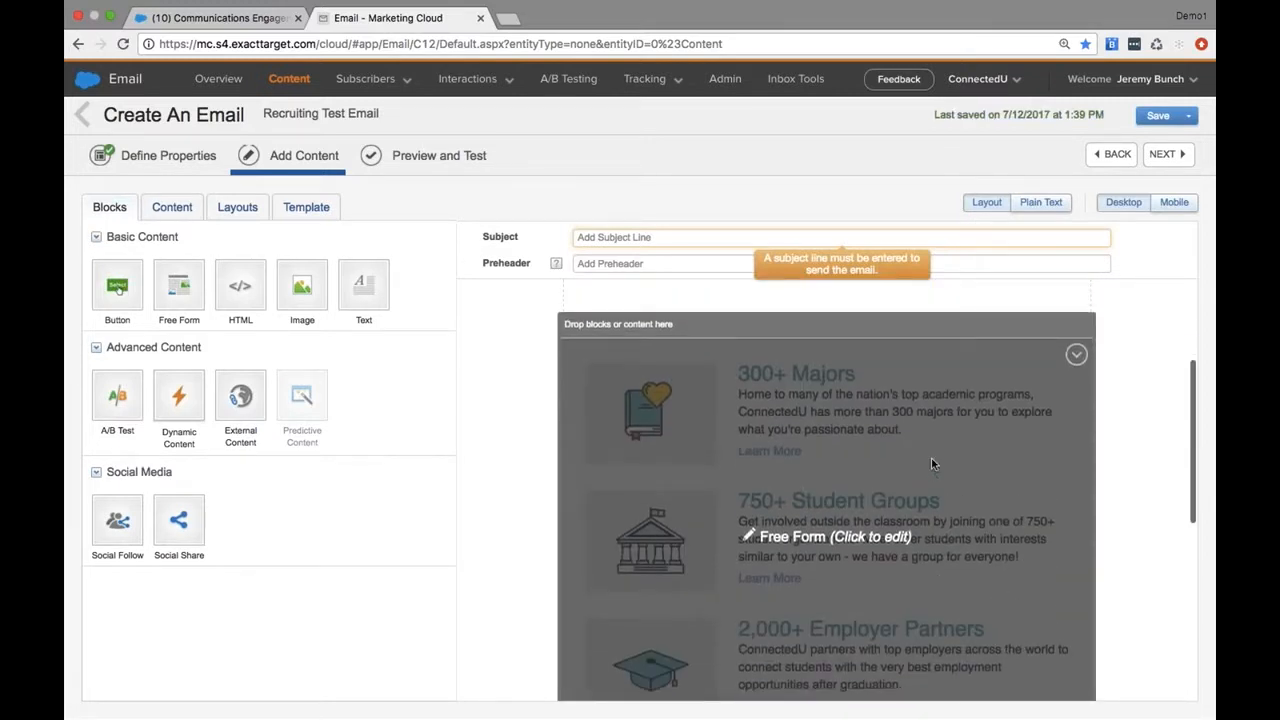
scroll(953, 483, "up", 3)
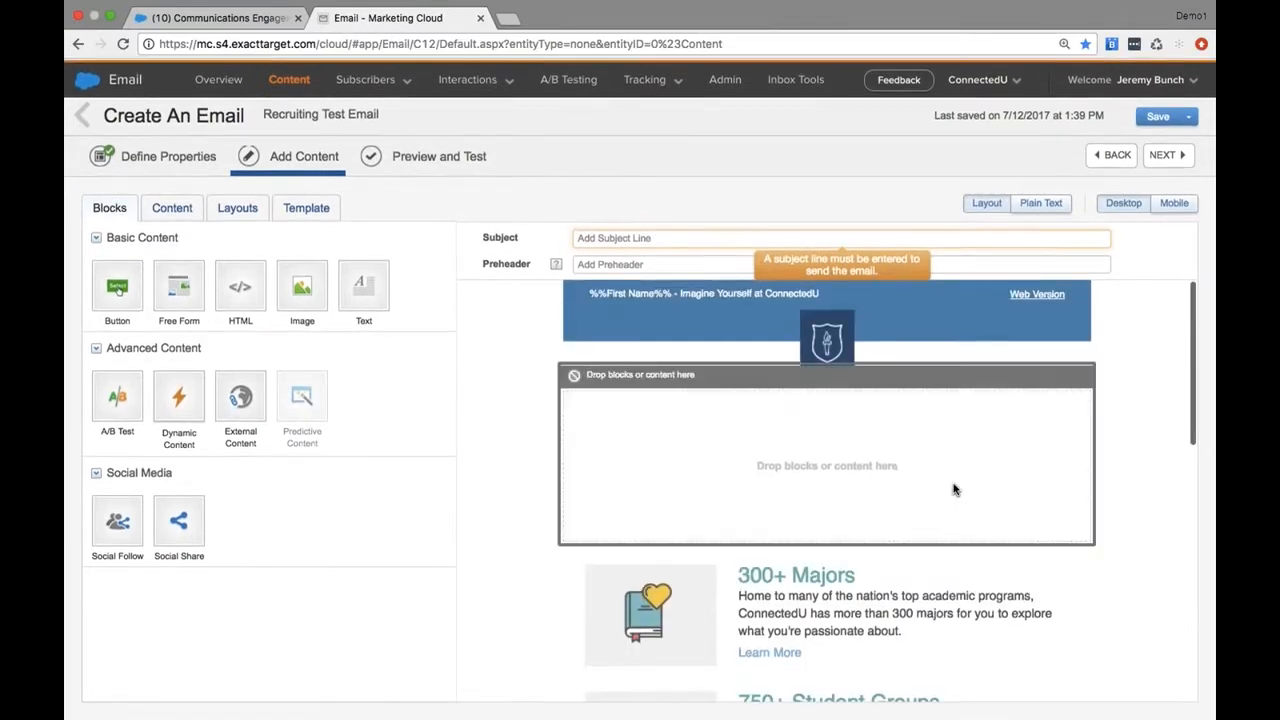
scroll(990, 294, "up", 1)
scroll(1033, 336, "down", 1)
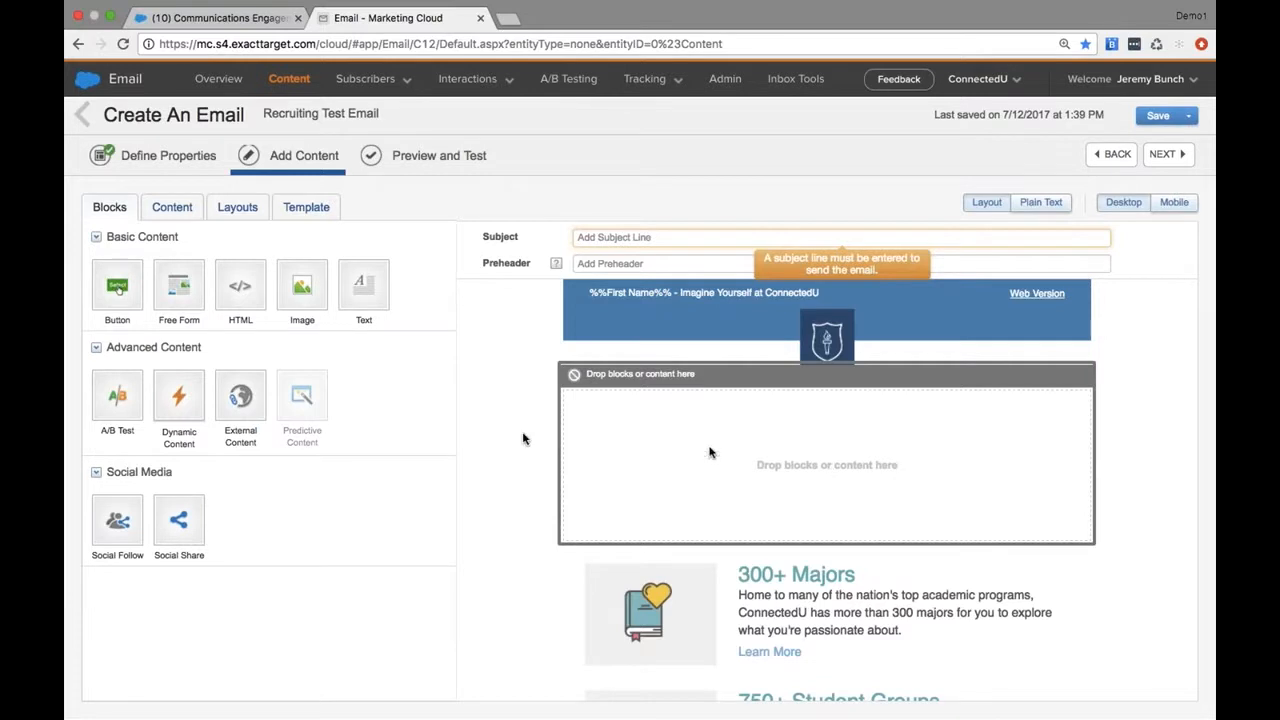
Browse the existing content items that can be placed in the email
left_click_drag(310, 292, 278, 292)
left_click(170, 208)
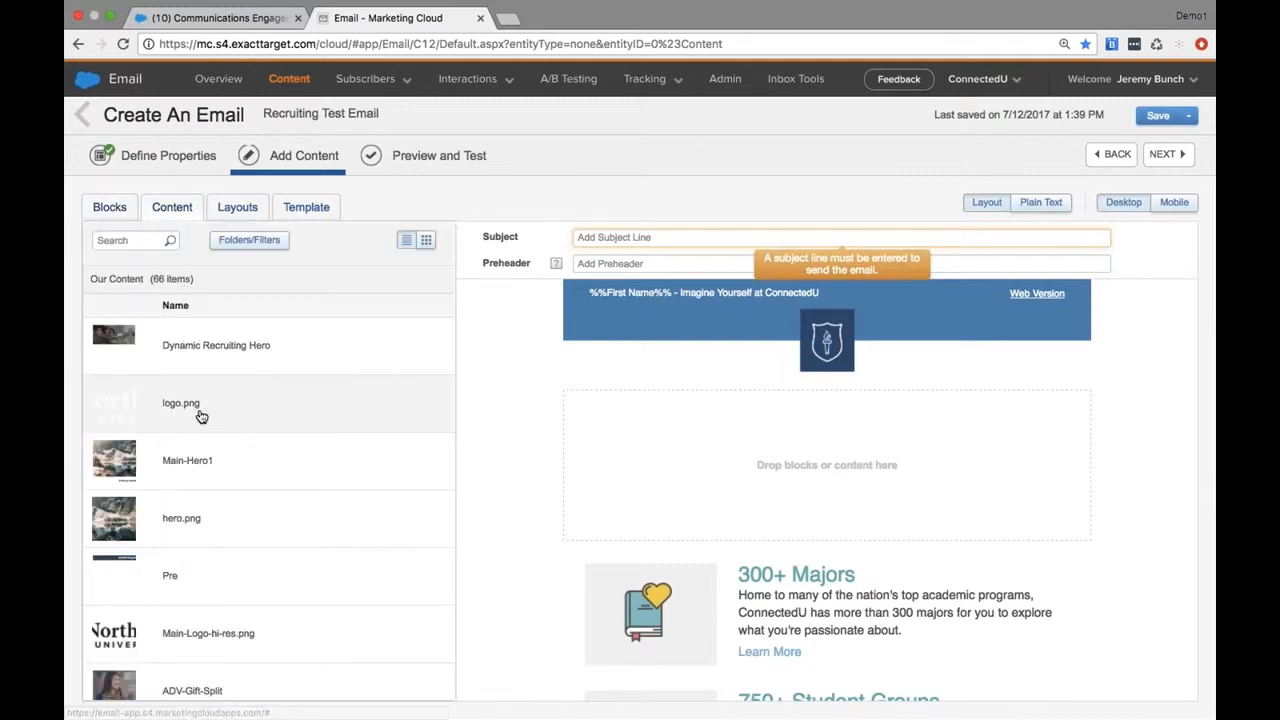
scroll(222, 471, "down", 3)
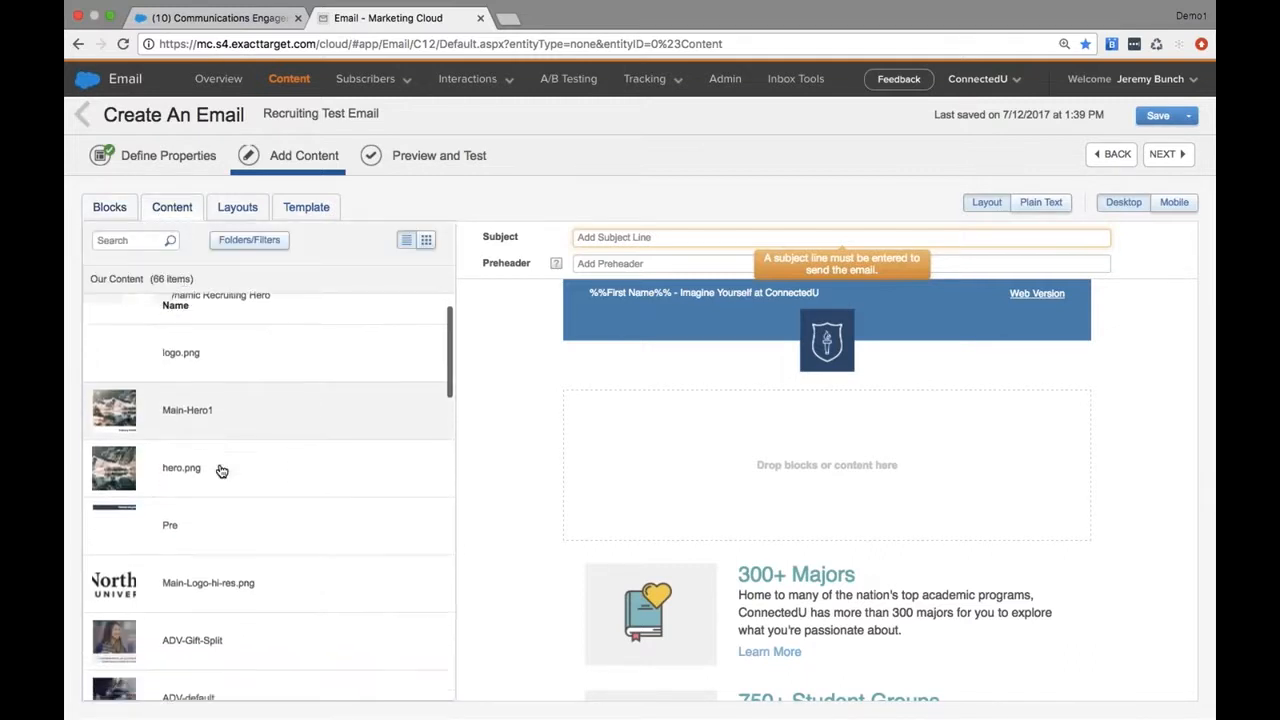
scroll(222, 471, "down", 3)
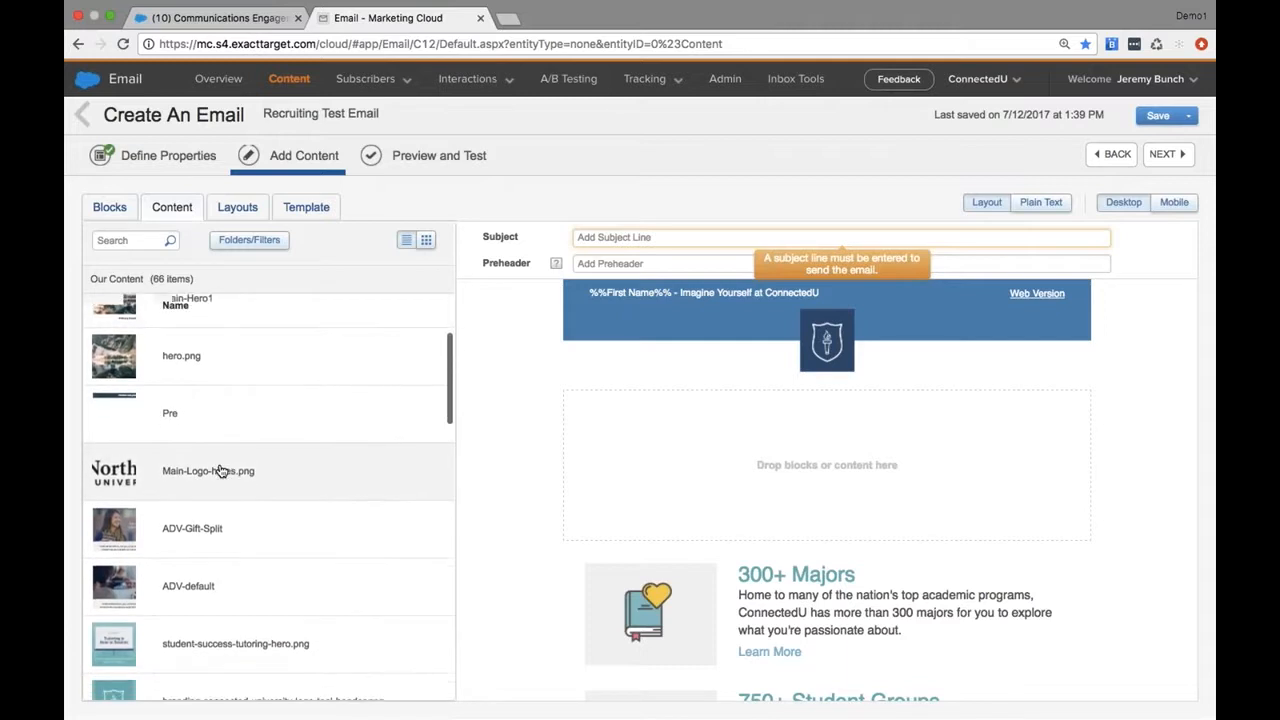
scroll(222, 471, "down", 2)
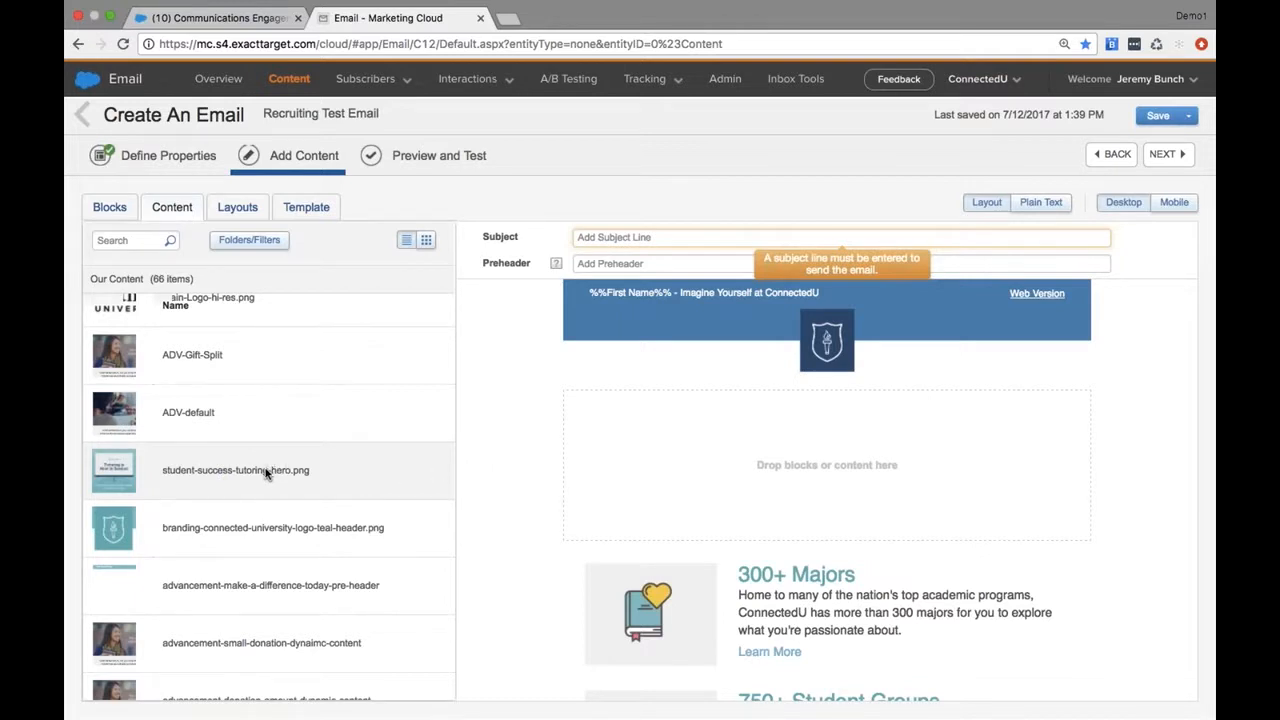
Add a Dynamic Content block to the empty area above 300+ Majors, with recruiting-prospect-student-hero.png as its default content
left_click(106, 211)
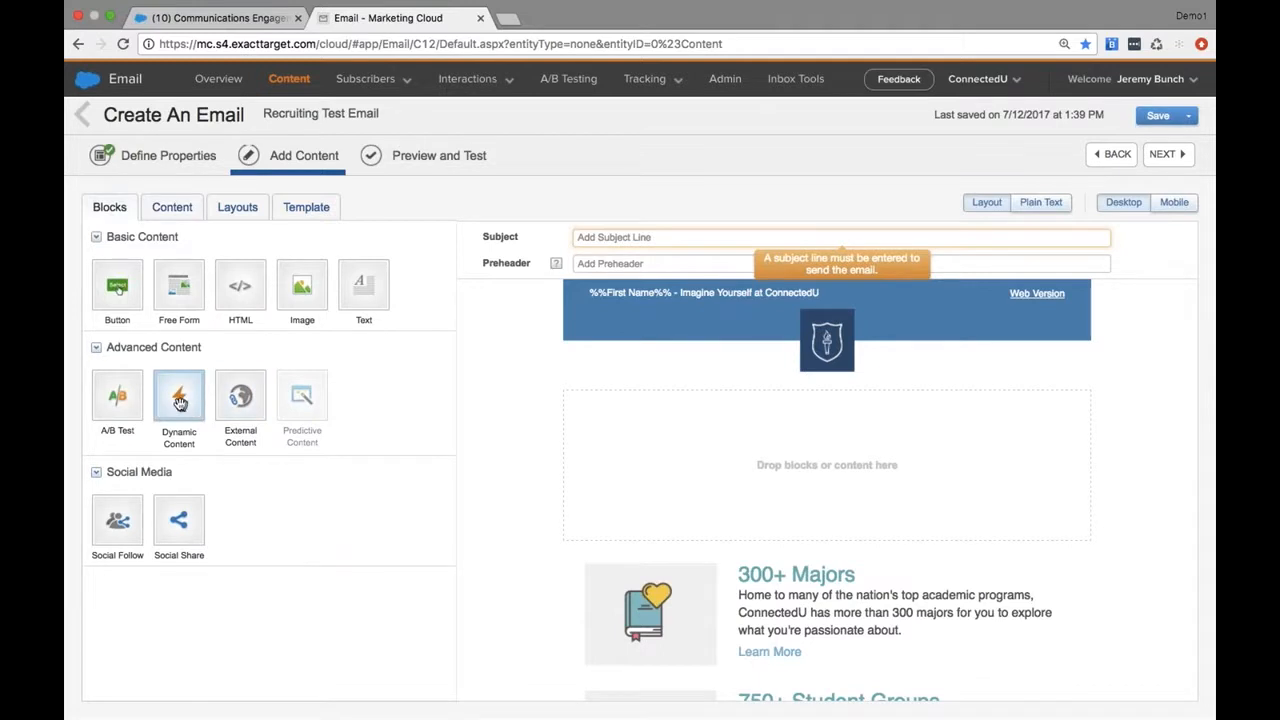
left_click_drag(179, 401, 652, 440)
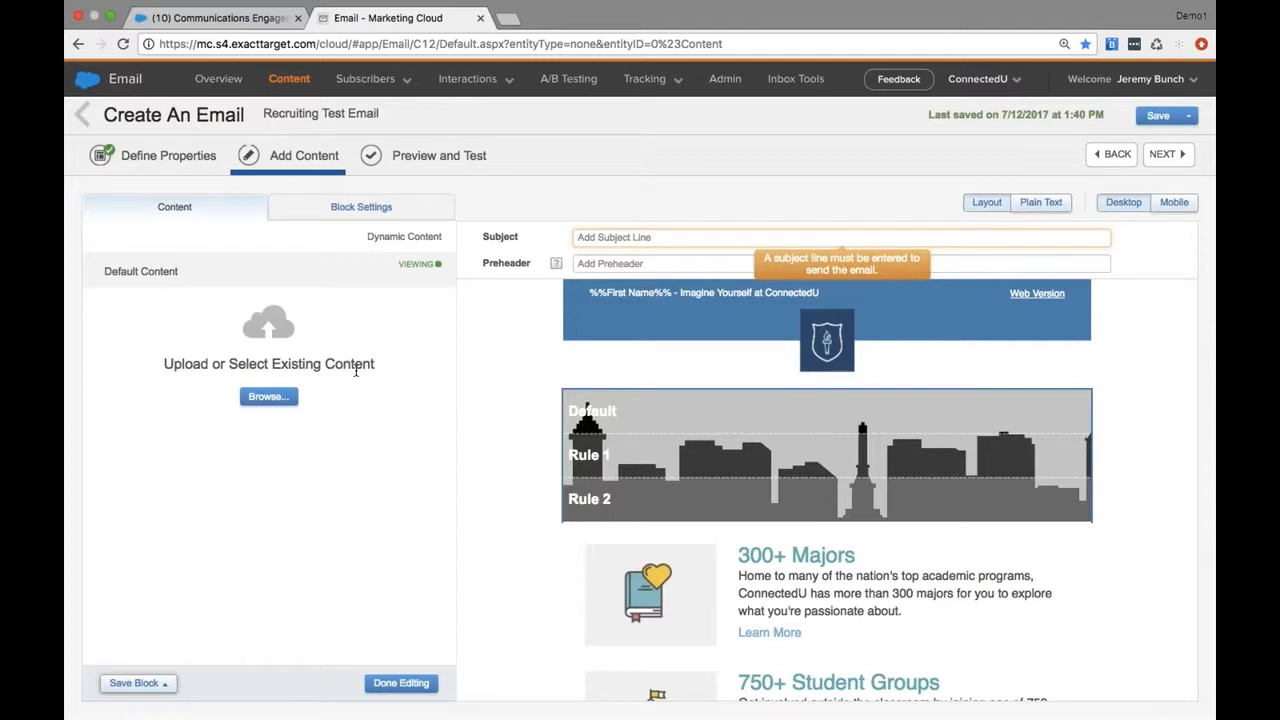
left_click(268, 397)
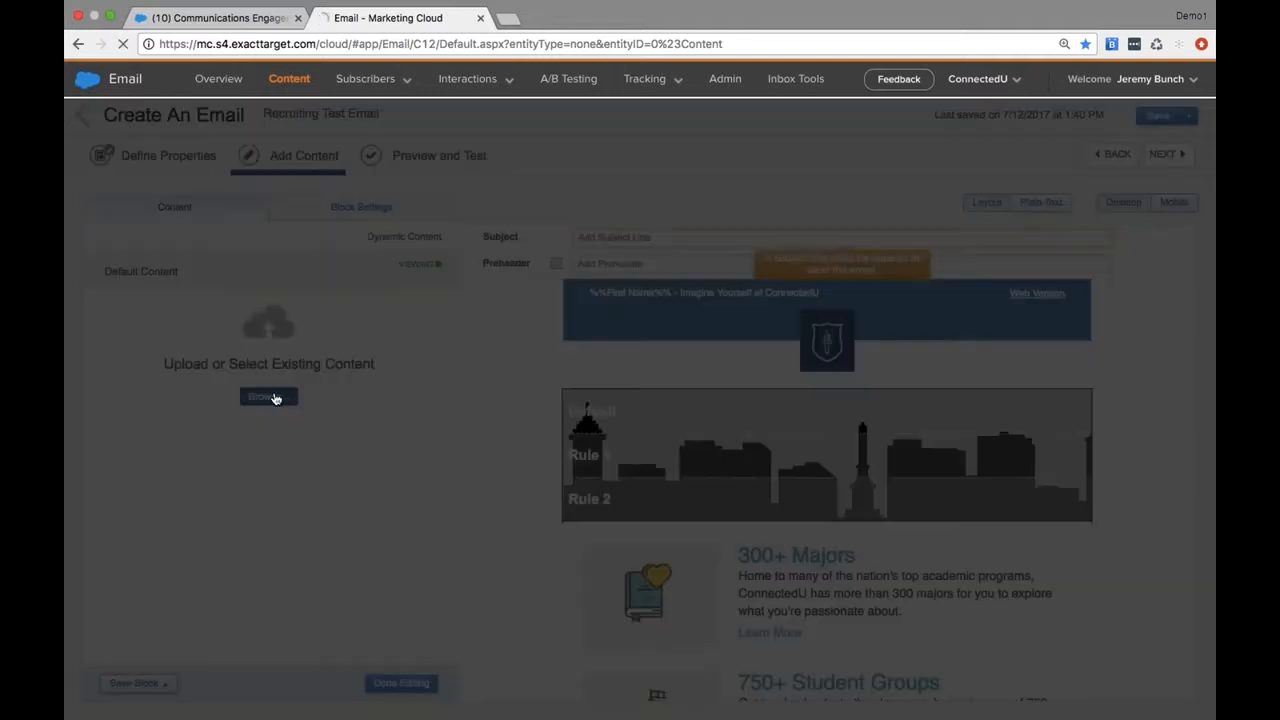
scroll(530, 420, "down", 3)
scroll(535, 420, "down", 10)
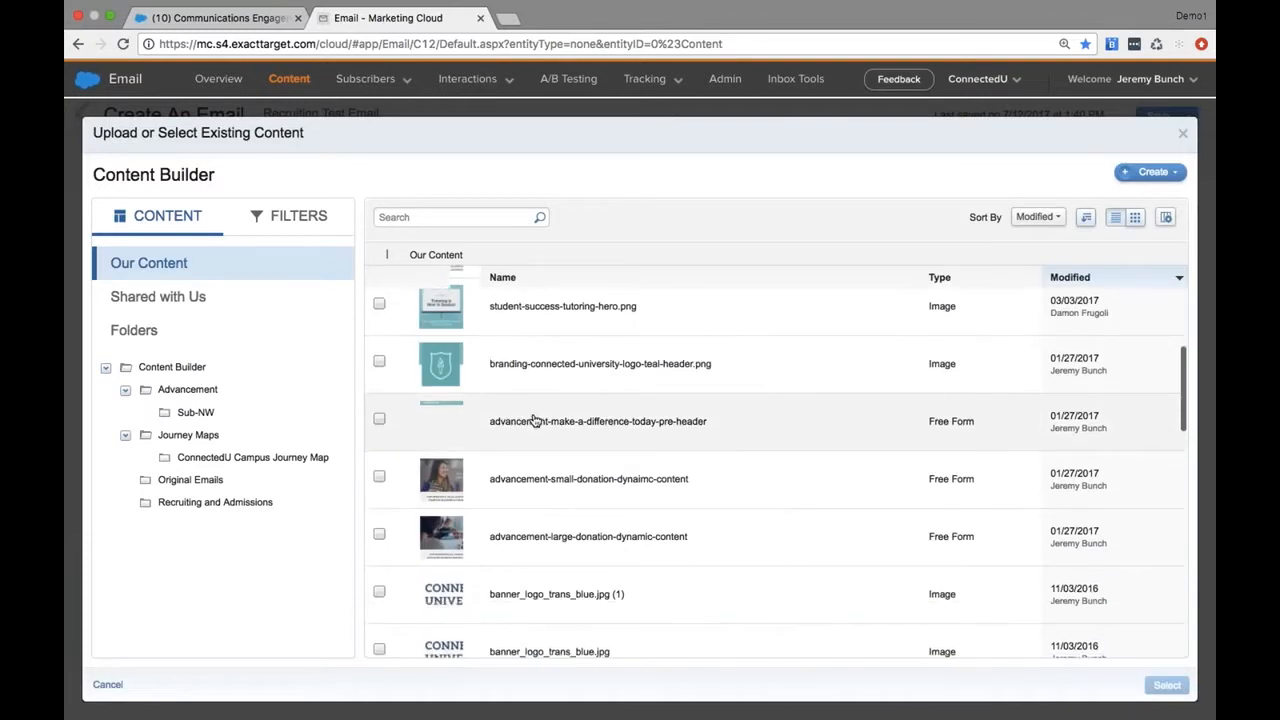
scroll(535, 420, "down", 3)
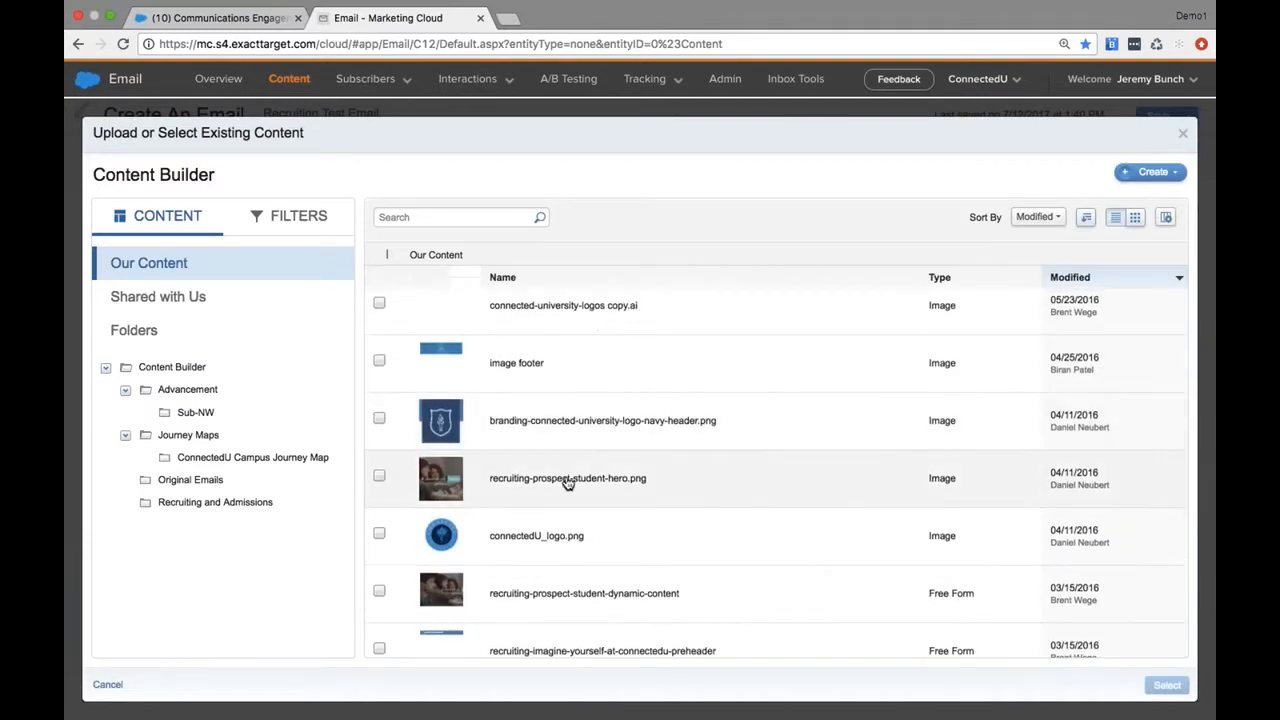
left_click(557, 477)
left_click(1167, 687)
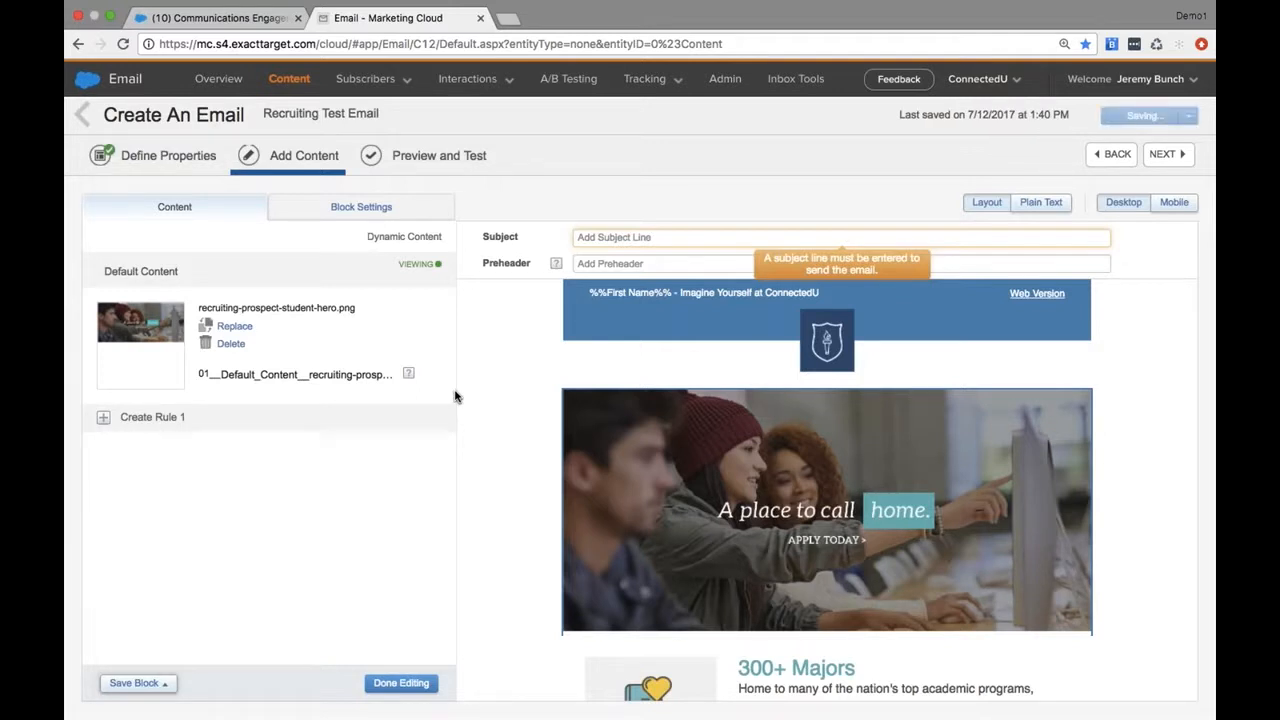
Start the first dynamic content rule from Profile Attributes and add a Recruiting Stage "is equal to" condition
left_click(104, 418)
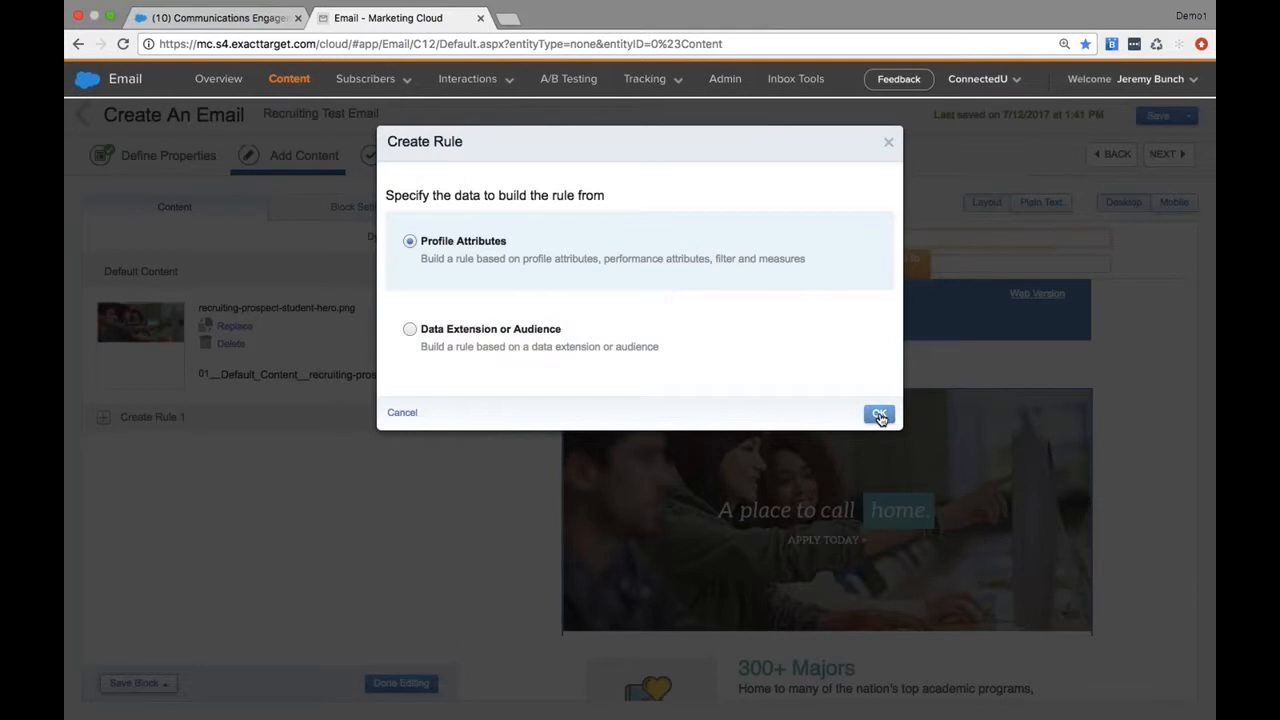
left_click(879, 415)
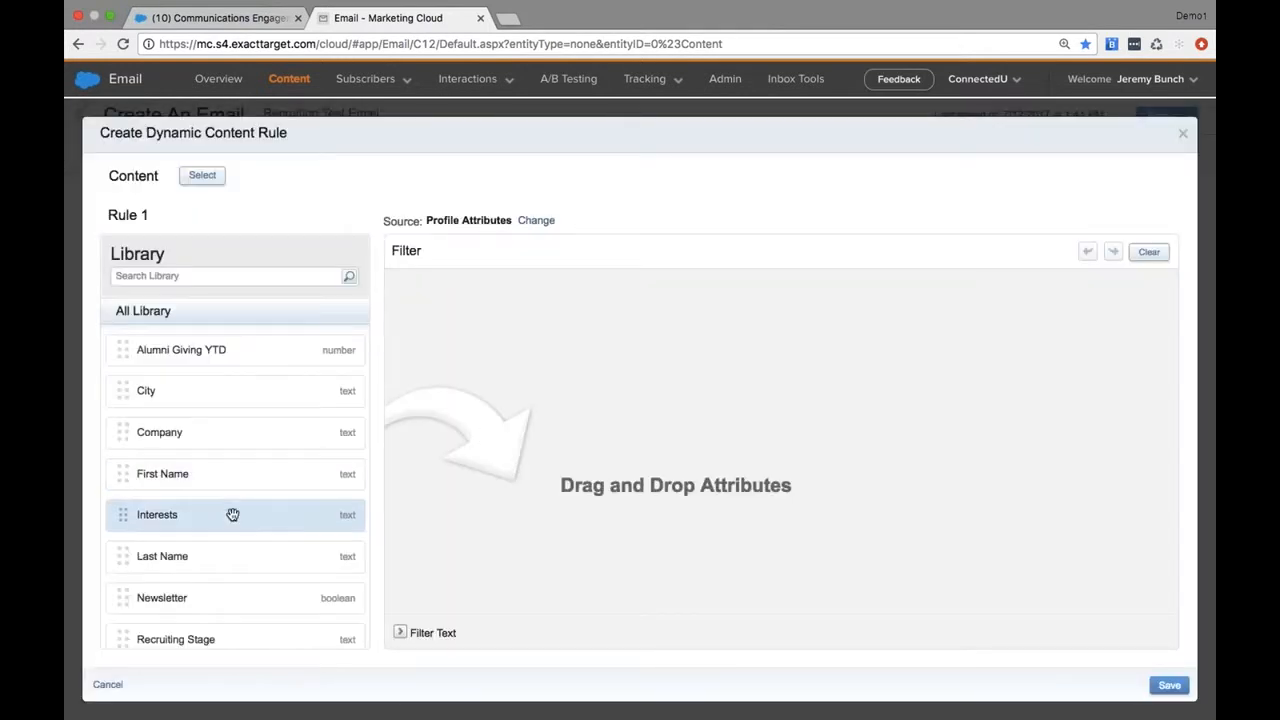
left_click_drag(209, 640, 488, 322)
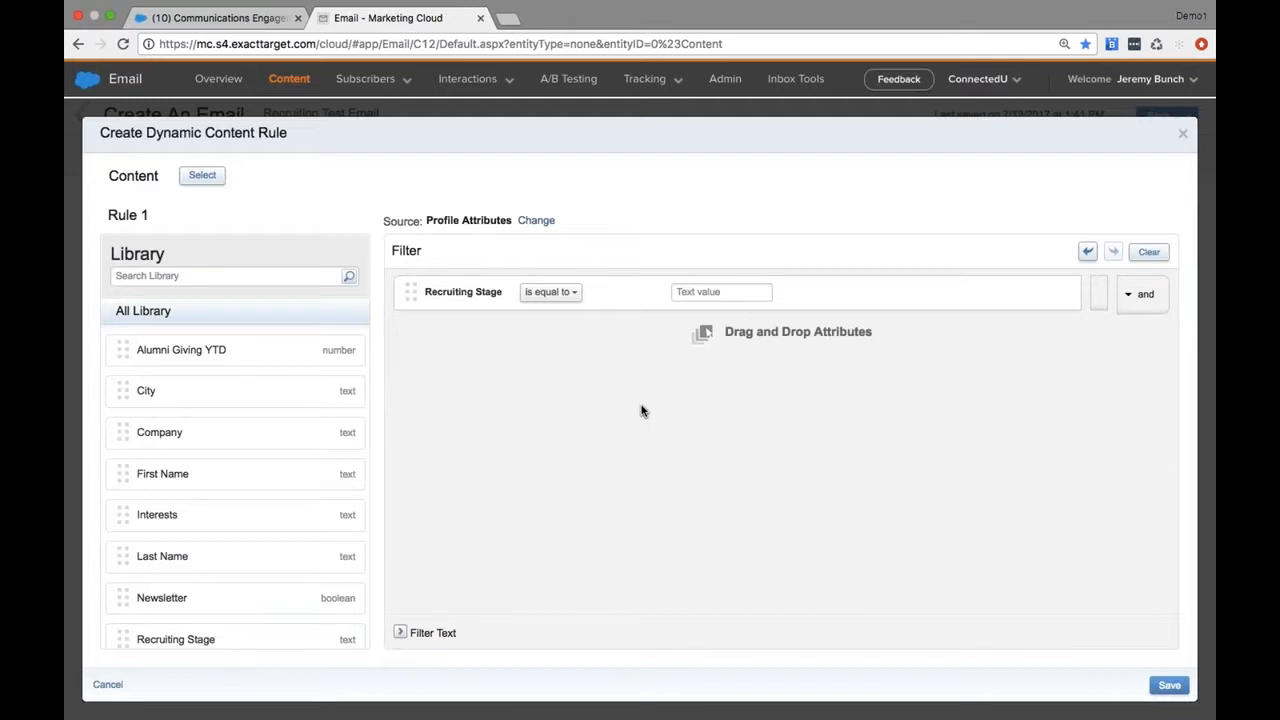
left_click(712, 293)
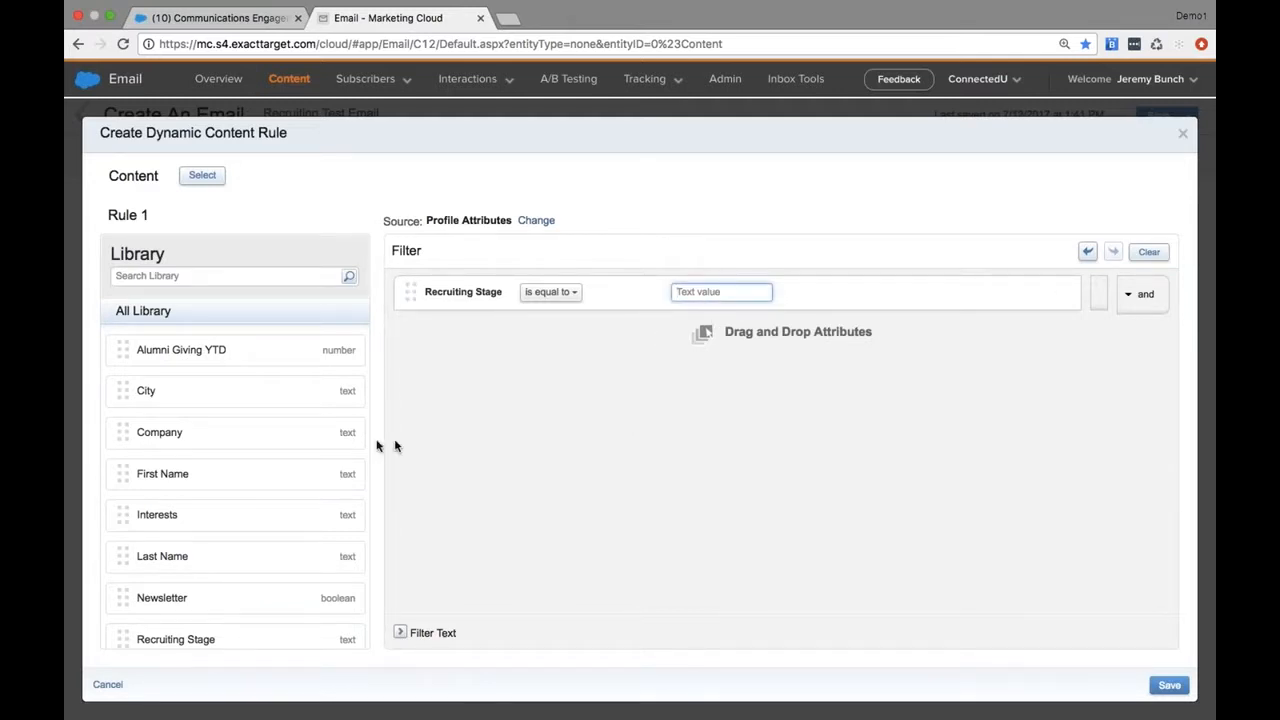
Try adding Interests and Newsletter conditions, group Interests with Recruiting Stage, and remove both added conditions from the filter
left_click_drag(206, 512, 545, 332)
left_click_drag(218, 600, 578, 368)
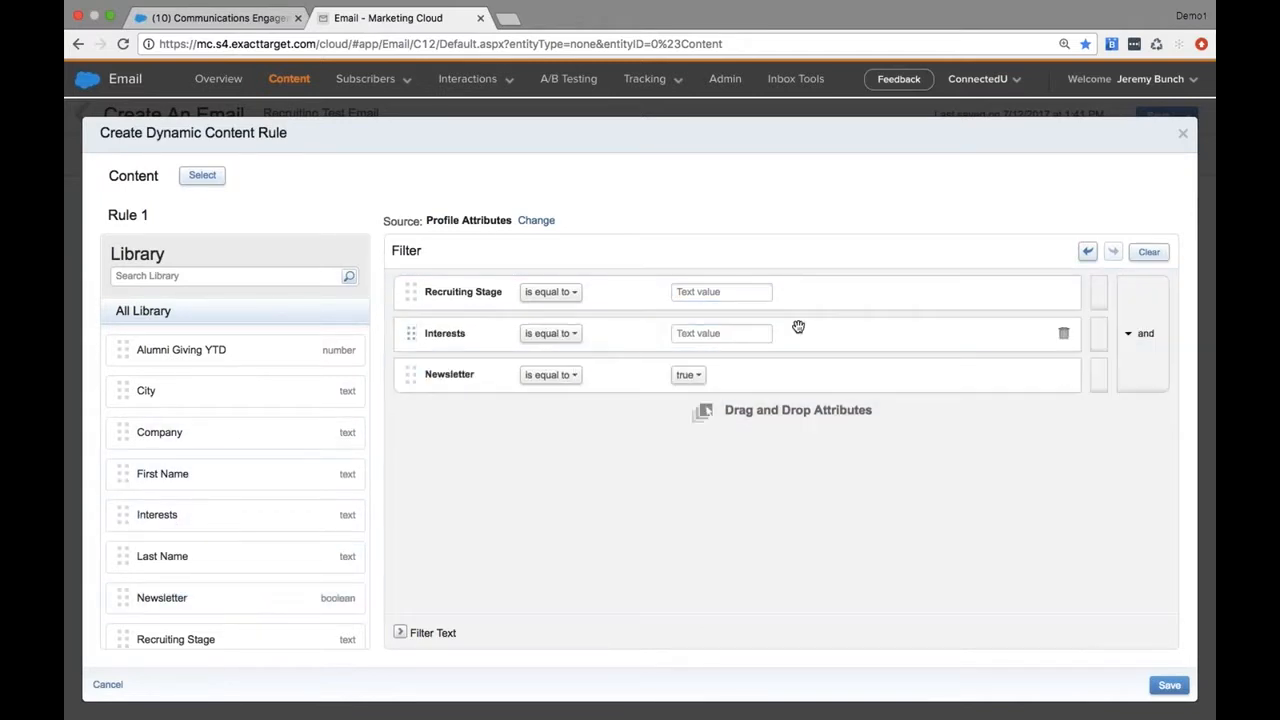
left_click(1098, 310)
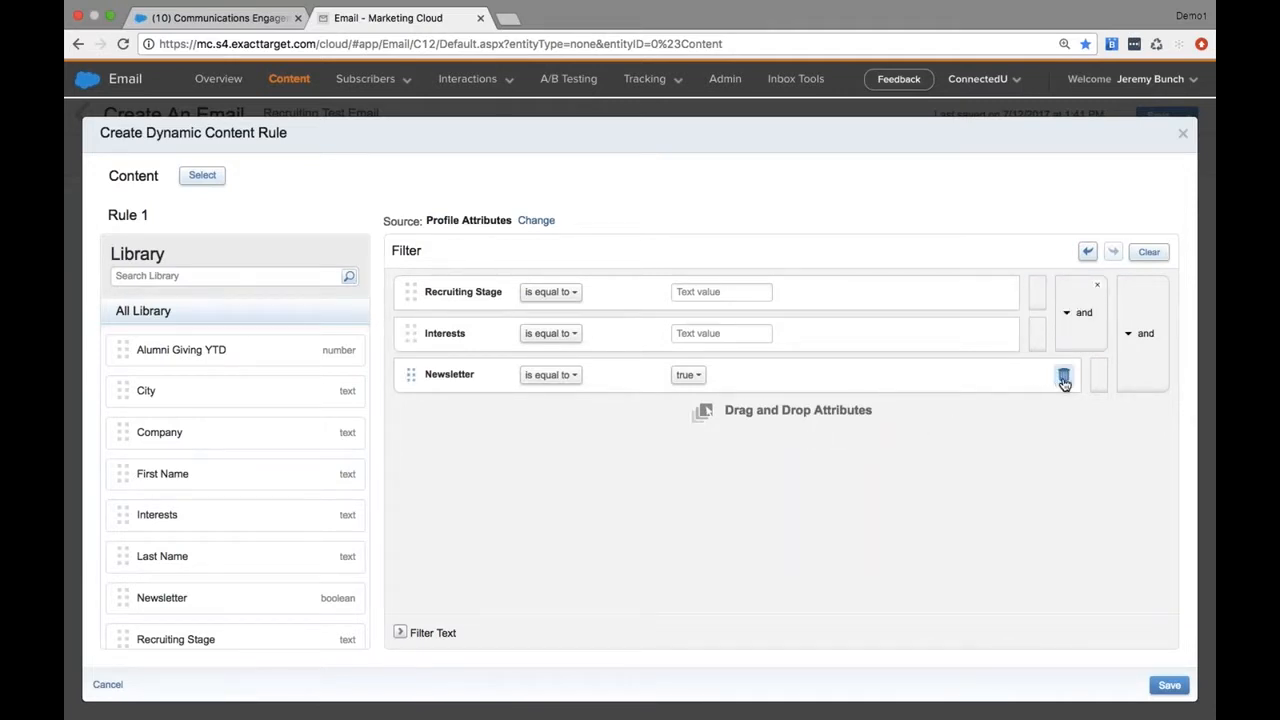
left_click(1064, 378)
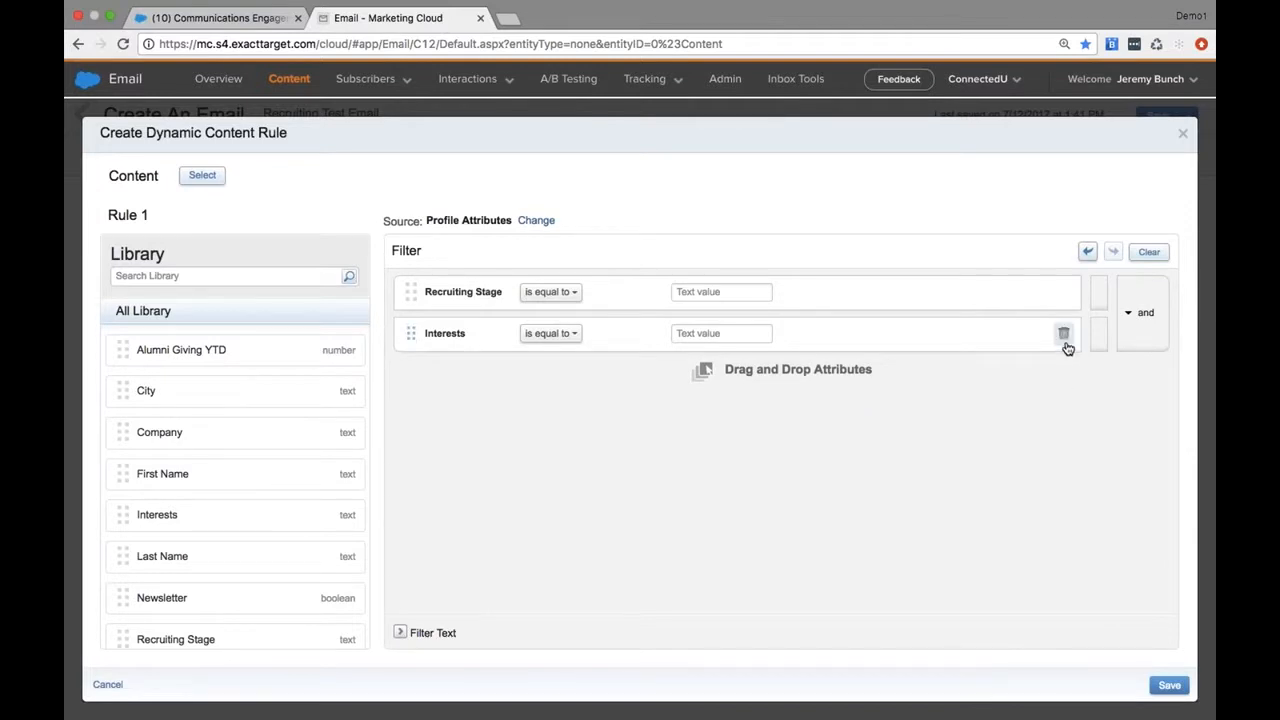
left_click(1065, 338)
Set the Recruiting Stage condition's value to Applicant and name the rule Applicant
left_click(753, 293)
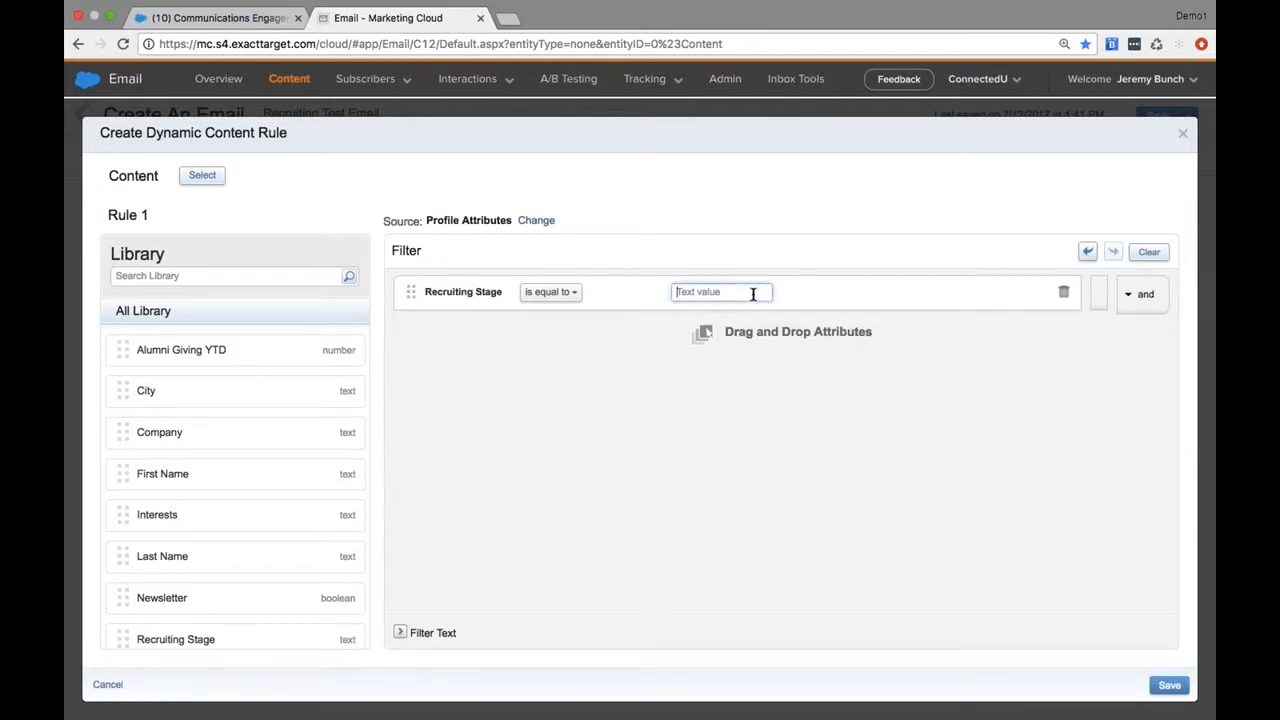
type("Ap")
left_click(163, 217)
type("Applicant")
Assign recruiting-application-student-dynamic-content to the Applicant rule, save the rule, and show its variation in the email
left_click(199, 174)
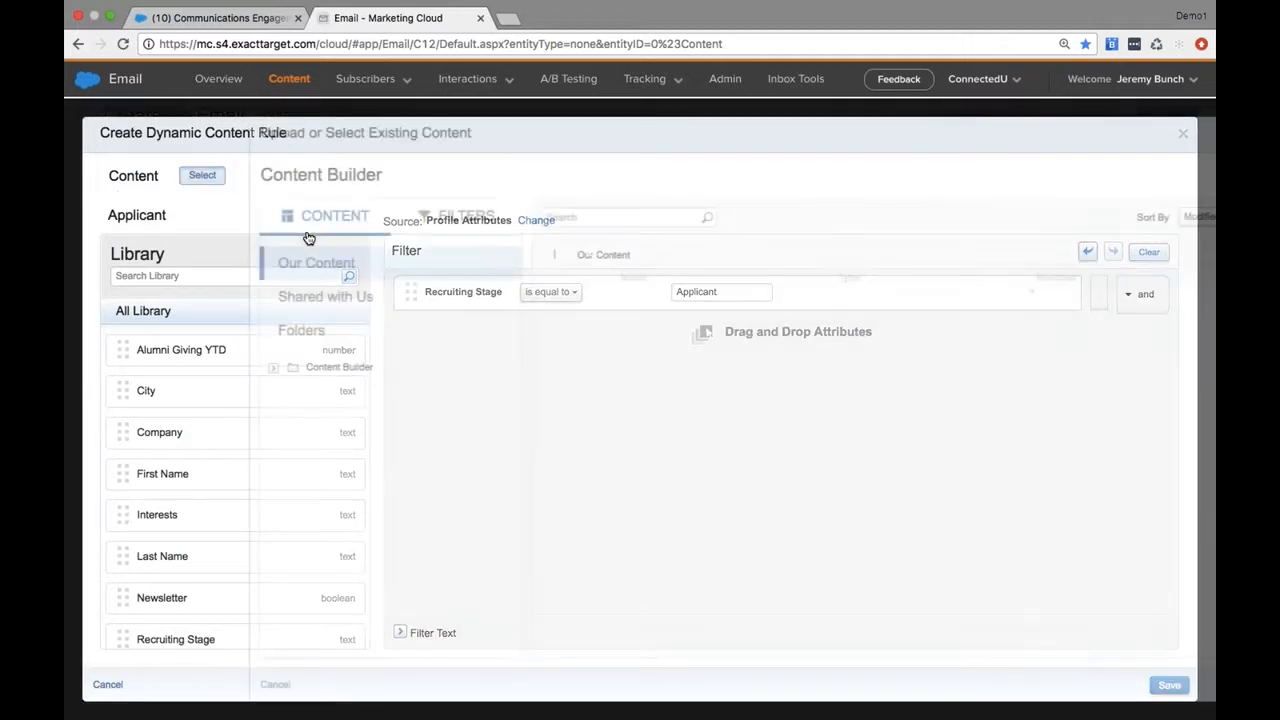
scroll(700, 540, "down", 10)
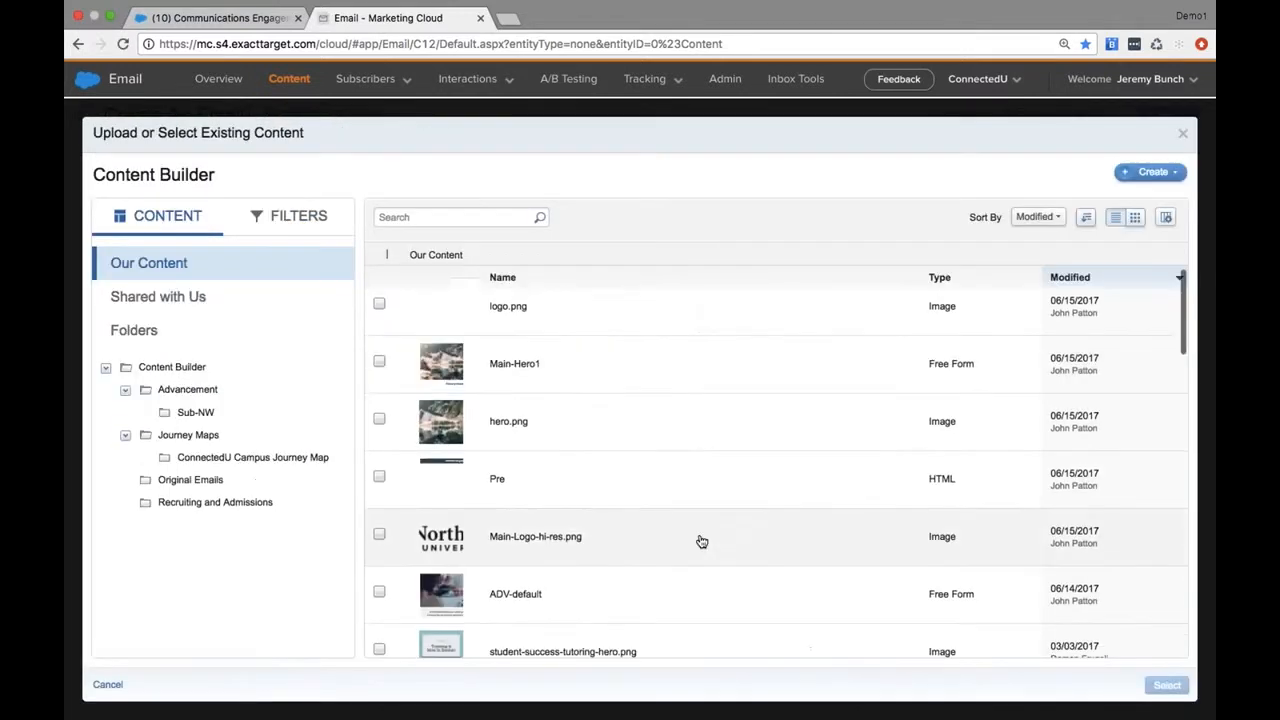
scroll(702, 541, "down", 5)
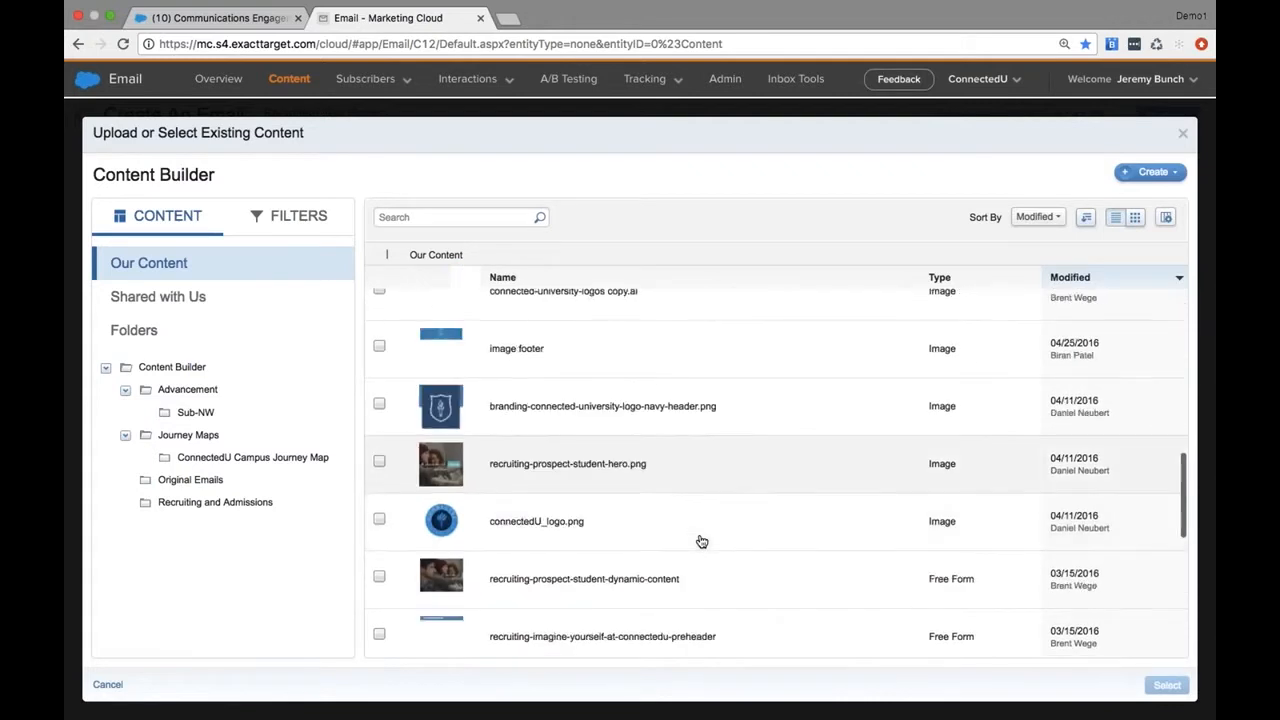
scroll(702, 541, "down", 5)
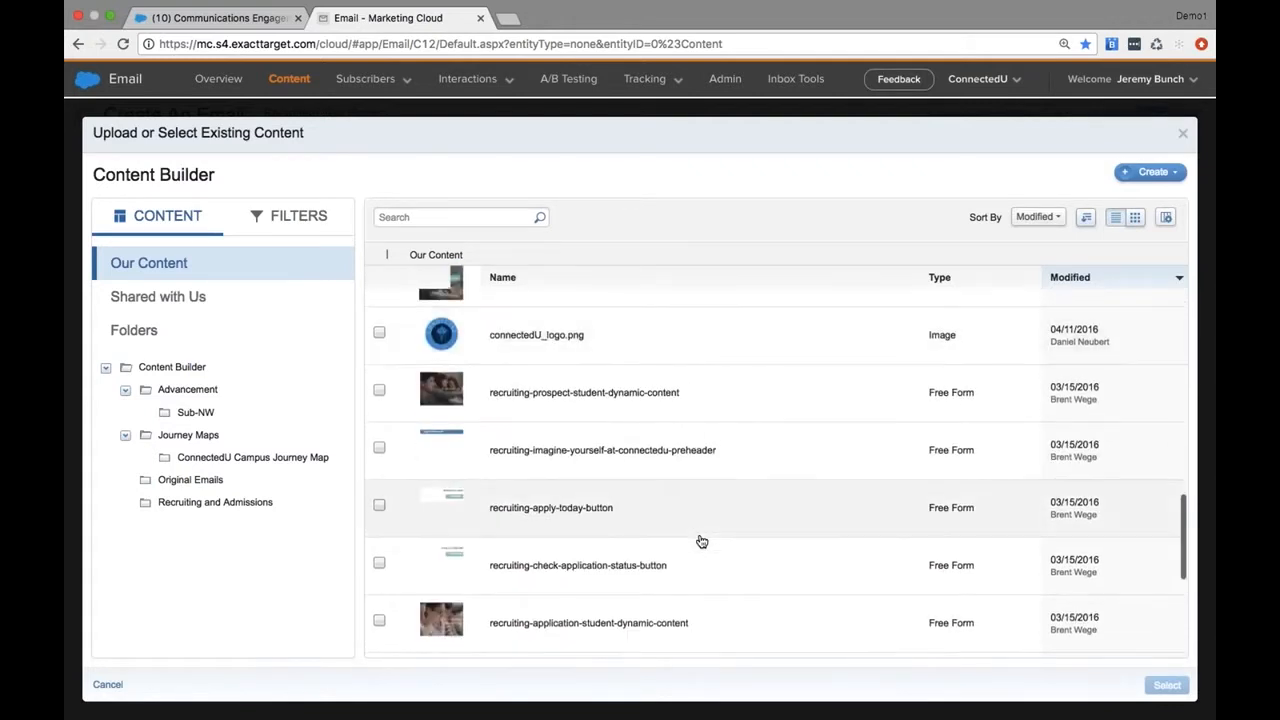
left_click(702, 541)
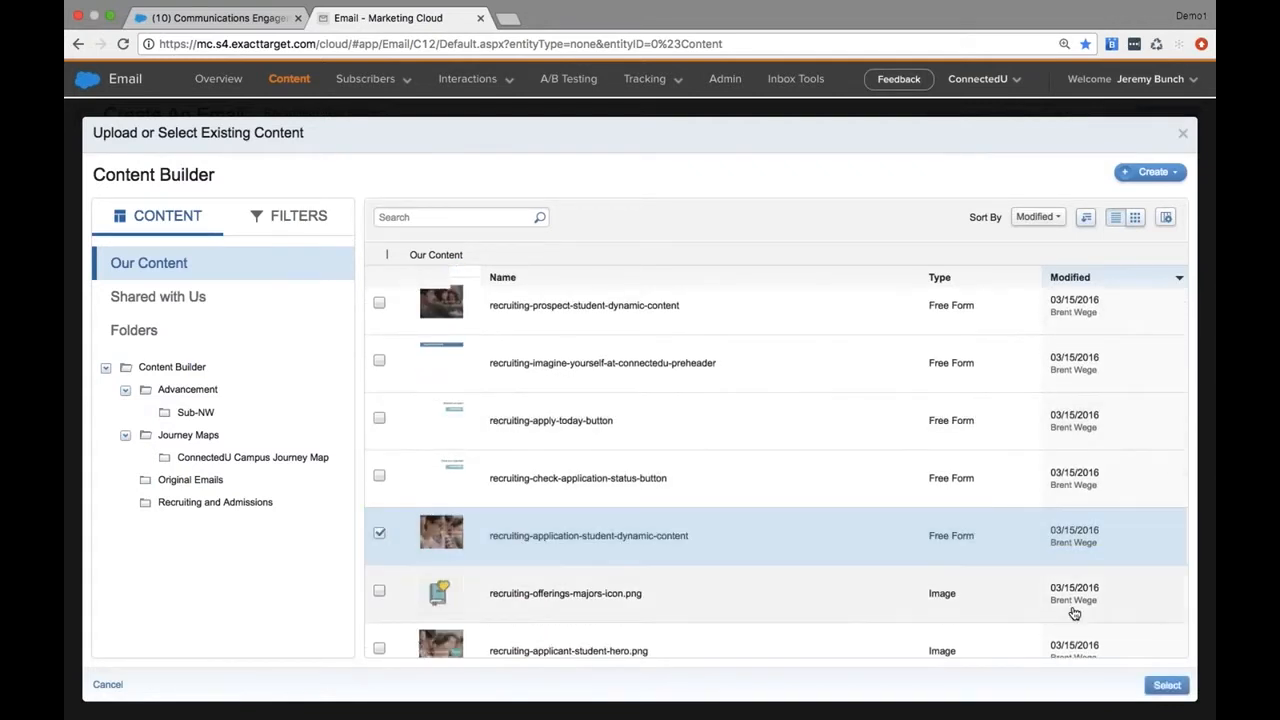
left_click(1165, 688)
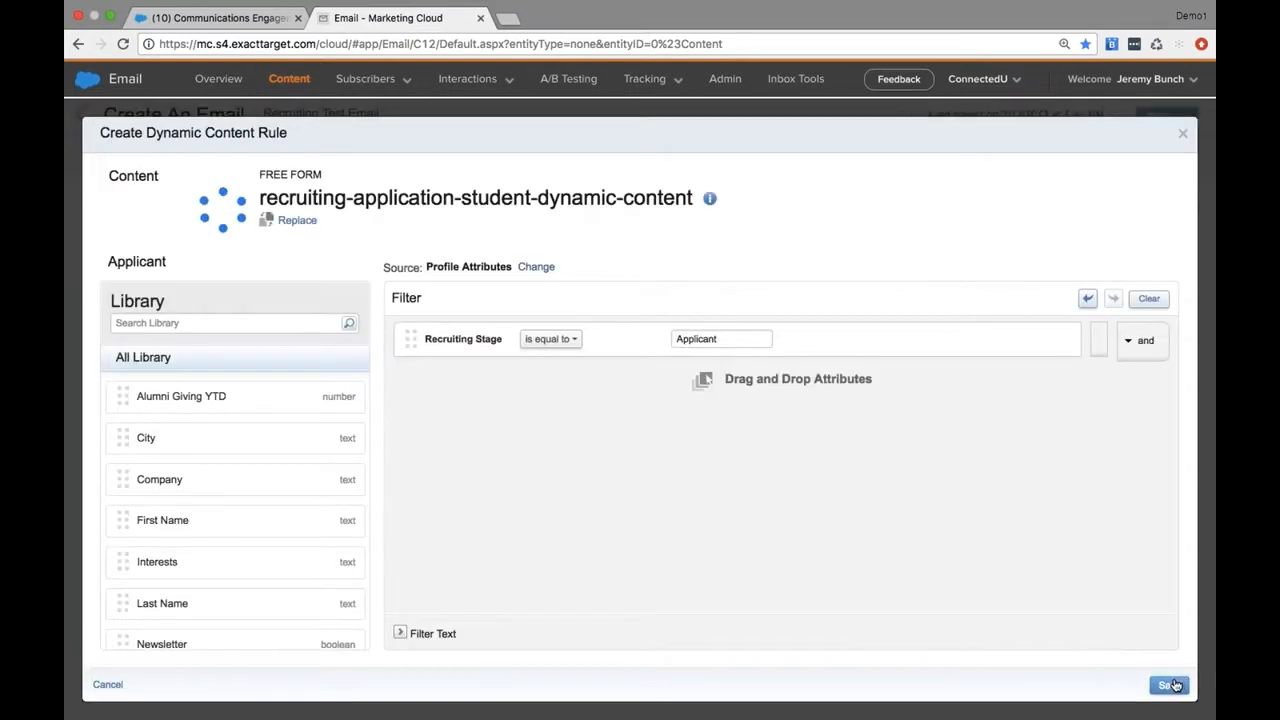
left_click(1170, 685)
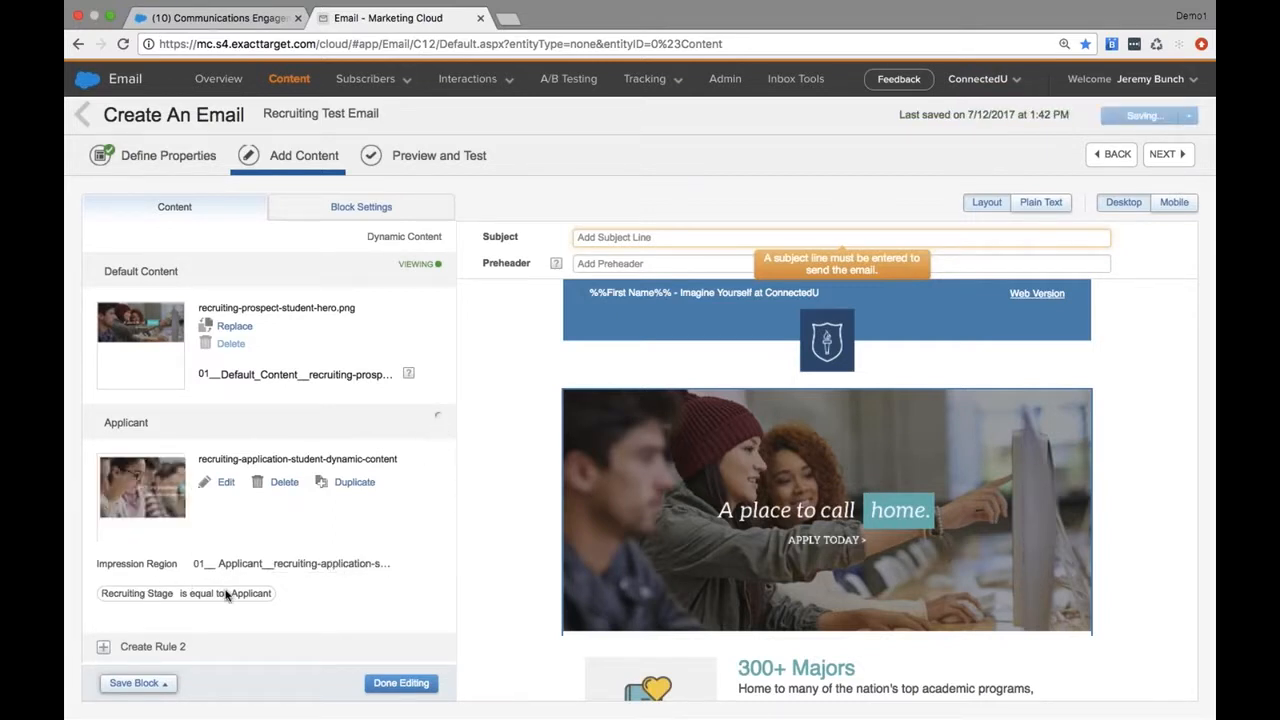
left_click(440, 421)
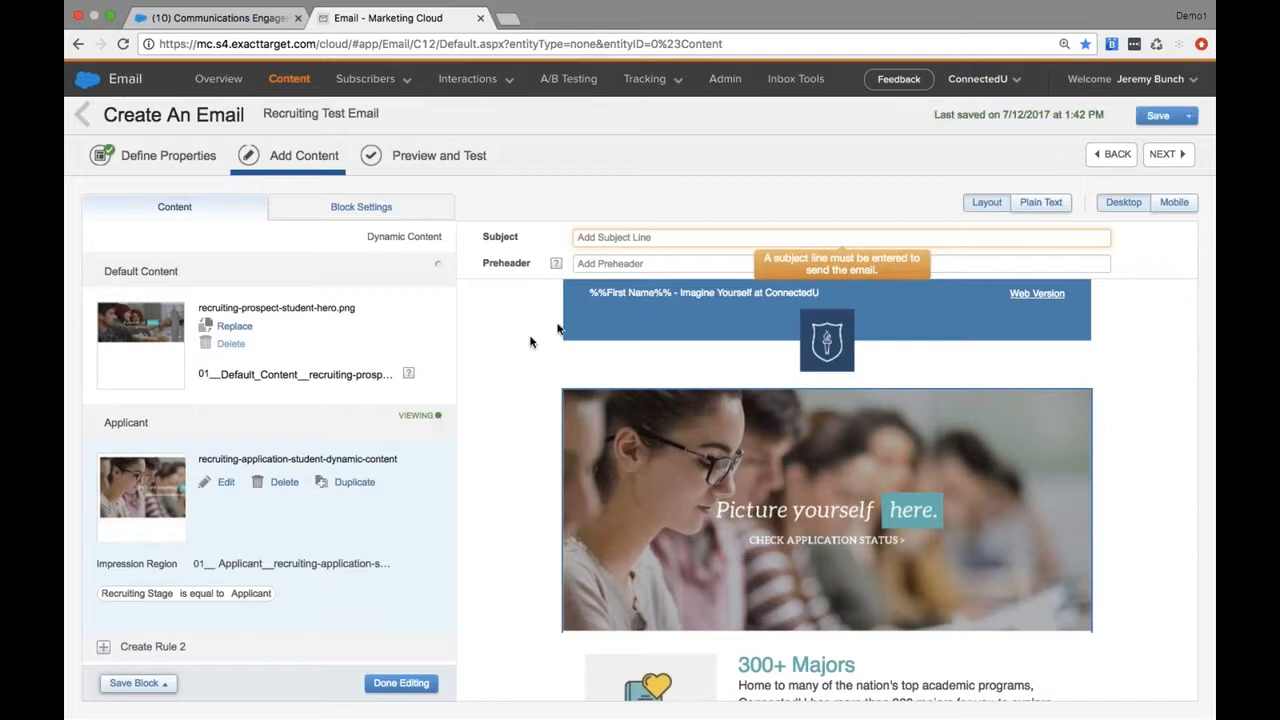
Set the subject line to the First Name personalization followed by "- Experience ConnectedU today." and save it
left_click(639, 237)
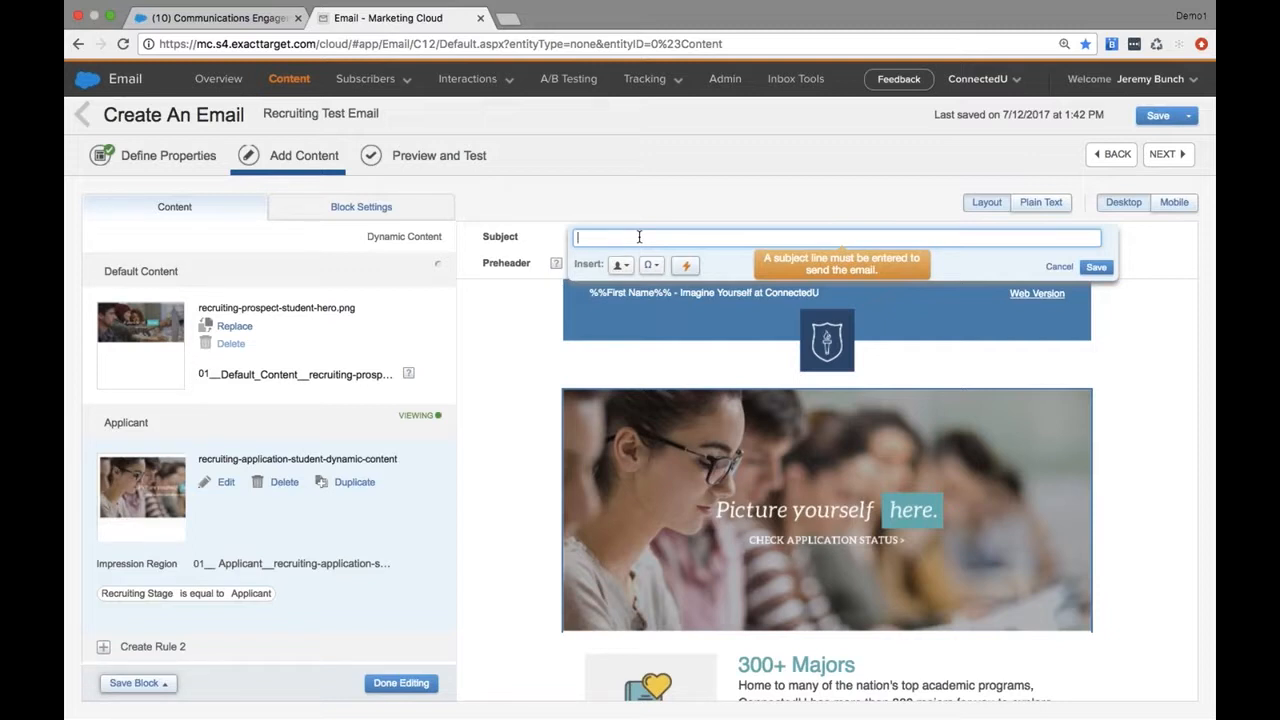
left_click(621, 266)
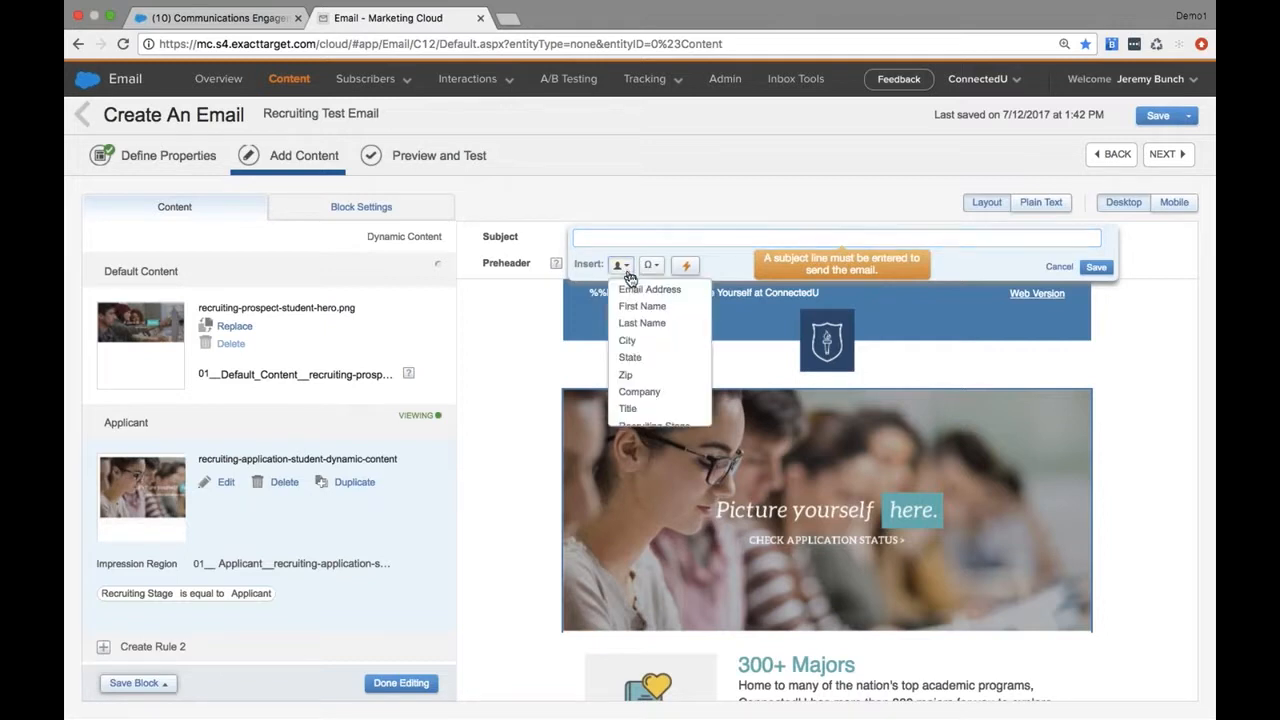
left_click(642, 306)
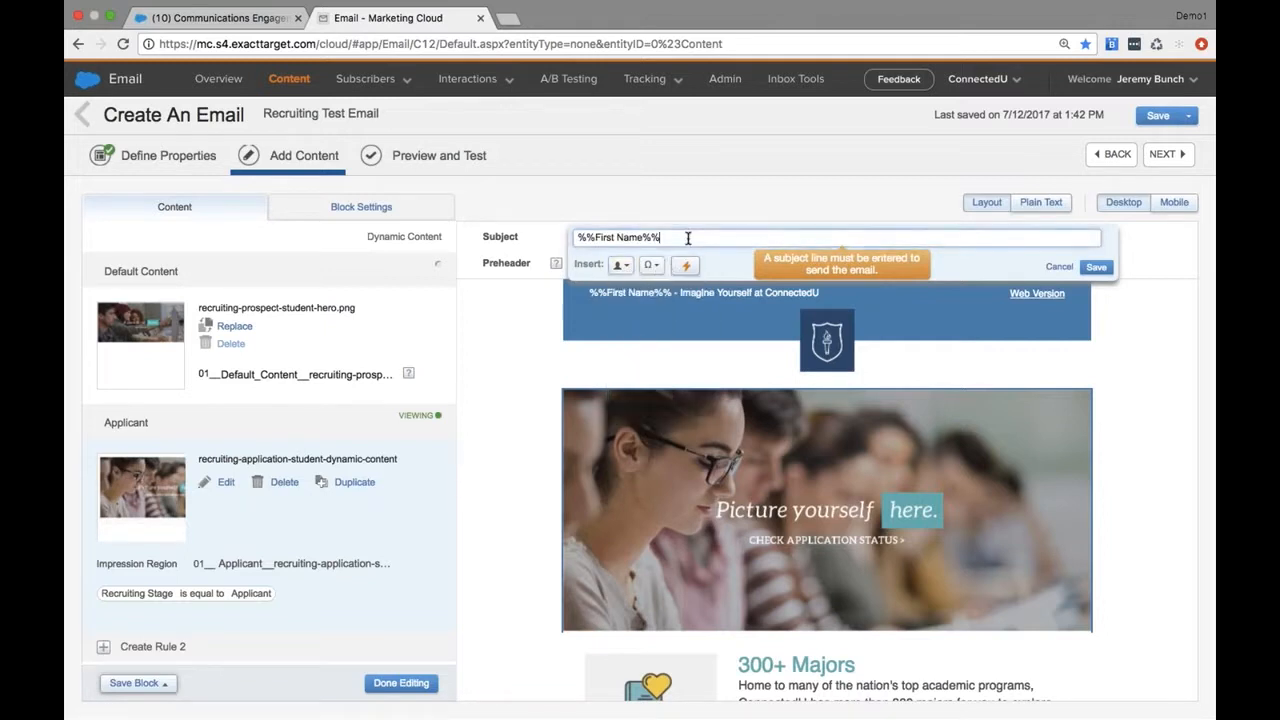
type("- Experience Connected")
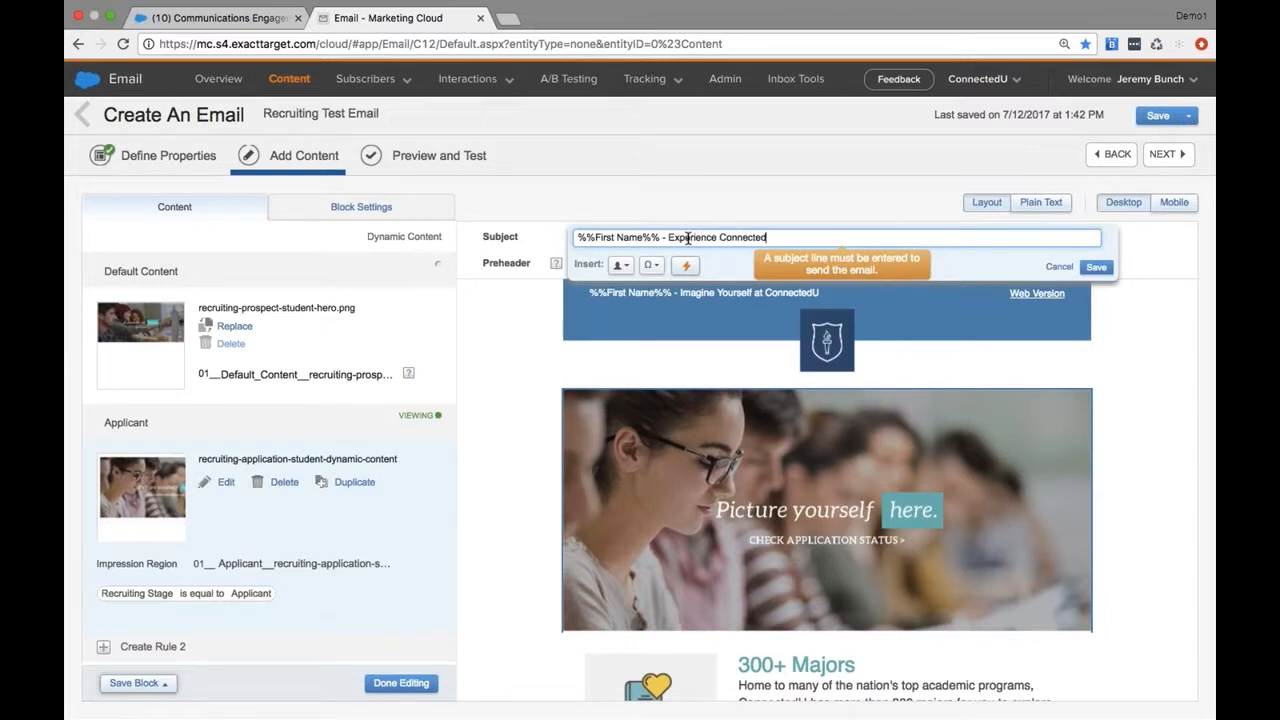
type("U today.")
left_click(1096, 268)
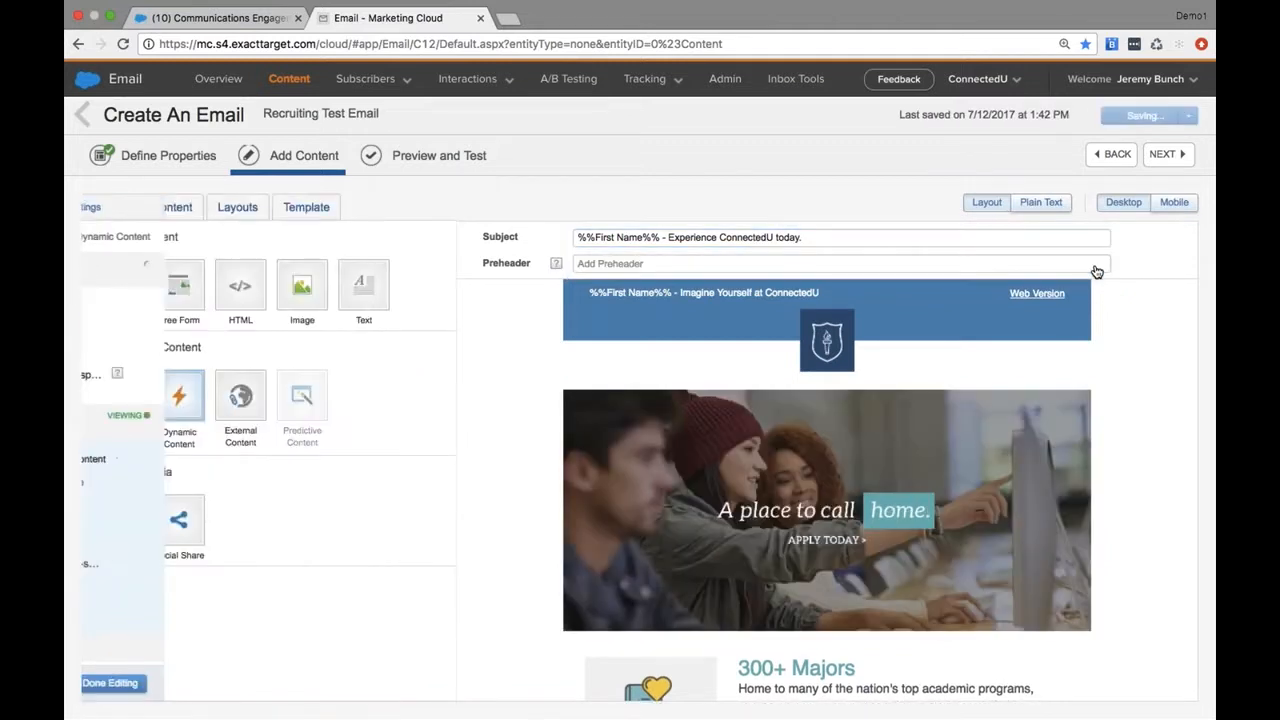
Check the email's mobile layout, return to the desktop layout, and continue to the Preview and Test stage
left_click(1174, 203)
left_click(1112, 203)
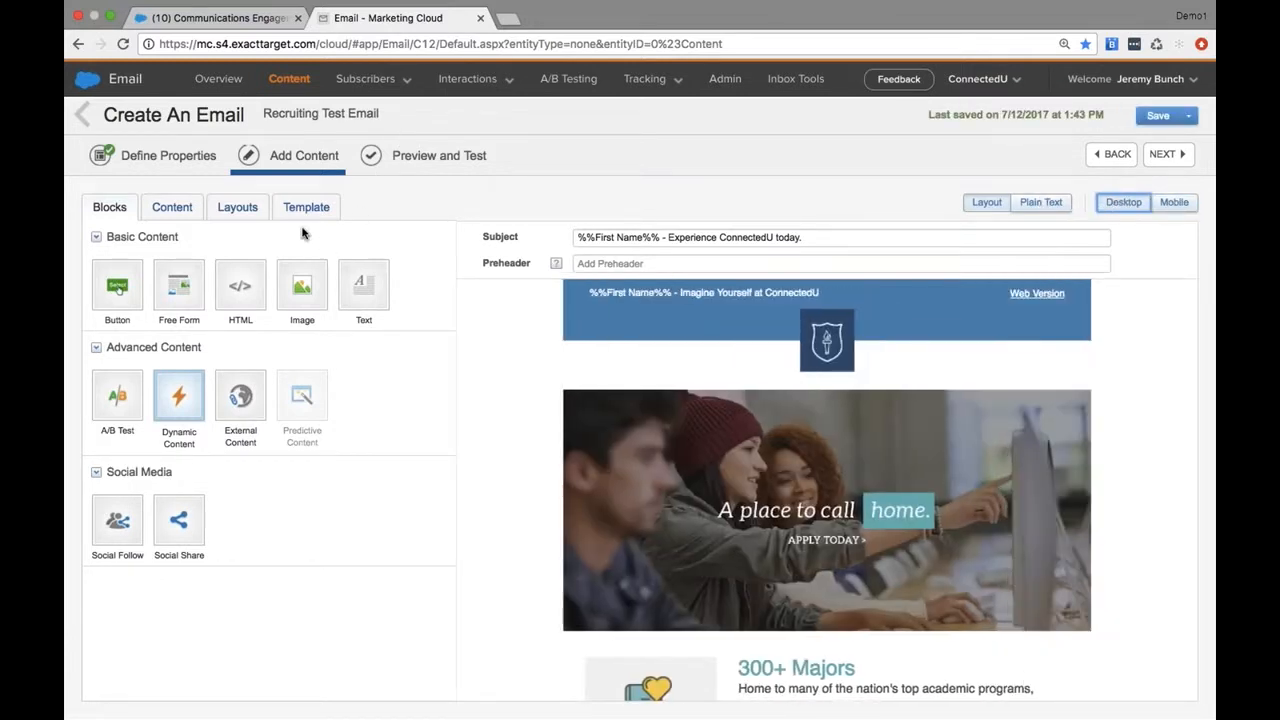
left_click(1162, 156)
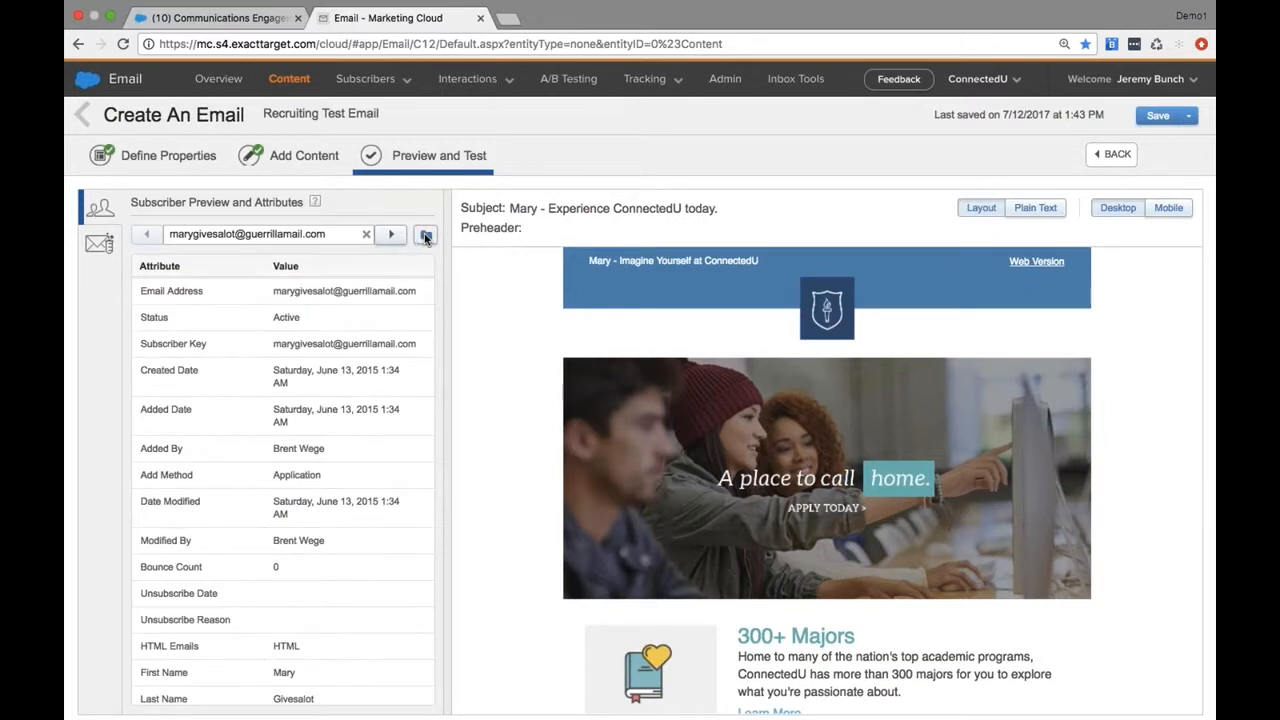
Preview the email as the first subscriber in the All Recruiting & Admissions list and check that subscriber's Recruiting Stage attribute
left_click(426, 237)
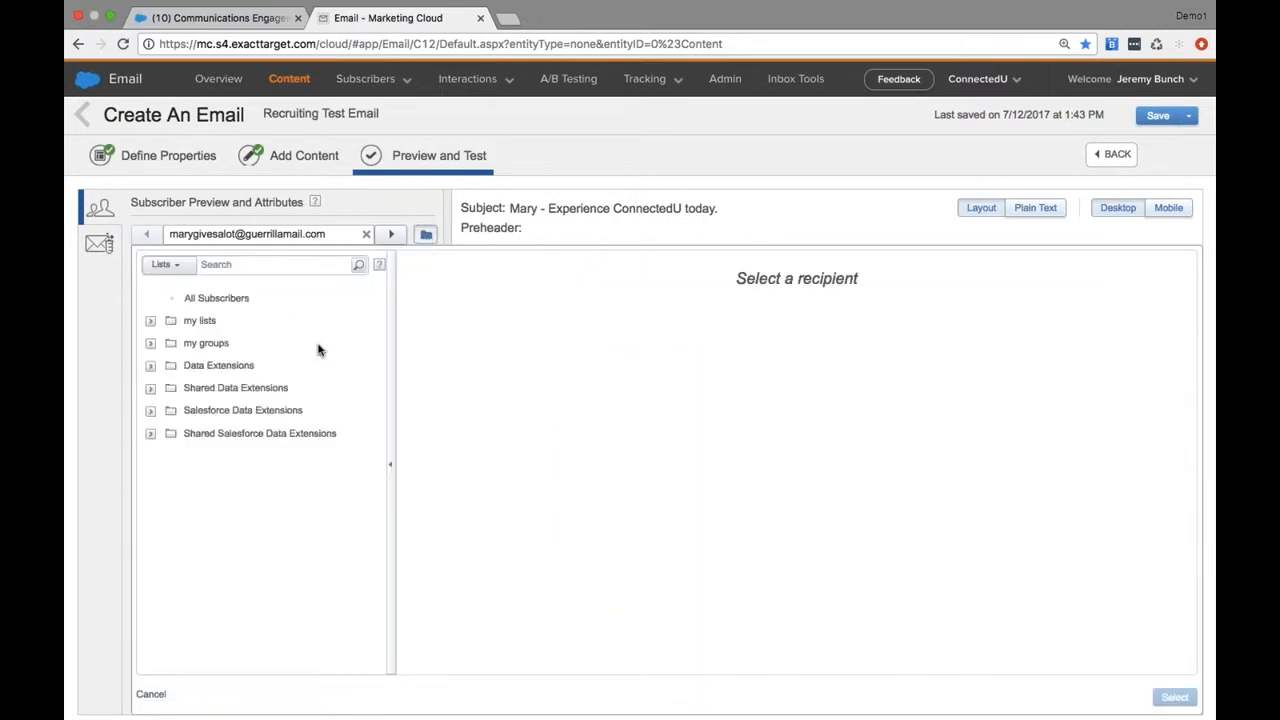
left_click(197, 325)
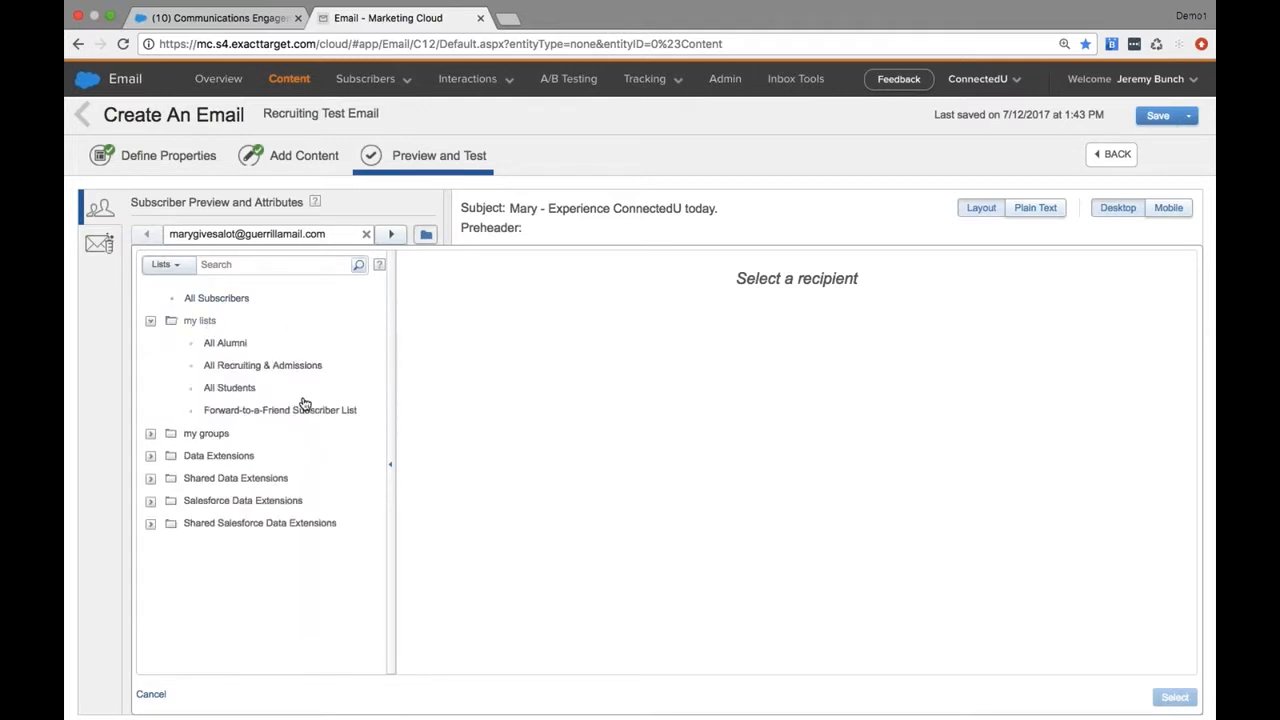
left_click(222, 368)
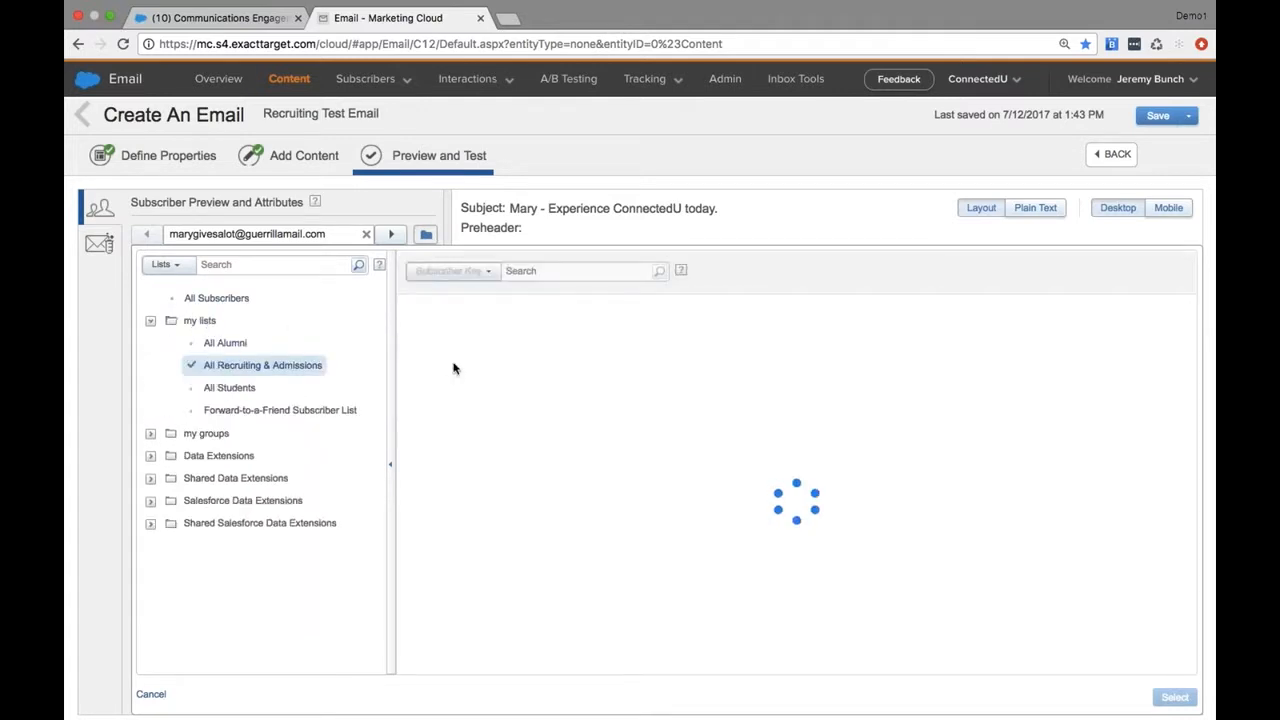
left_click(634, 372)
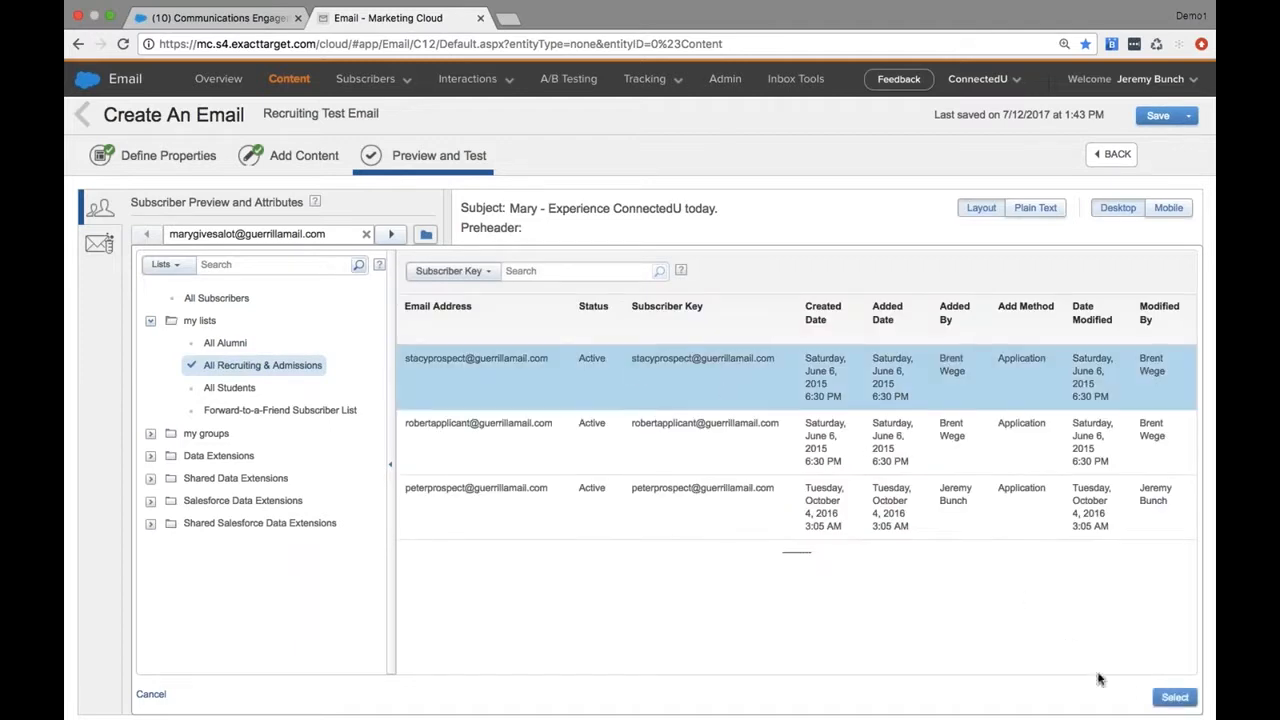
left_click(1165, 698)
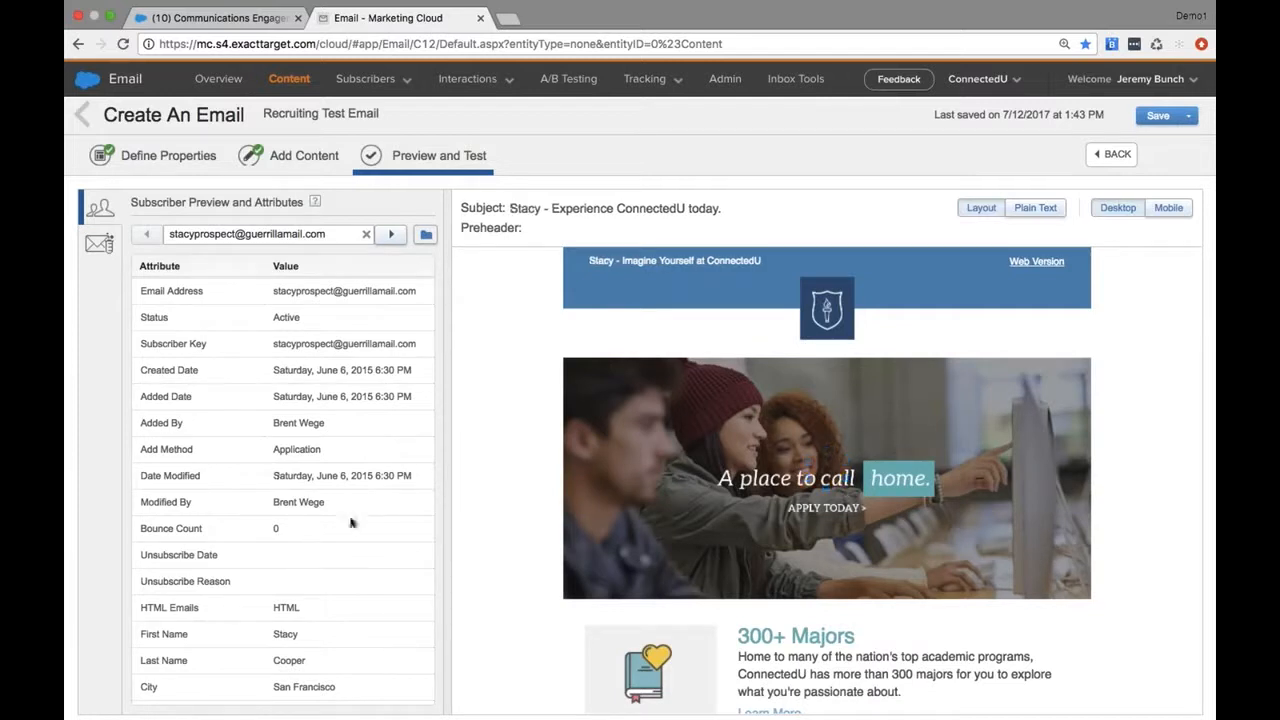
scroll(350, 521, "down", 2)
scroll(350, 521, "down", 6)
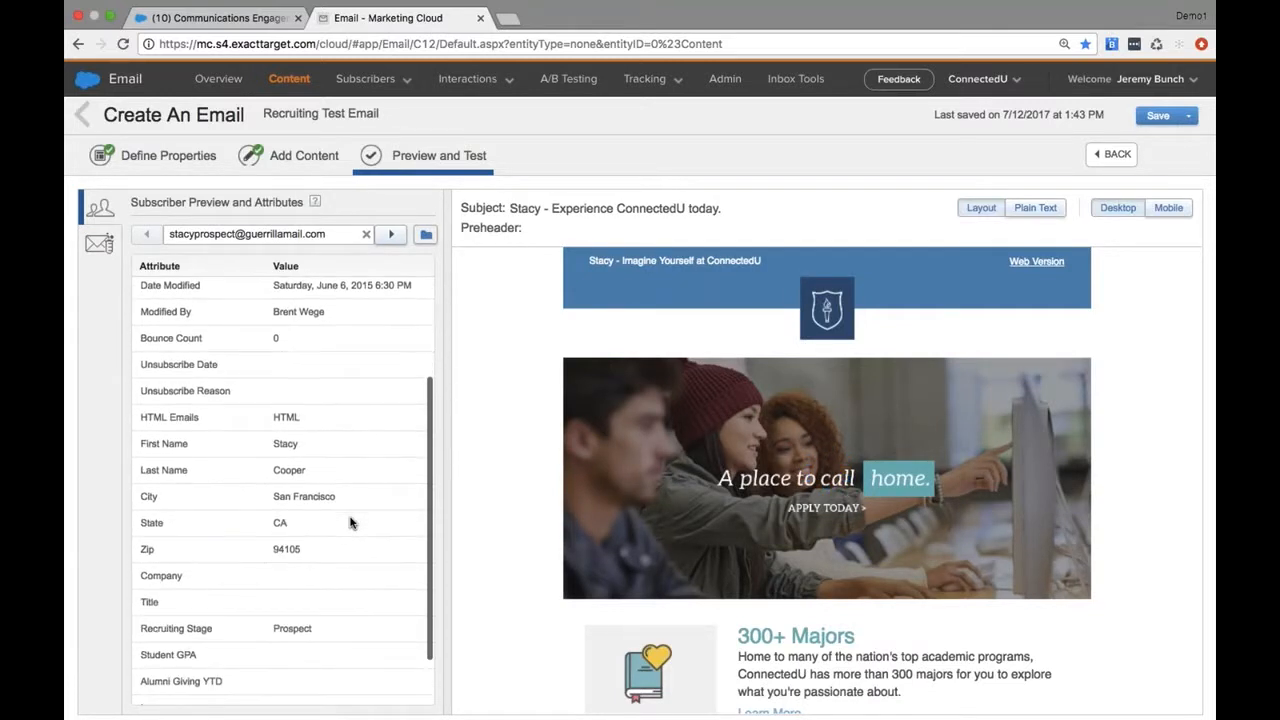
scroll(284, 594, "up", 8)
scroll(318, 662, "down", 4)
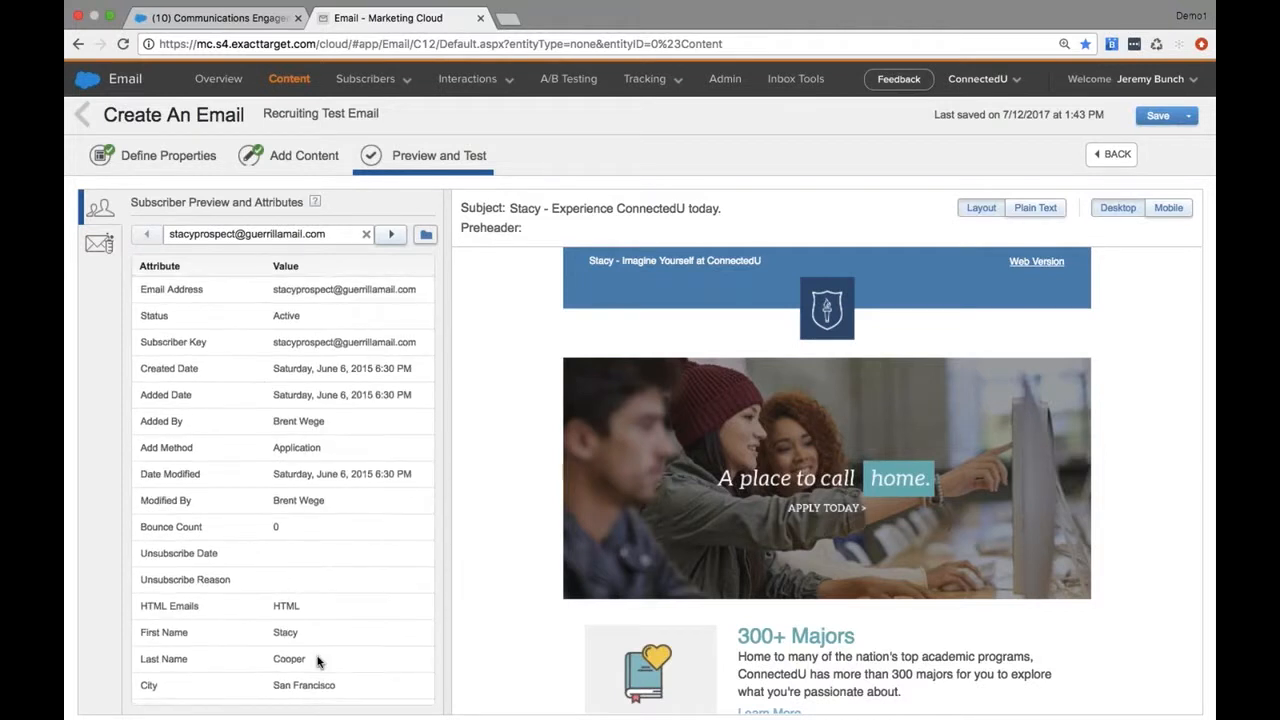
scroll(318, 662, "down", 2)
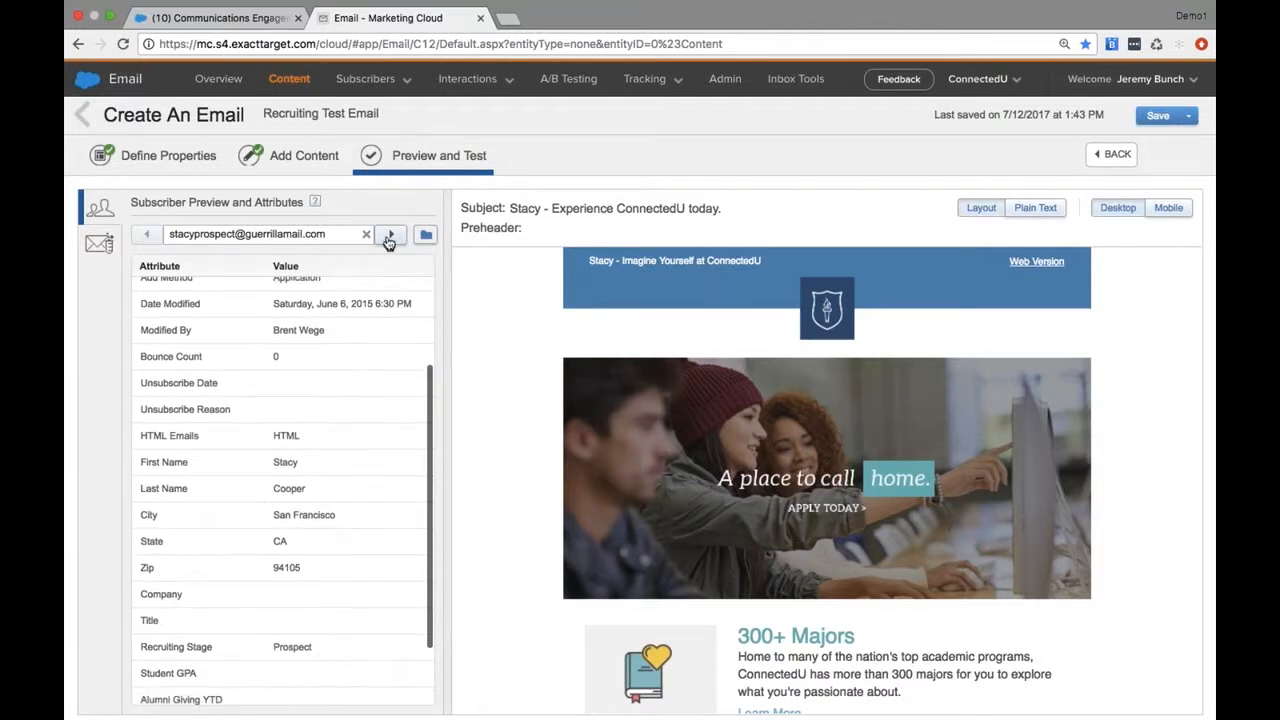
Preview the email as the next subscriber in the list and compare the hero content with the Recruiting Stage attribute
scroll(314, 466, "down", 5)
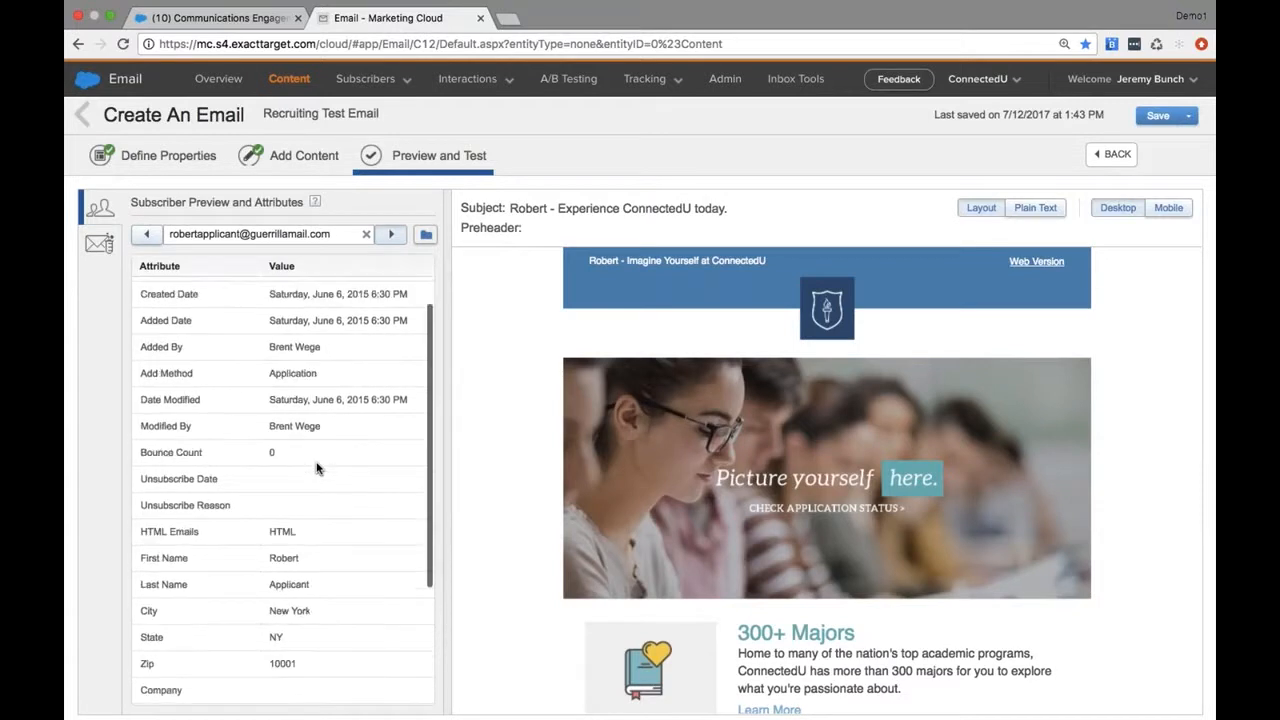
scroll(275, 462, "up", 5)
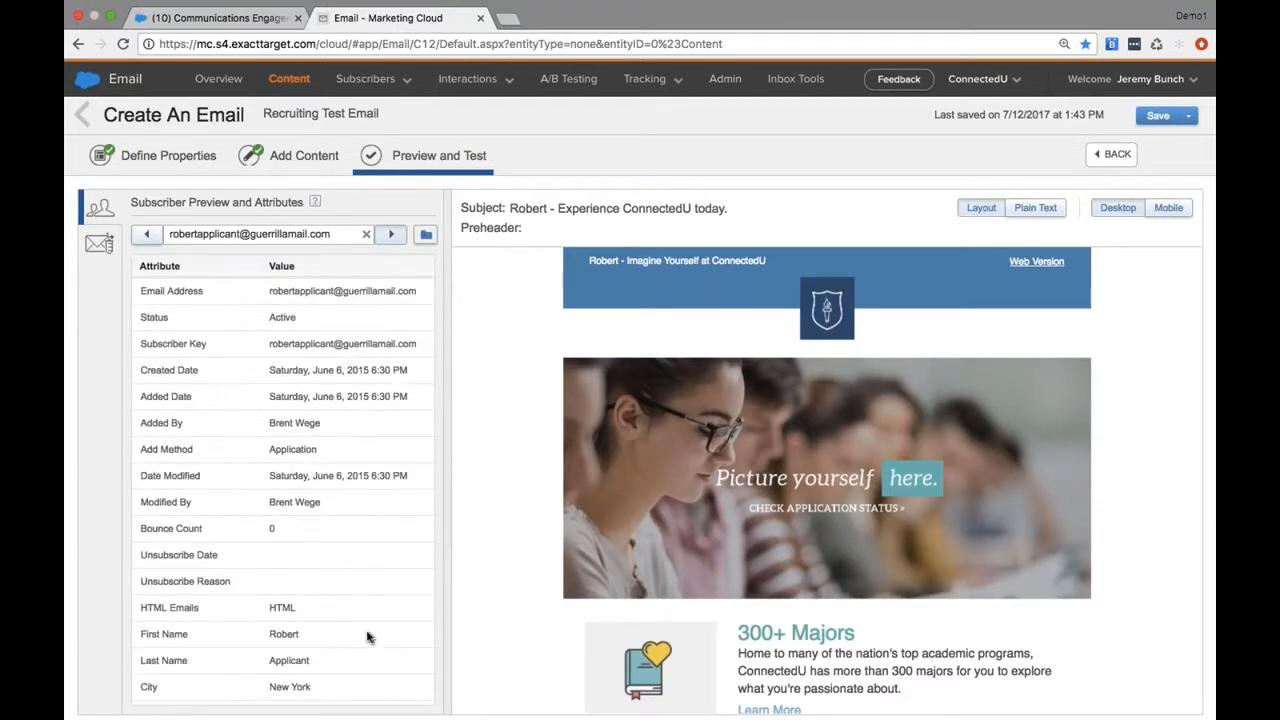
scroll(348, 638, "down", 6)
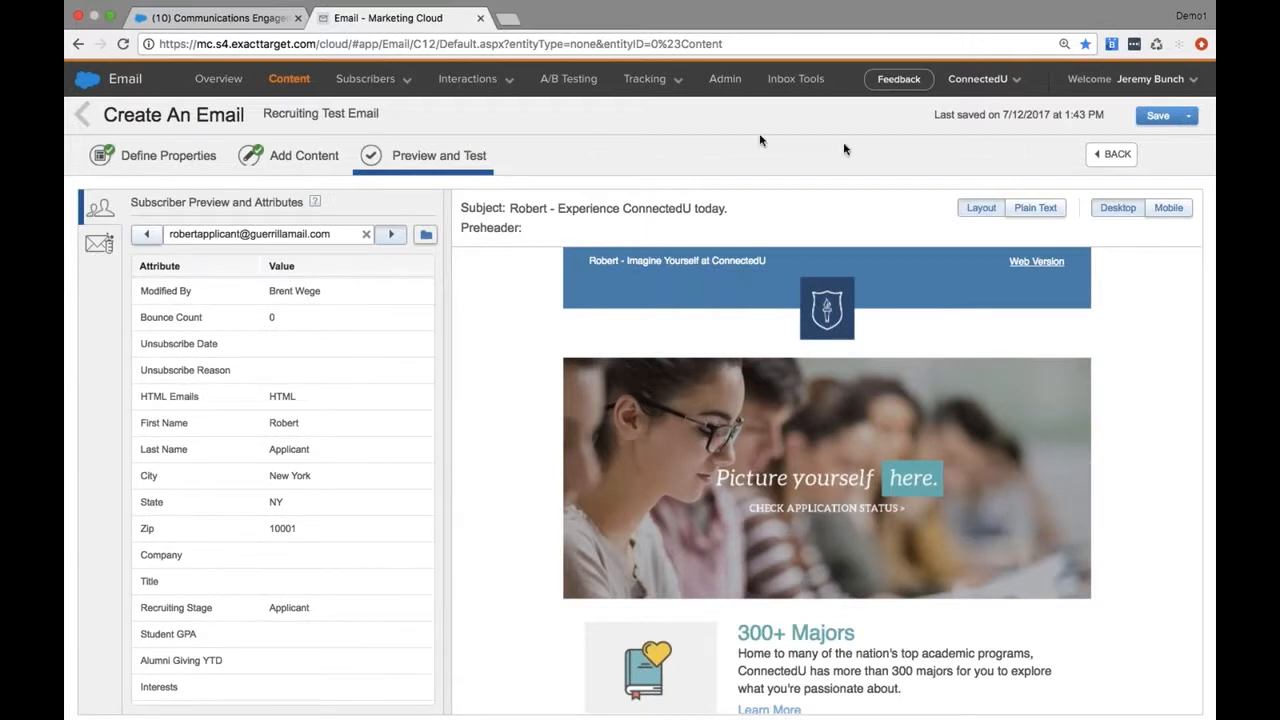
Save Recruiting Test Email for sending and advance the send setup to the Select Audience stage
left_click(1190, 117)
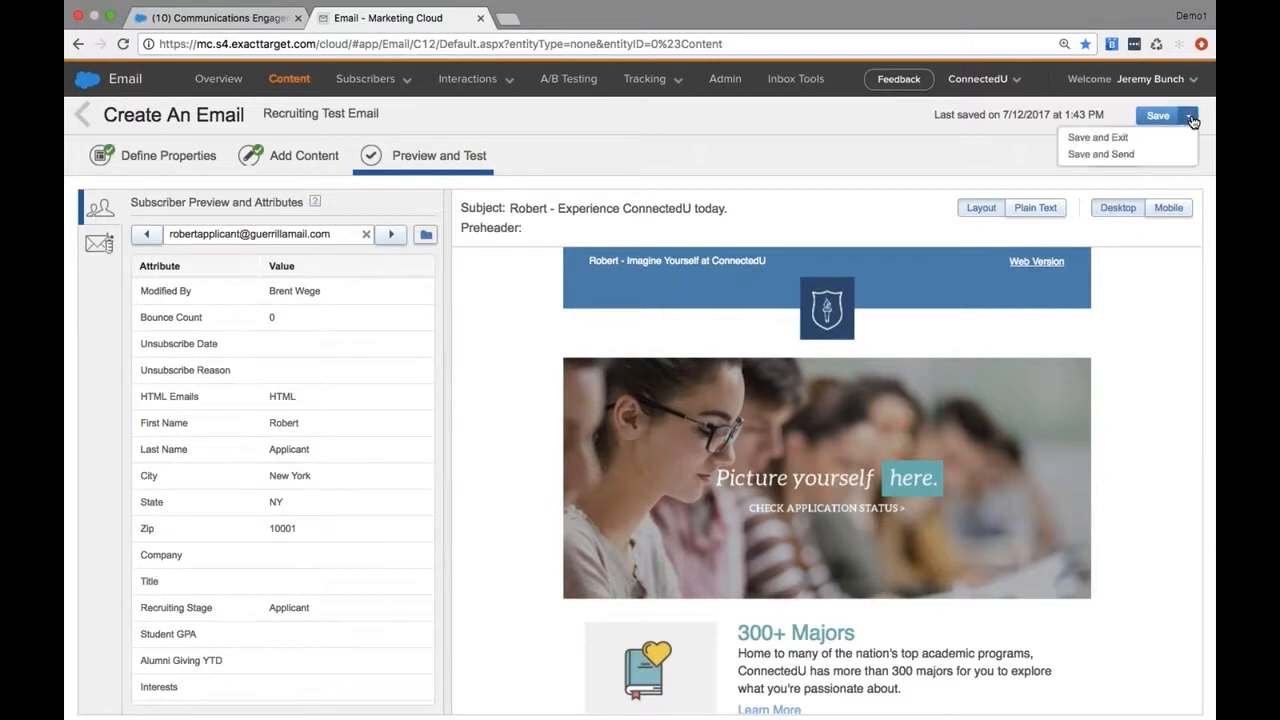
left_click(1149, 156)
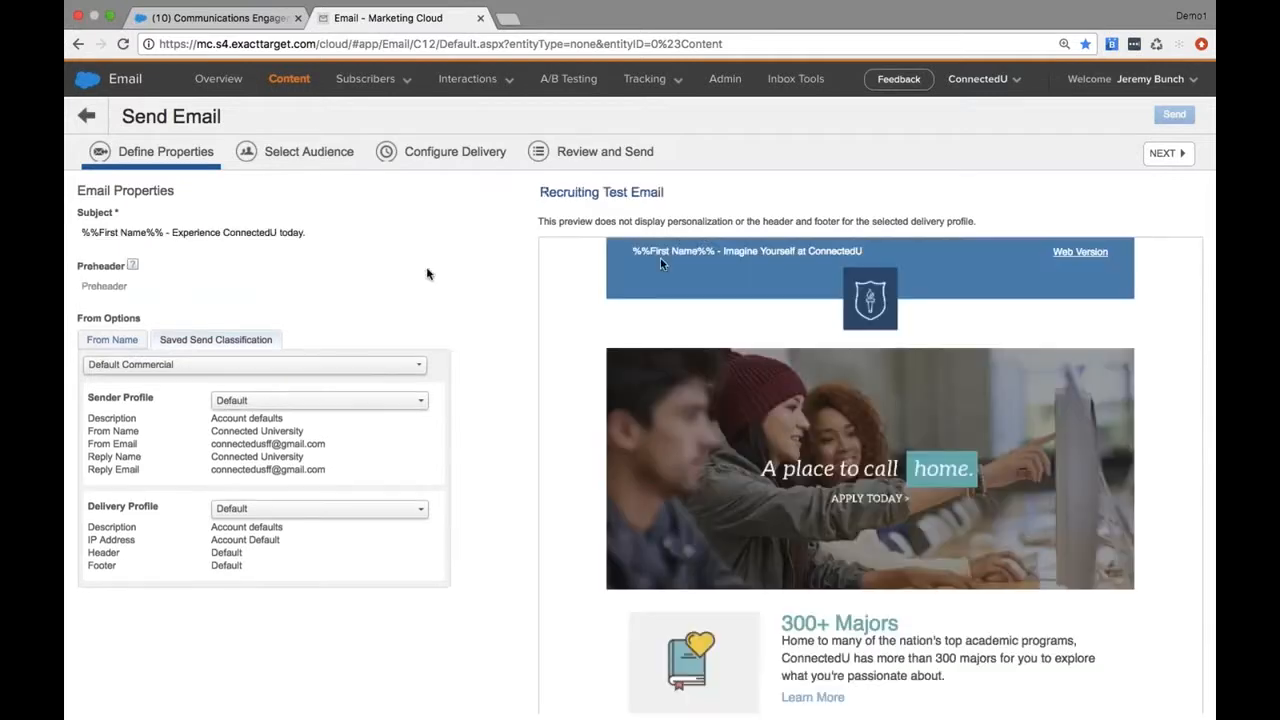
left_click(301, 163)
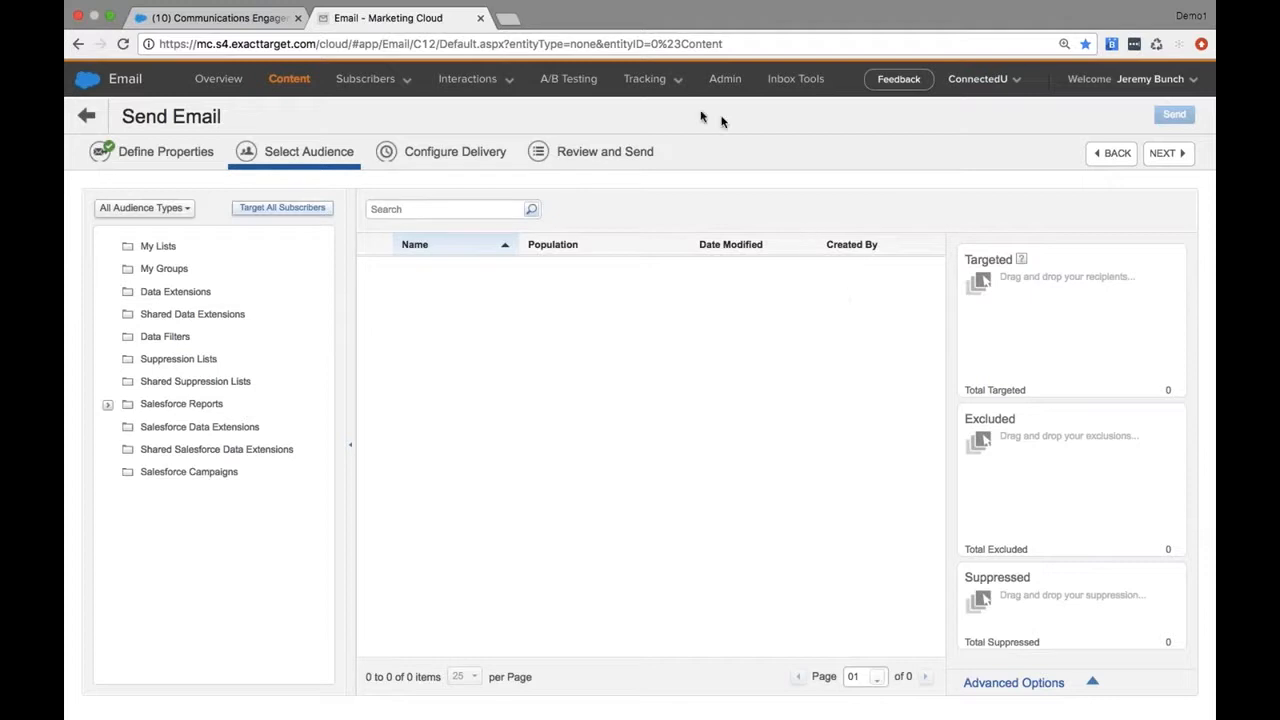
Open the All Recruiting & Admissions list, start a filtered group from it, and view the available Profile & Preference Attributes
mouse_move(397, 100)
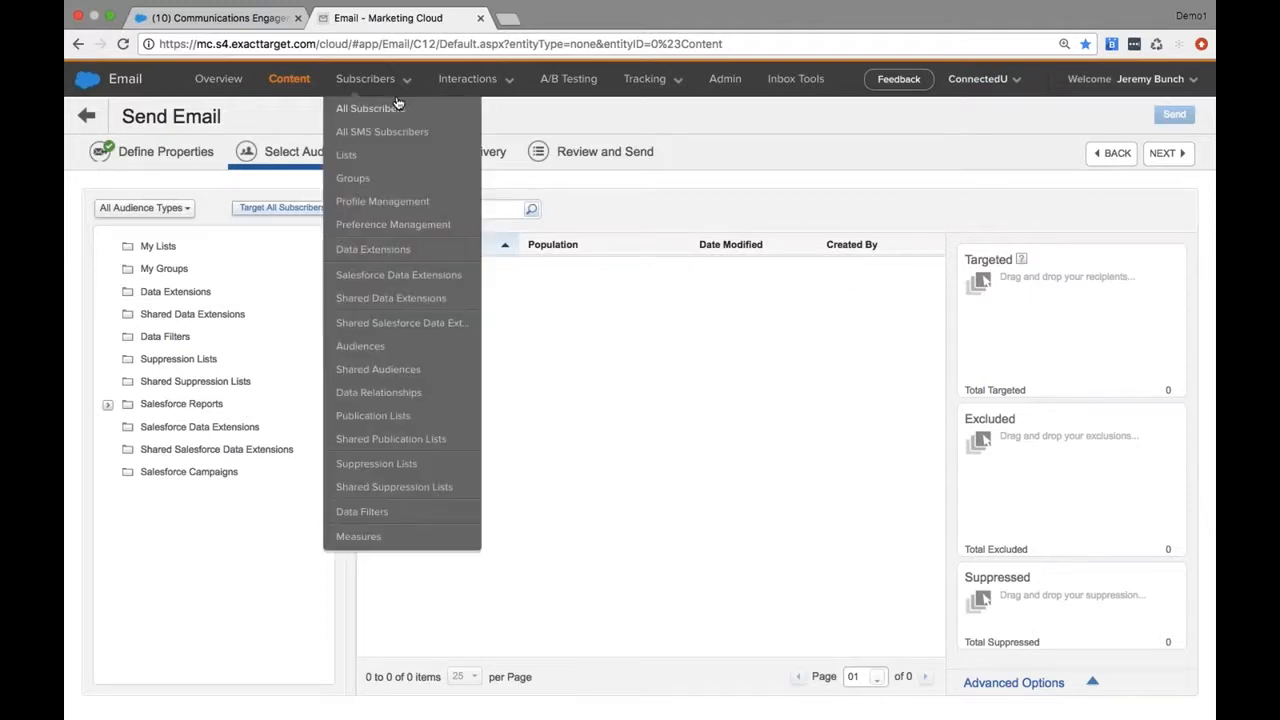
left_click(349, 158)
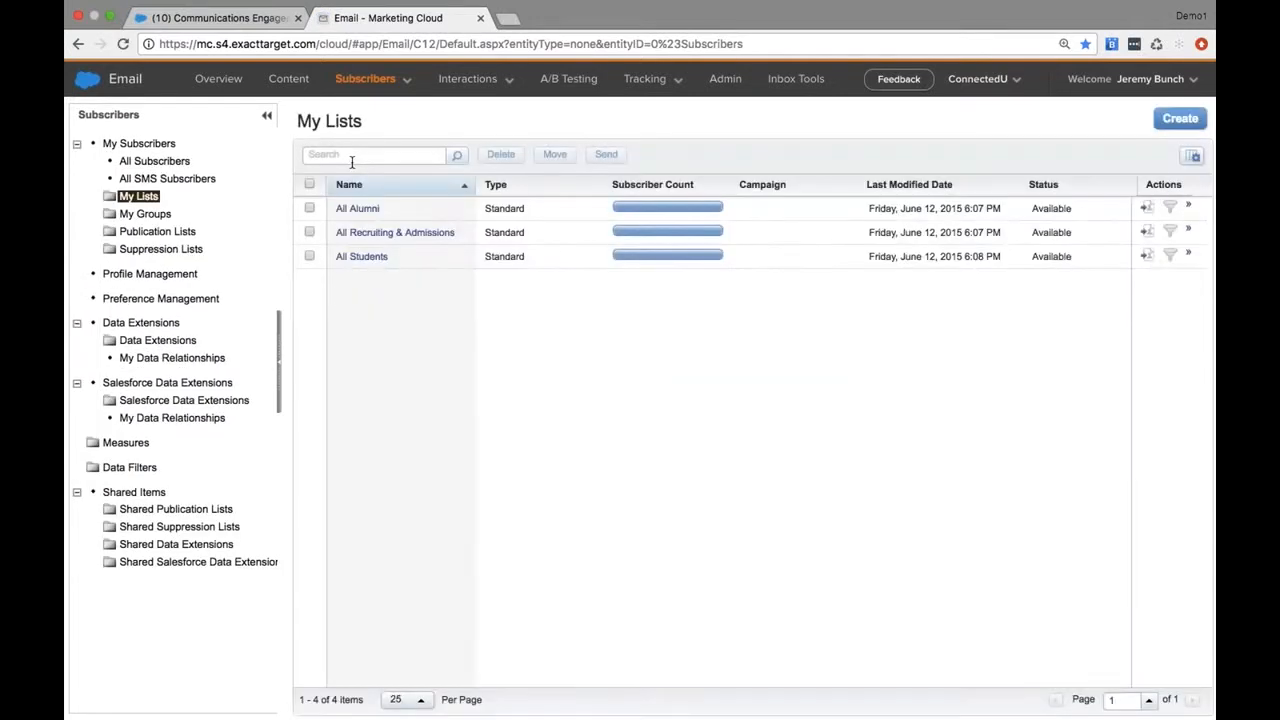
left_click(362, 236)
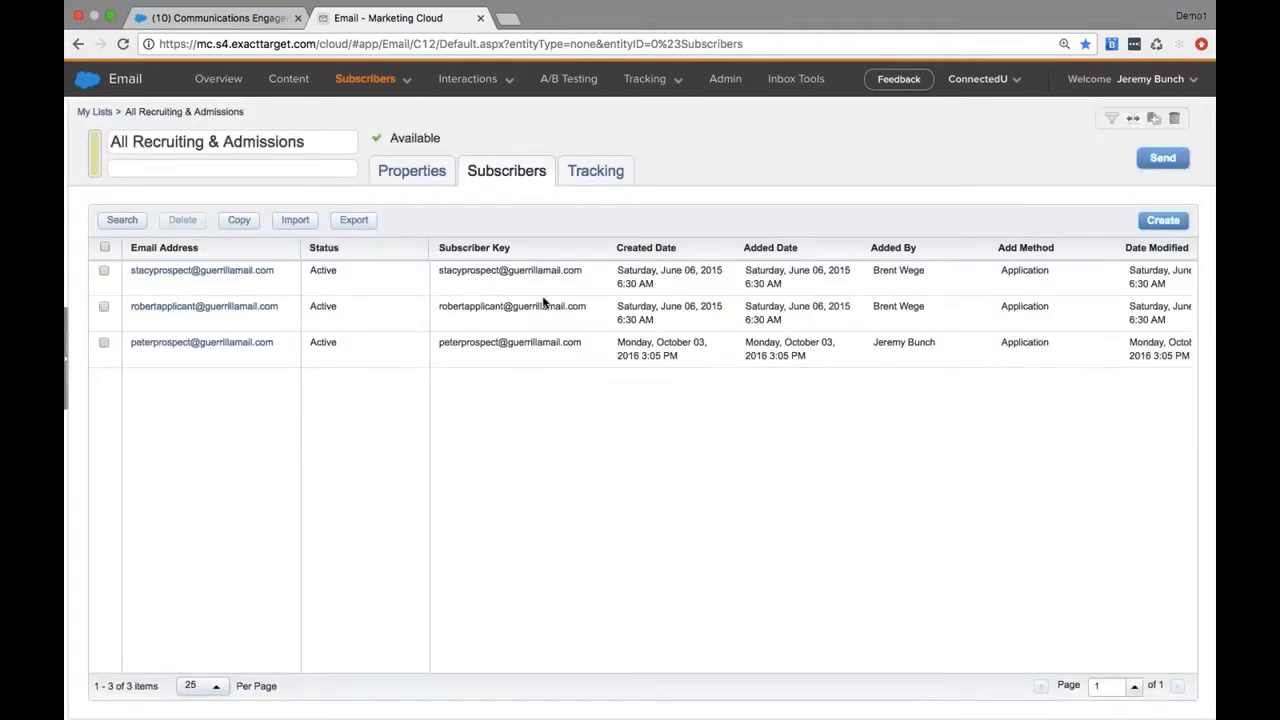
left_click(1113, 118)
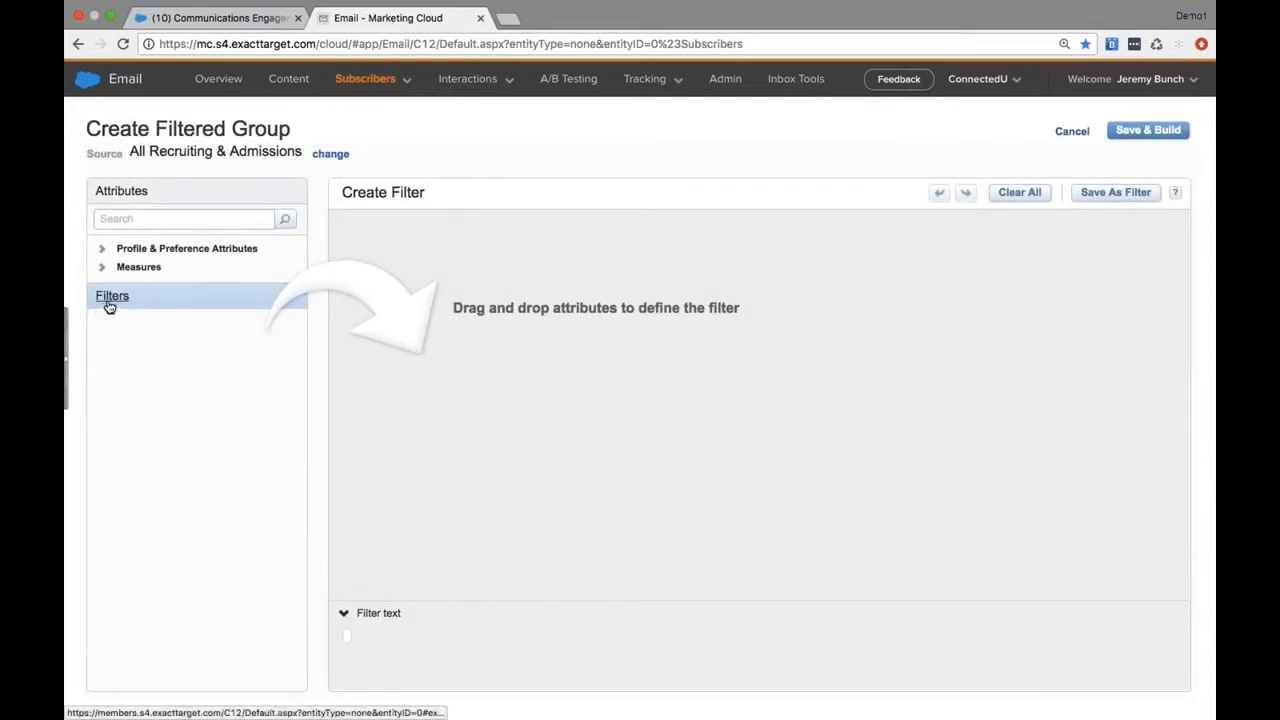
left_click(104, 249)
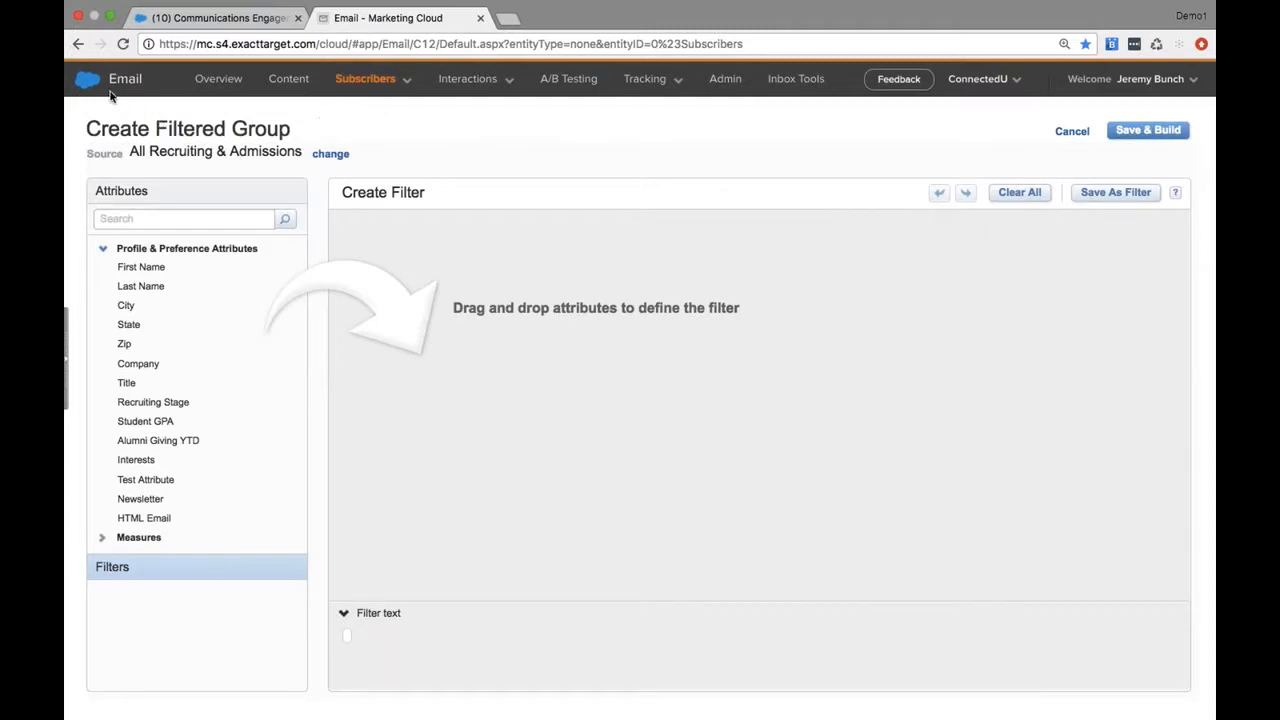
Switch to MobileConnect and start a new message from the Outbound template
mouse_move(92, 88)
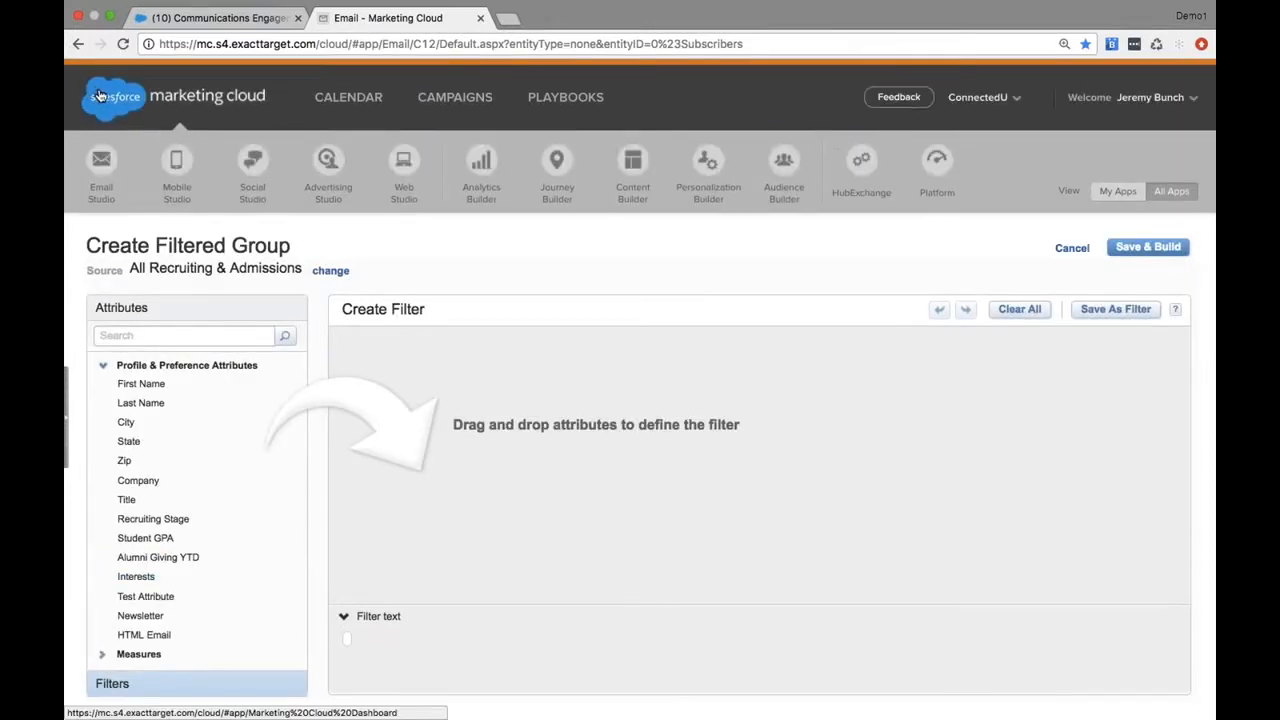
mouse_move(200, 190)
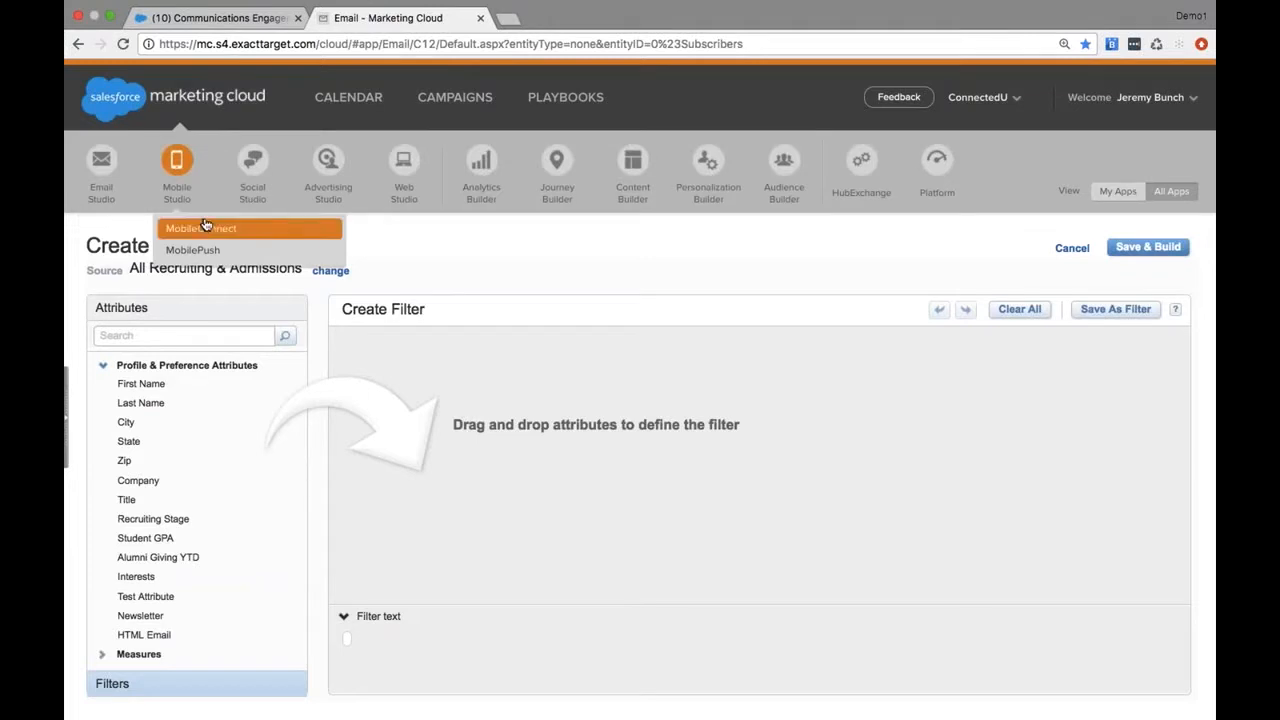
left_click(208, 229)
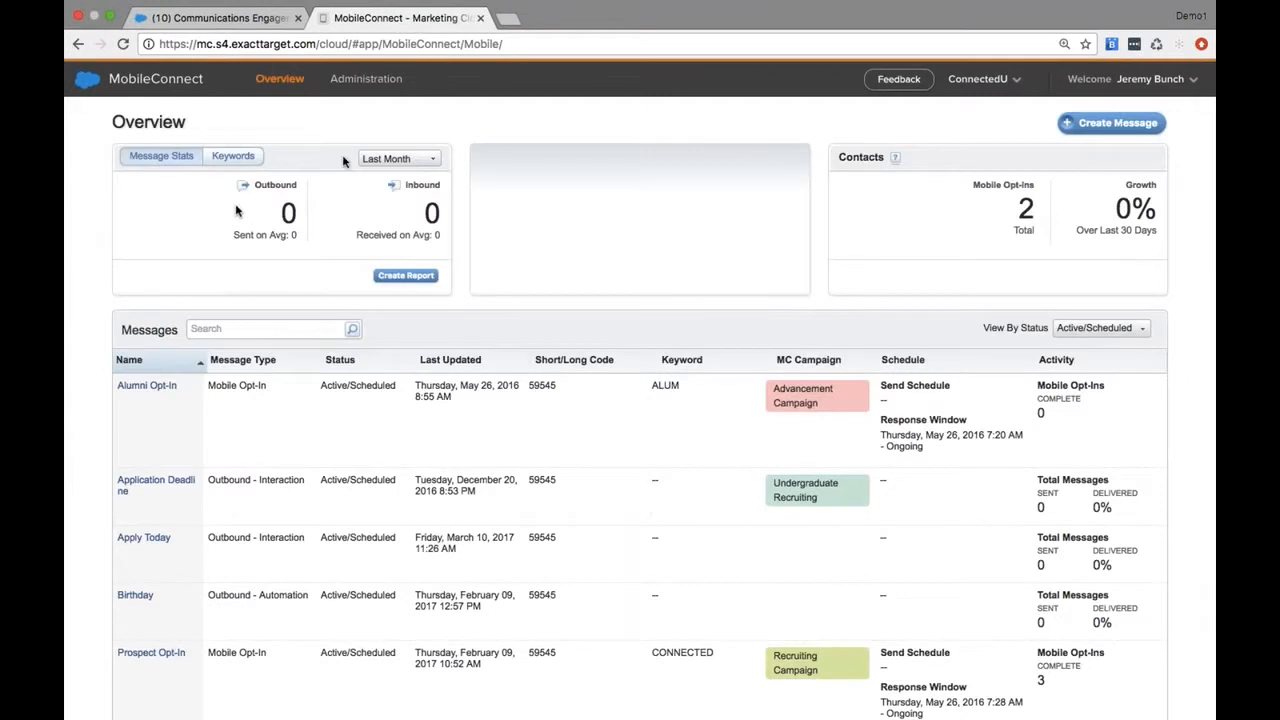
left_click(1092, 127)
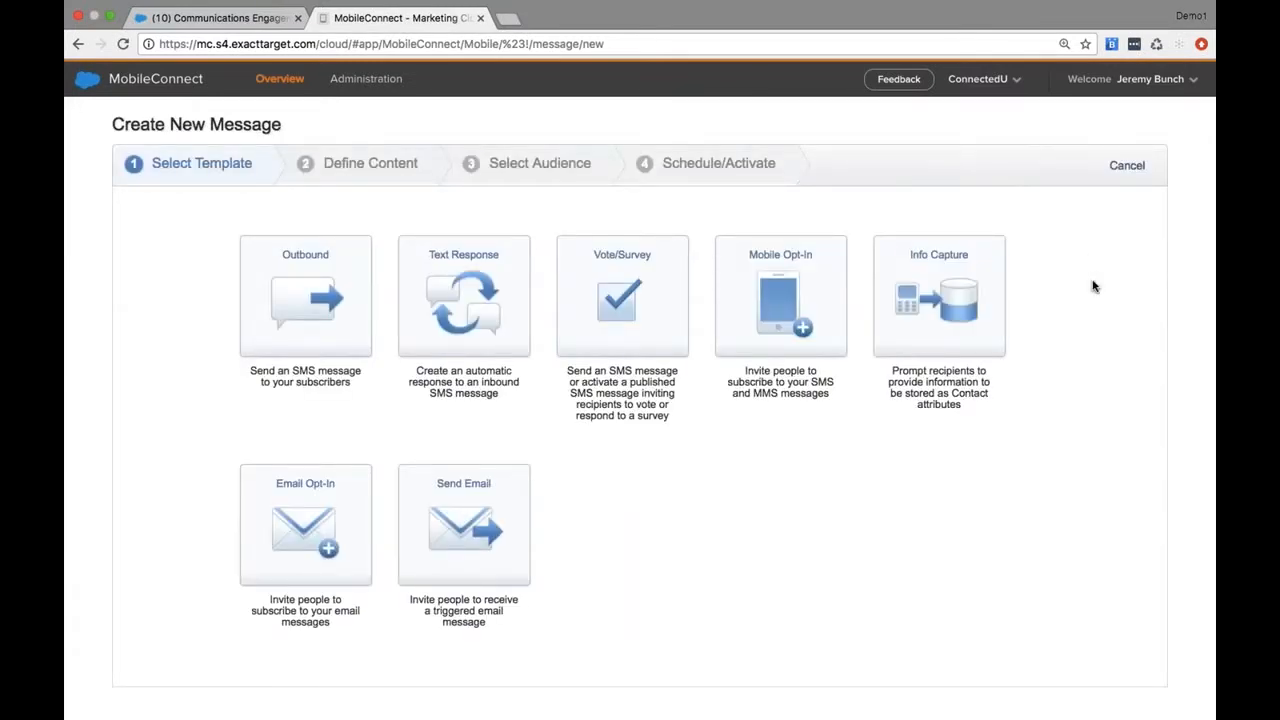
left_click(324, 328)
Name the outbound message Apply Today and set its short code to 59545 US
left_click(411, 254)
type("Apply Today")
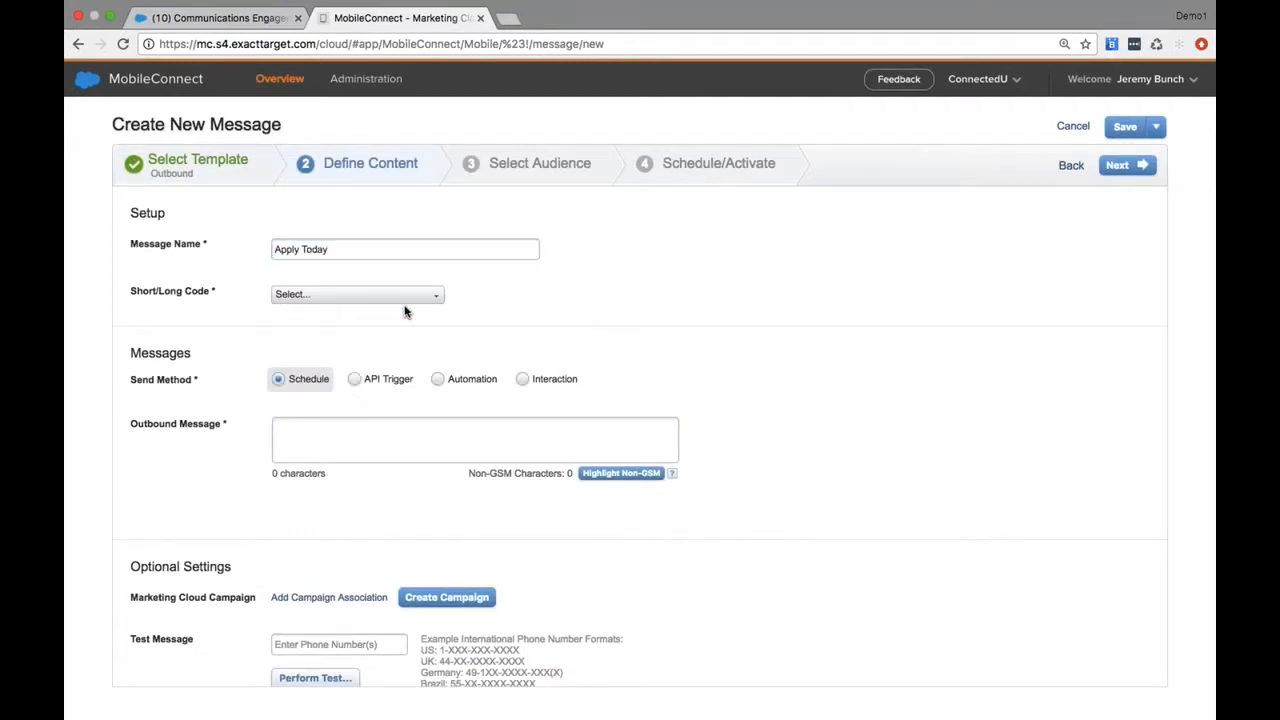
left_click(409, 297)
left_click(376, 316)
Write "Apply Today at" as the text of the outbound message
scroll(433, 395, "down", 2)
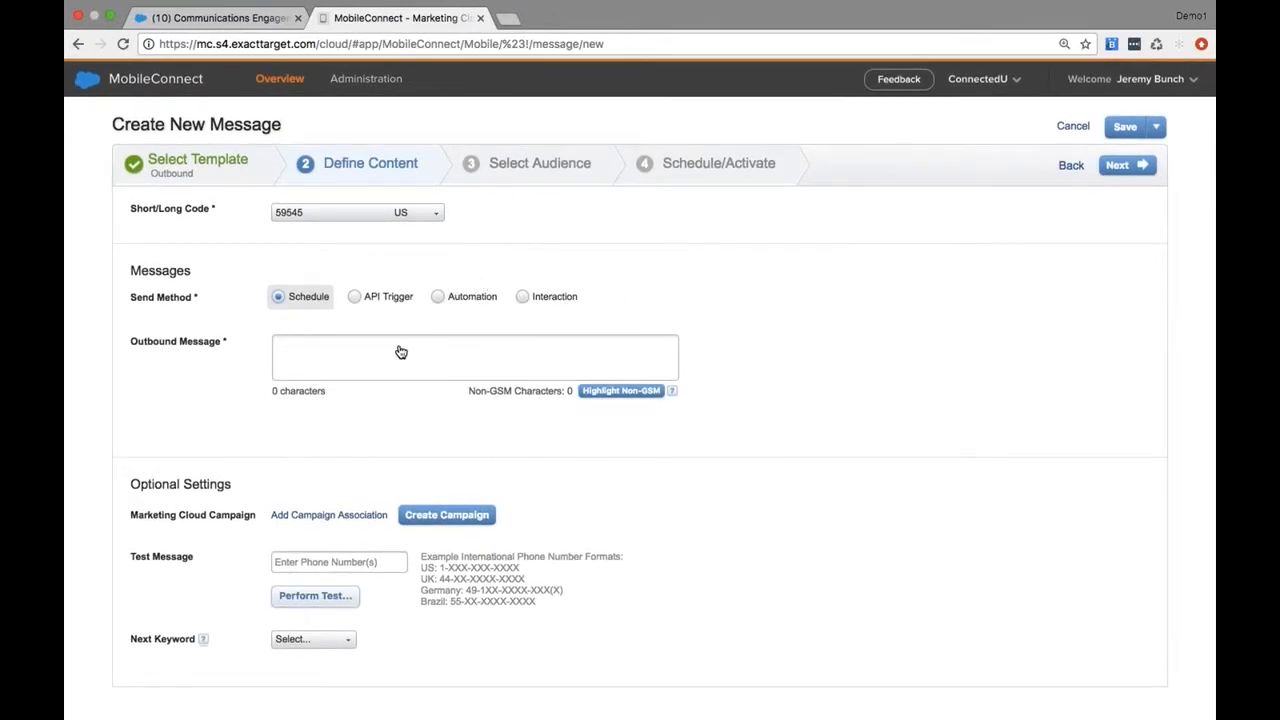
left_click(401, 350)
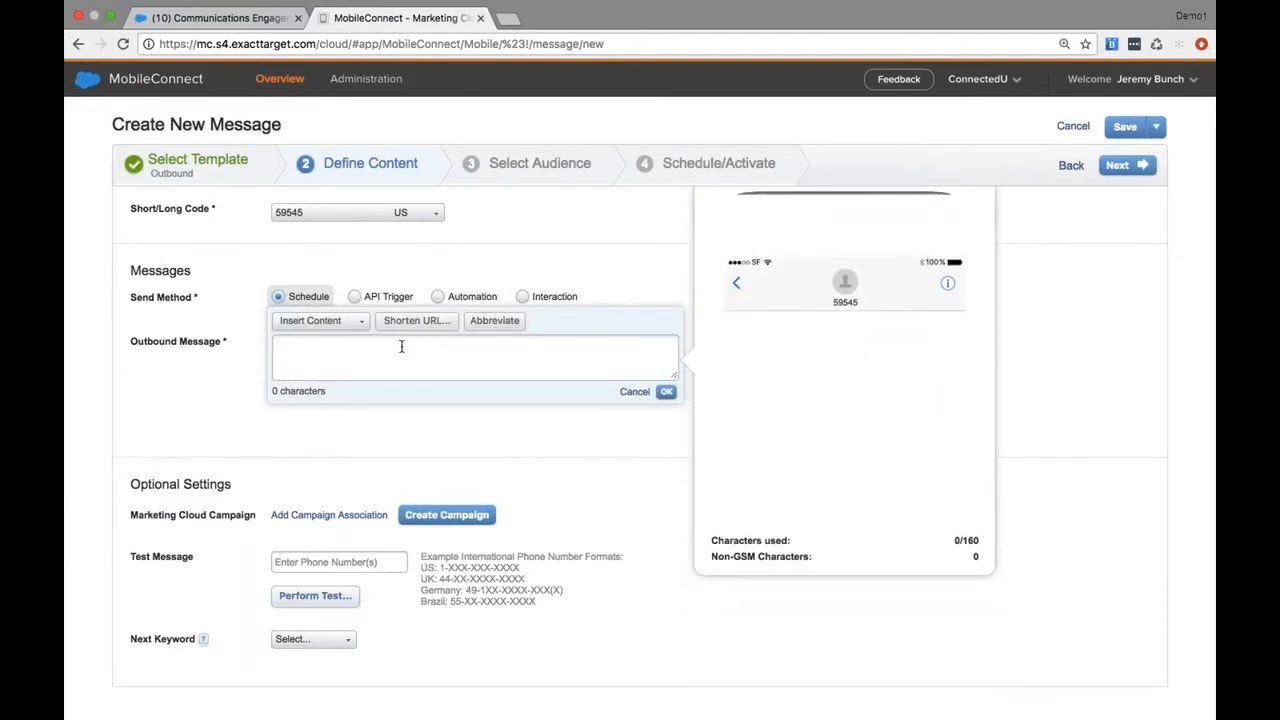
type("Ap")
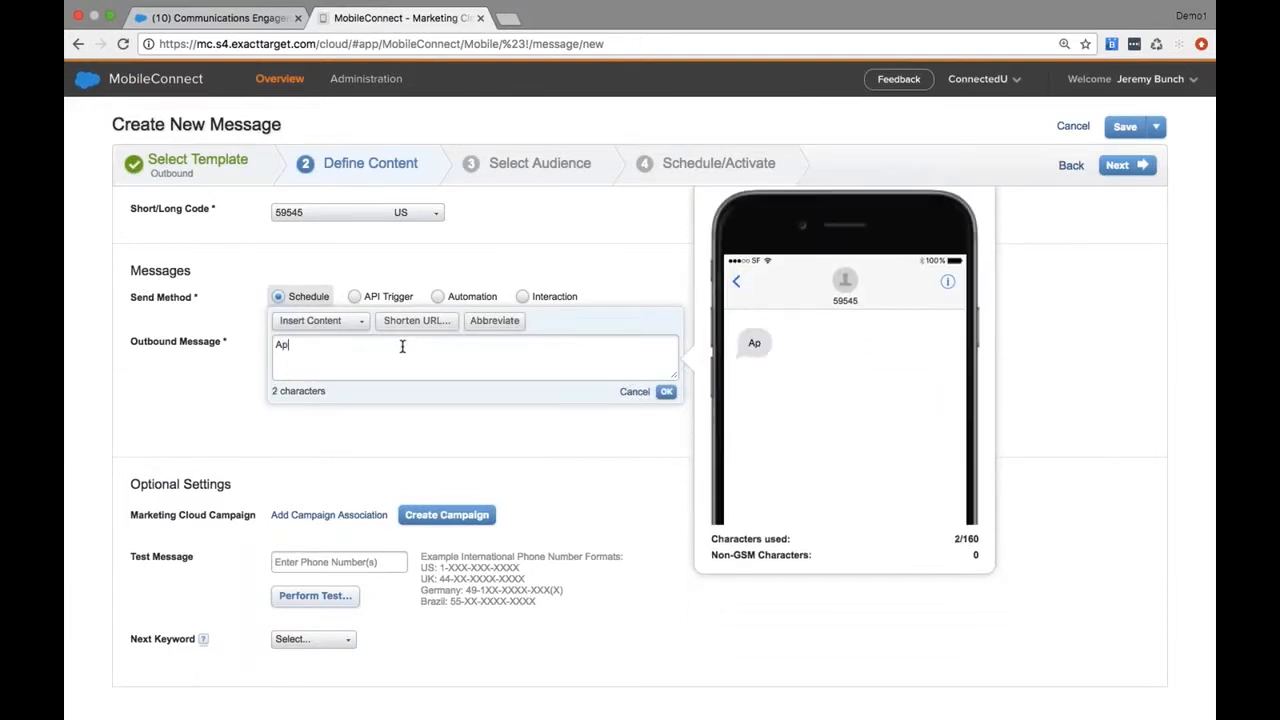
type("ply Today at www")
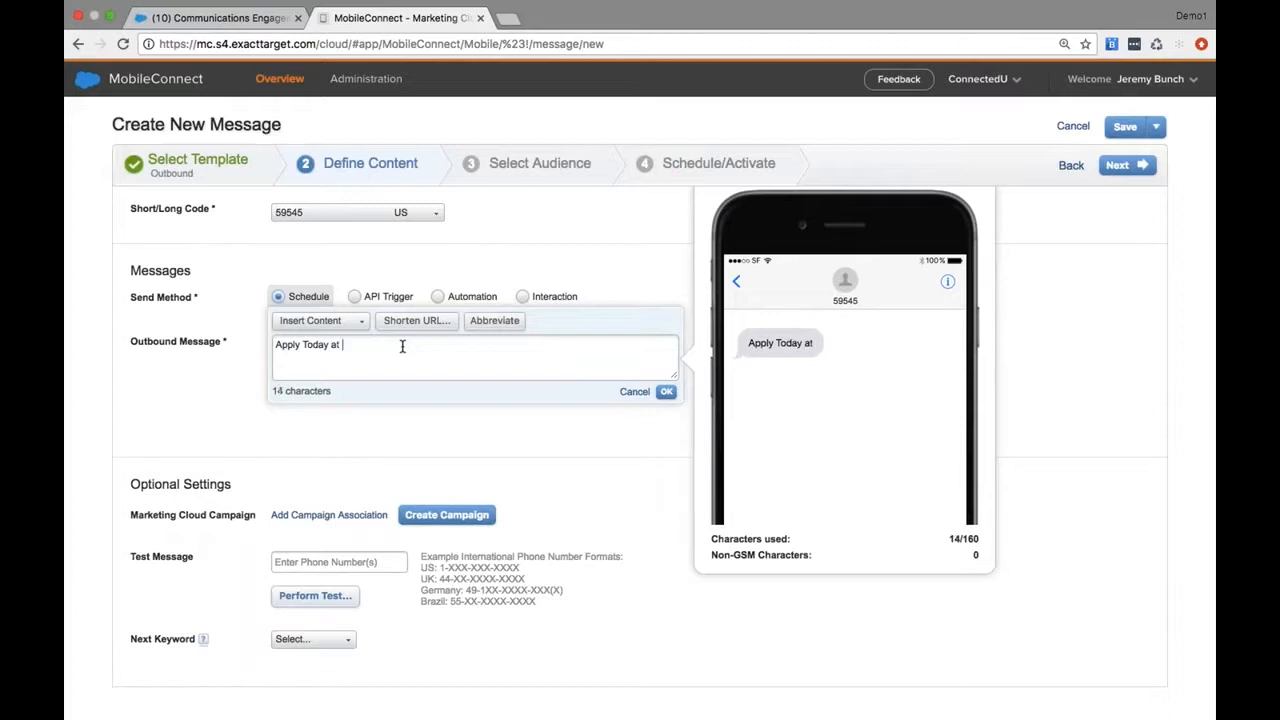
key("BackSpace")
key("BackSpace")
key("BackSpace")
key("BackSpace")
left_click(405, 325)
left_click(388, 375)
type("www.")
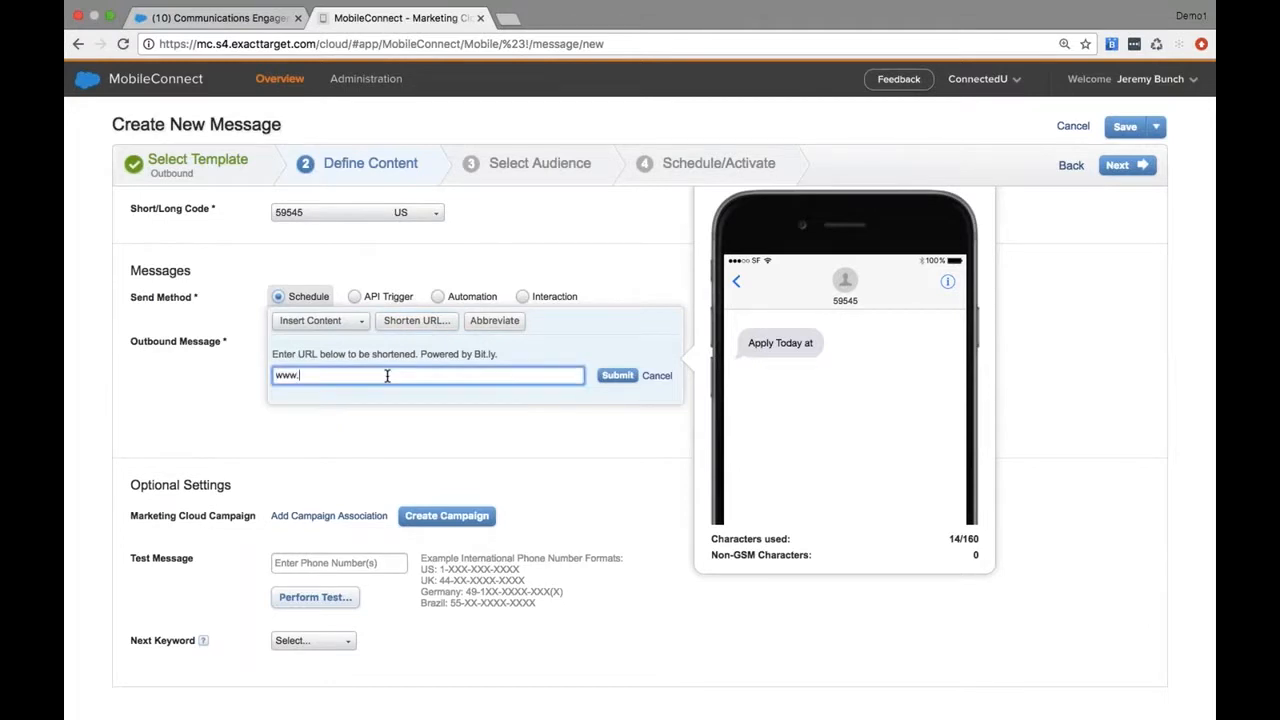
type("connecteduniversity.edu/apply")
left_click(612, 375)
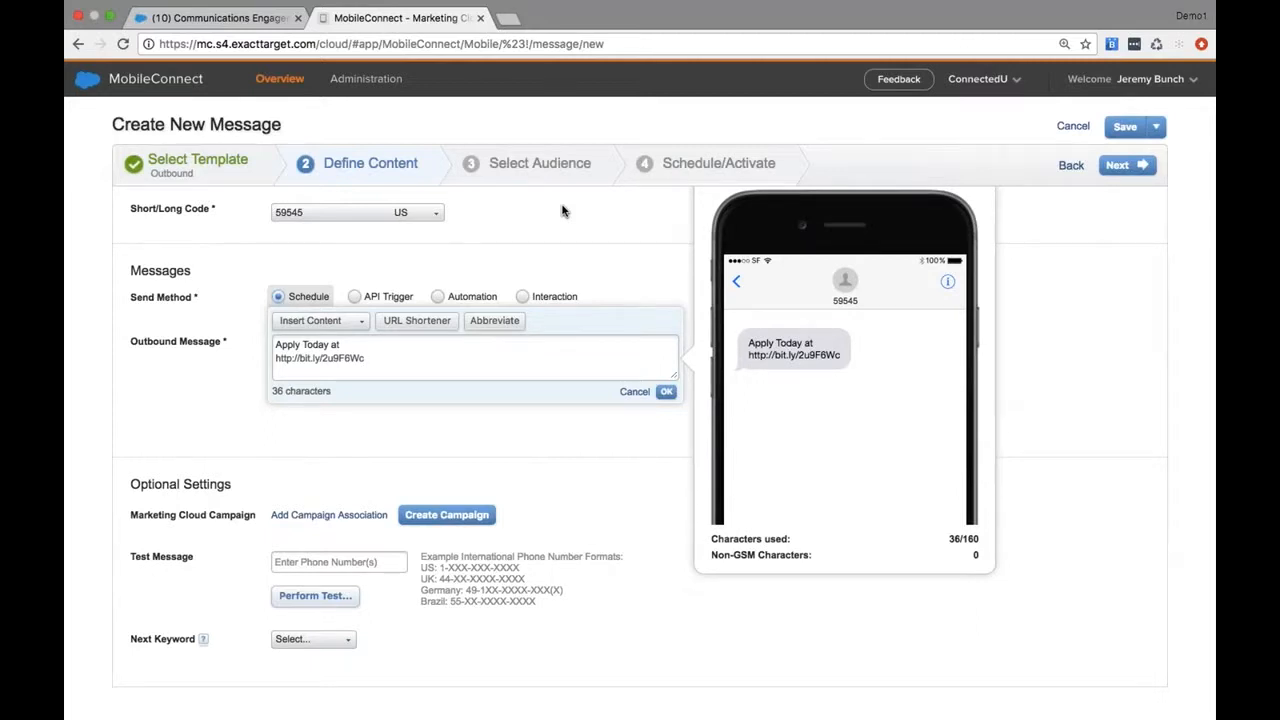
Switch to Journey Builder and create a new journey
mouse_move(92, 85)
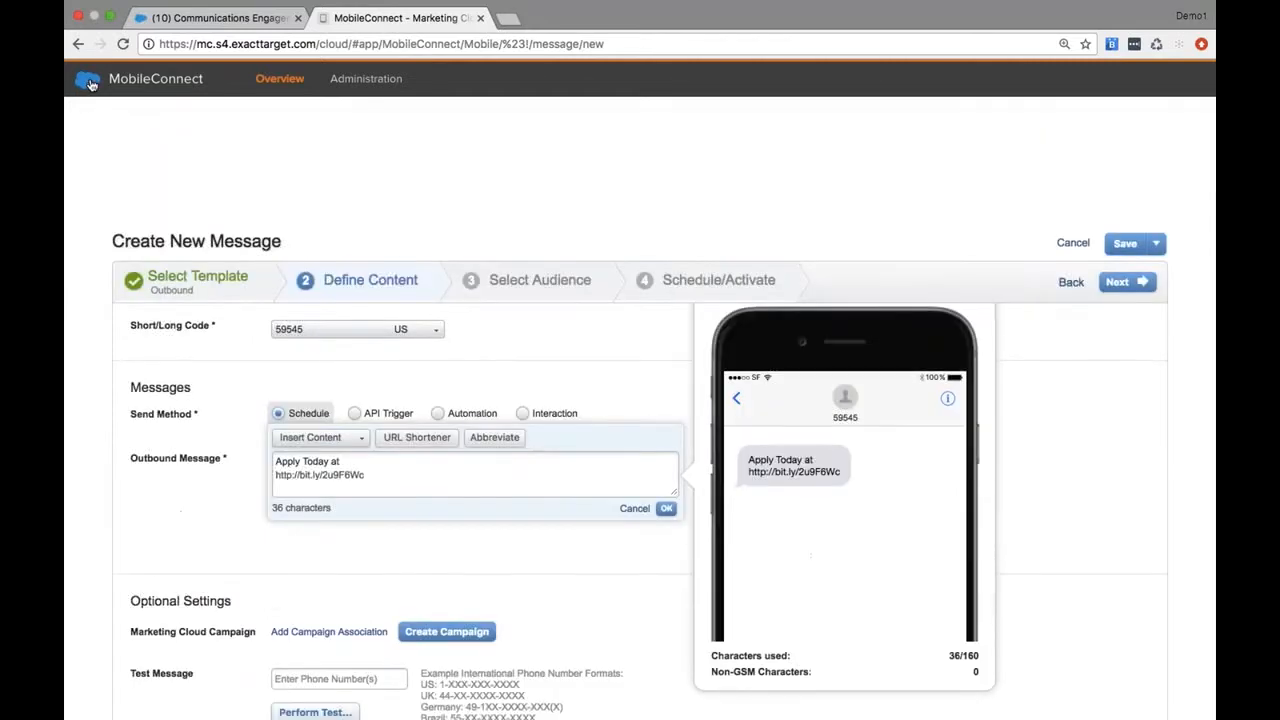
mouse_move(557, 170)
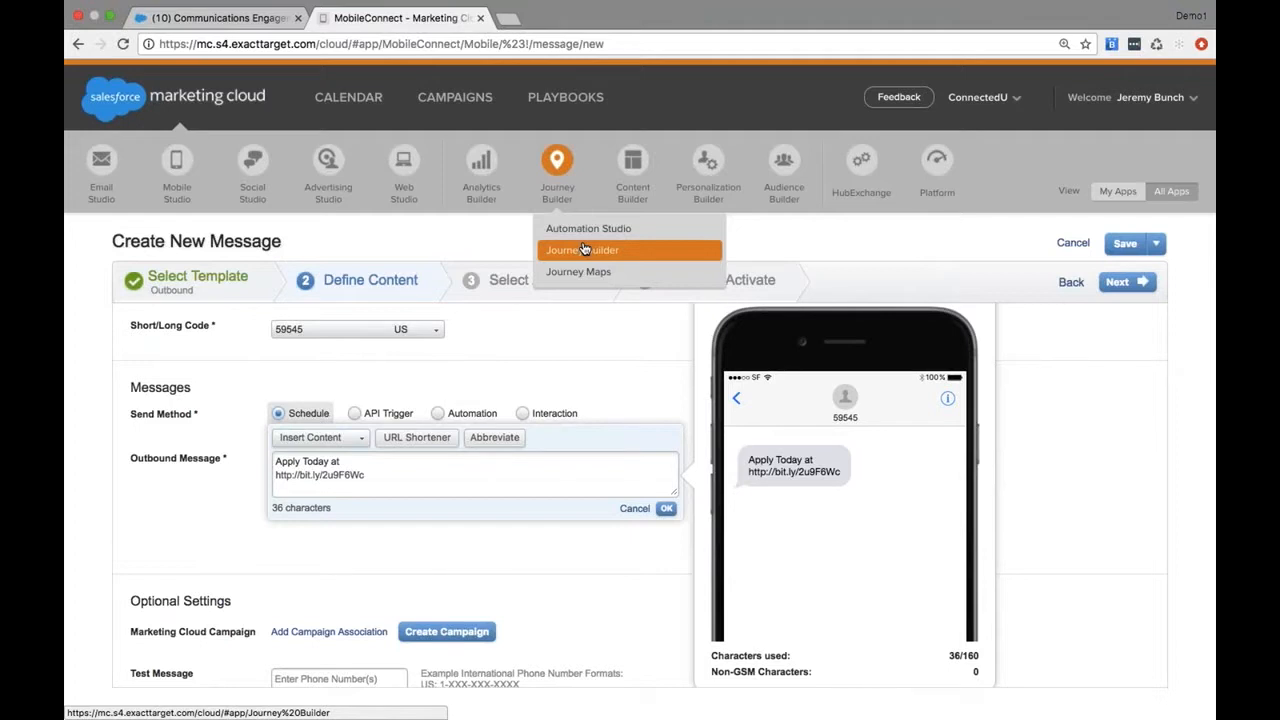
left_click(585, 249)
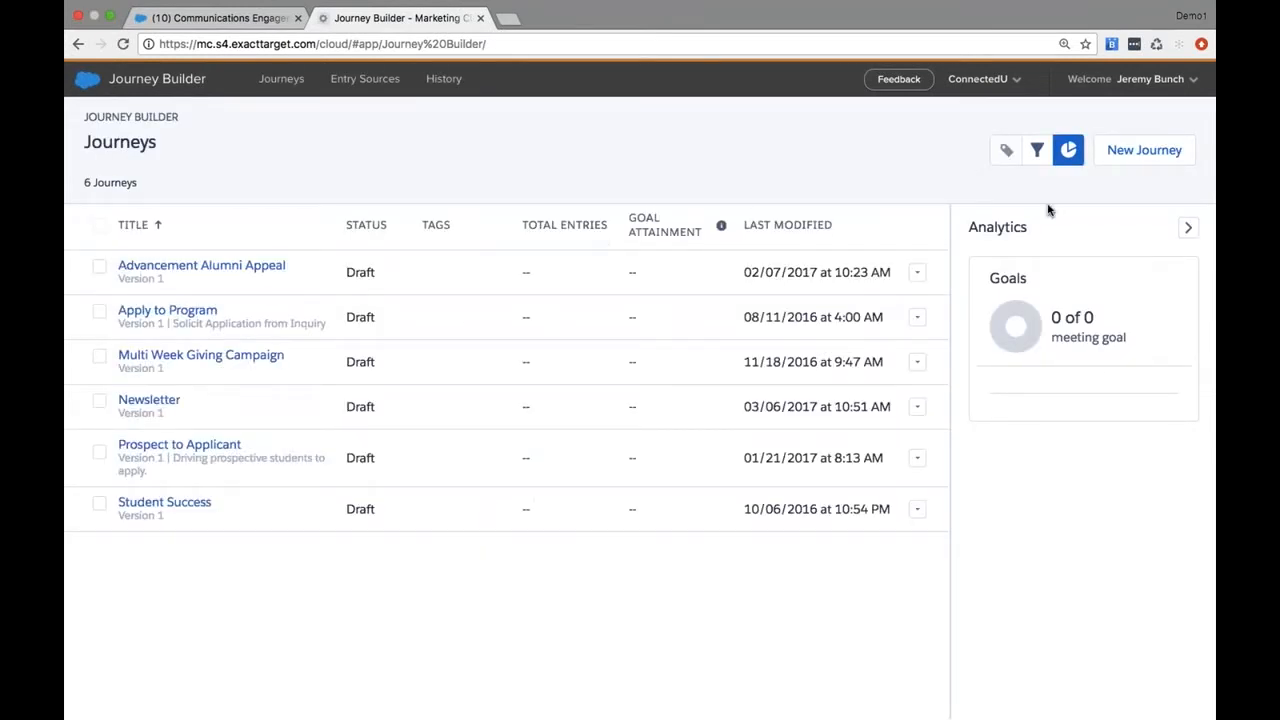
left_click(1145, 151)
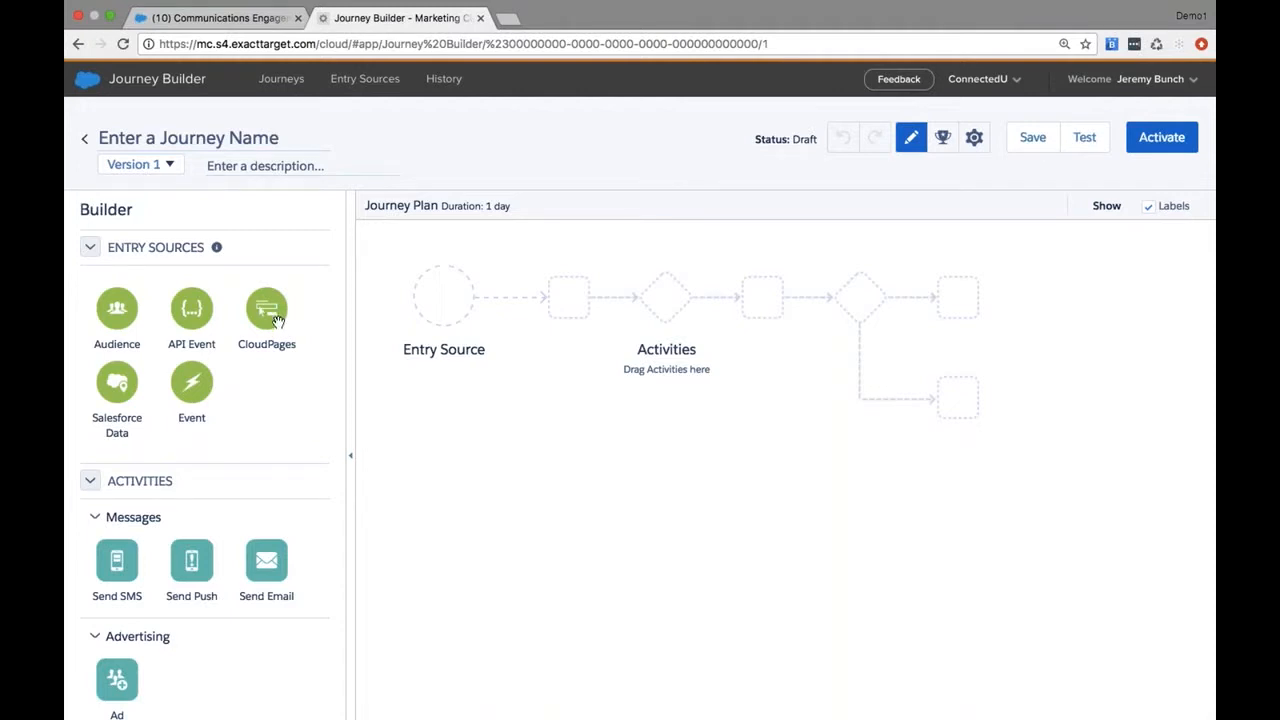
Set Salesforce Data as the journey's entry source and add a Send Email activity right after it
mouse_move(277, 320)
left_mouse_down()
mouse_move(442, 314)
mouse_move(268, 318)
left_mouse_up()
left_click_drag(114, 388, 436, 305)
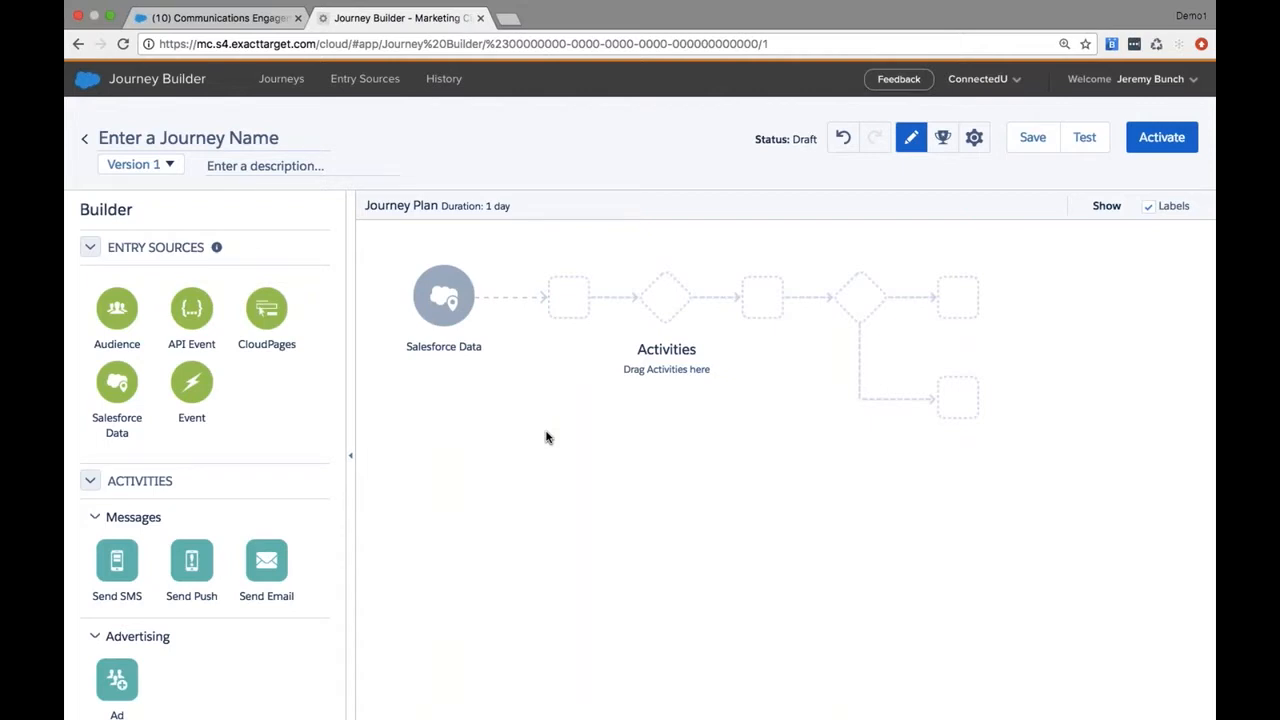
left_click(438, 313)
left_click_drag(268, 558, 529, 318)
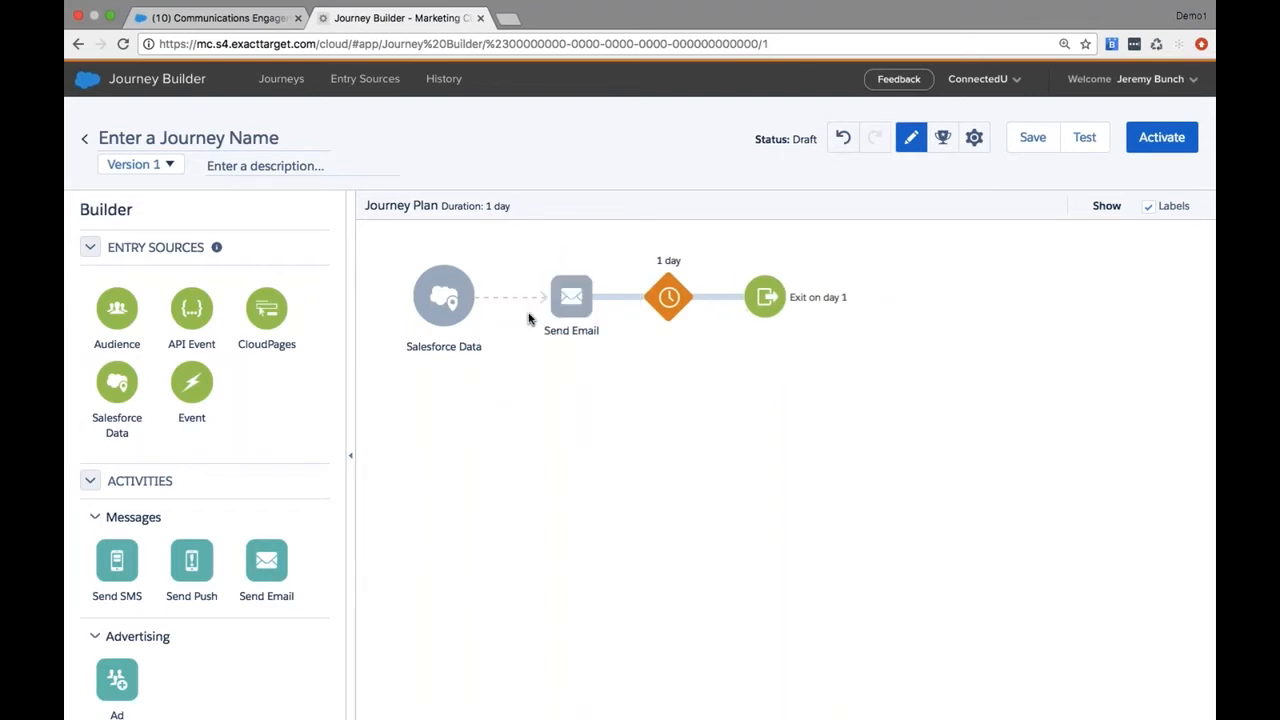
left_click(581, 305)
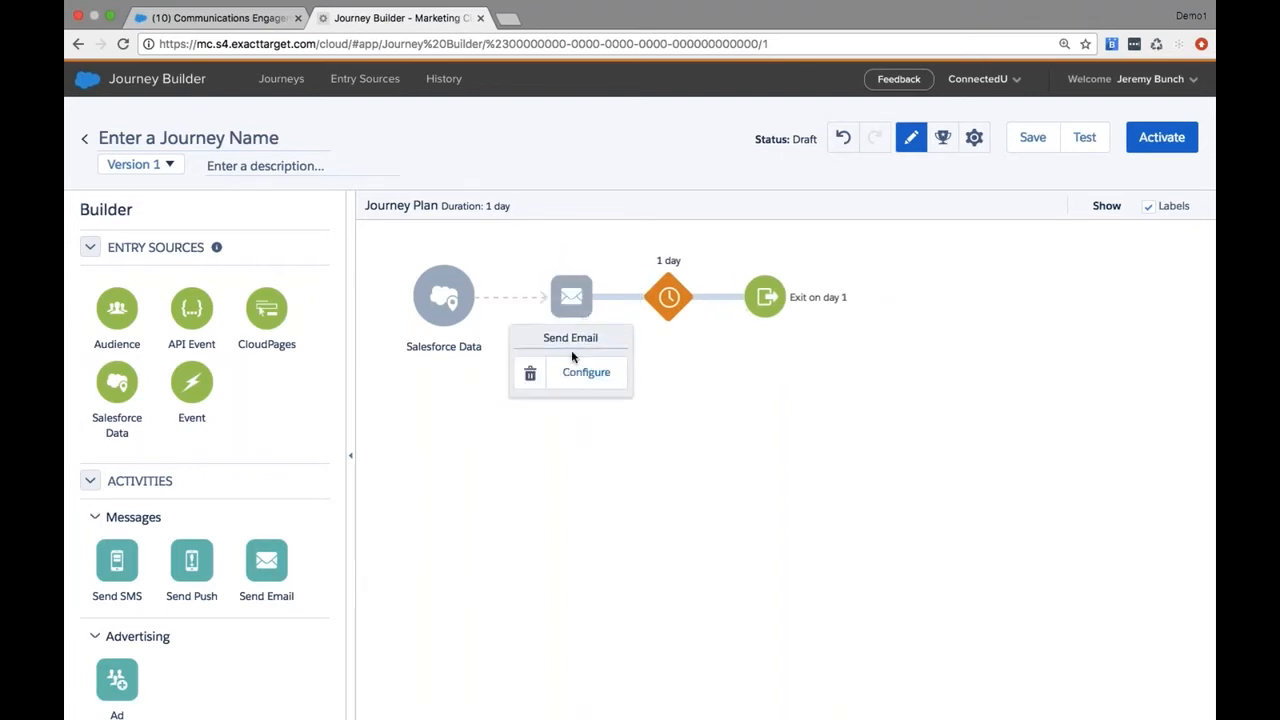
Set the wait after the Send Email activity to a duration of 3 days
left_click(668, 297)
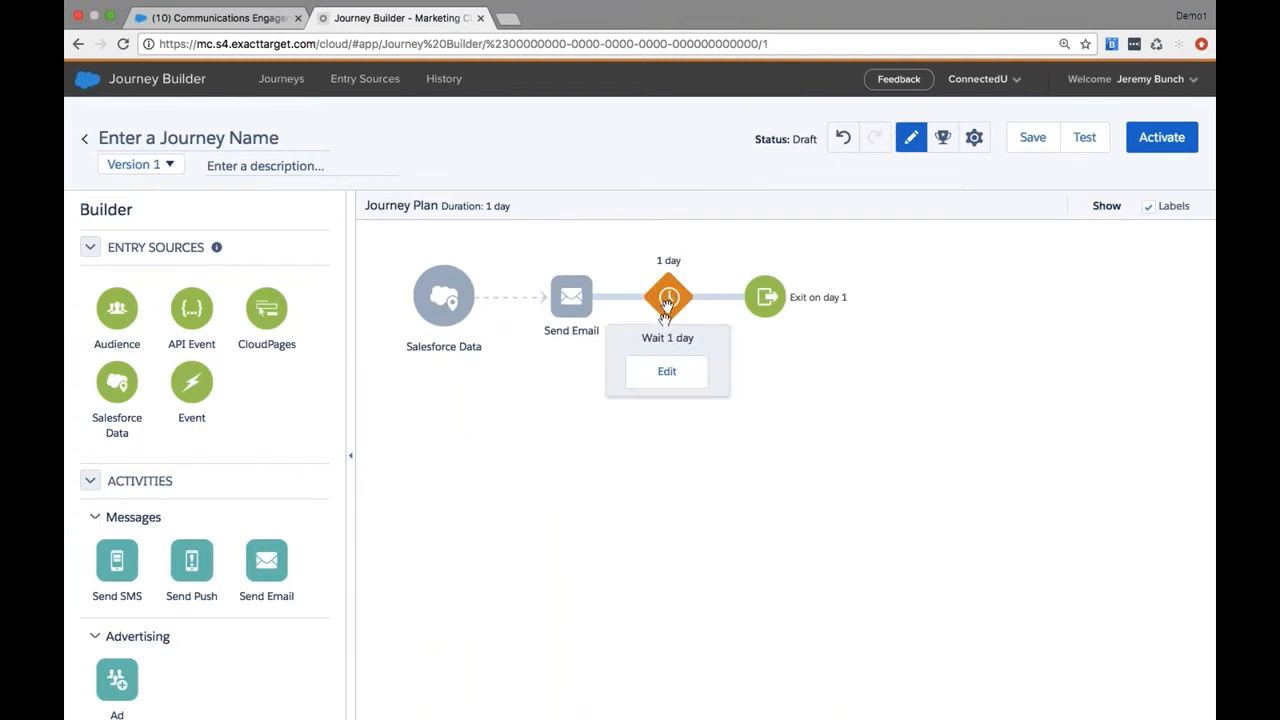
left_click(666, 372)
left_click(634, 175)
left_click(660, 178)
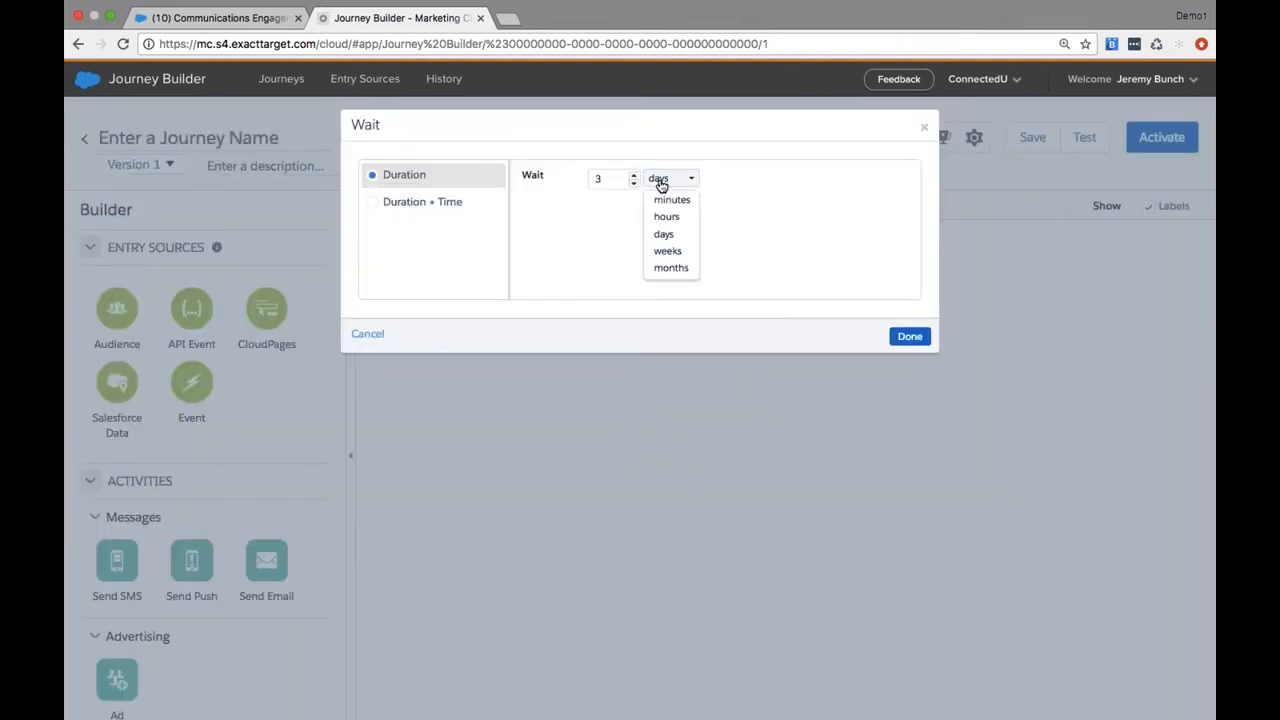
left_click(830, 318)
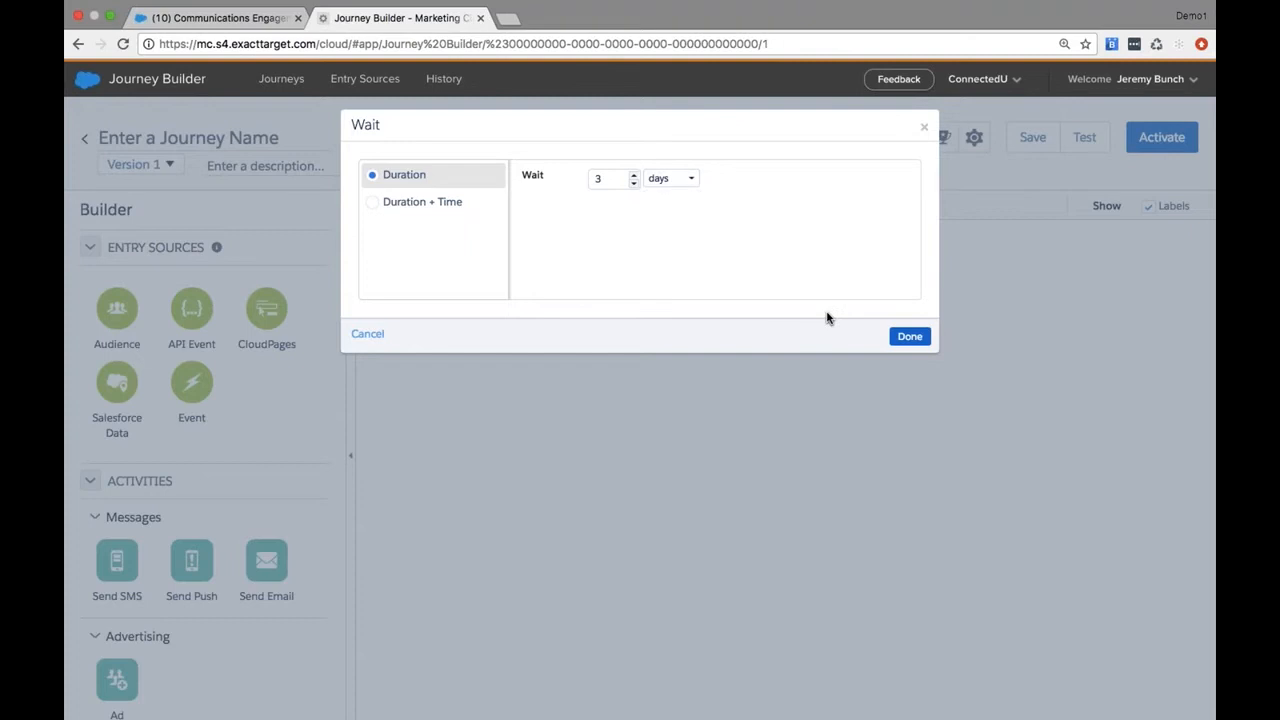
left_click(909, 336)
Add an Engagement Split after the 3-day wait, keeping Open as its message metric
scroll(247, 554, "down", 5)
left_click_drag(266, 534, 765, 299)
left_click(767, 300)
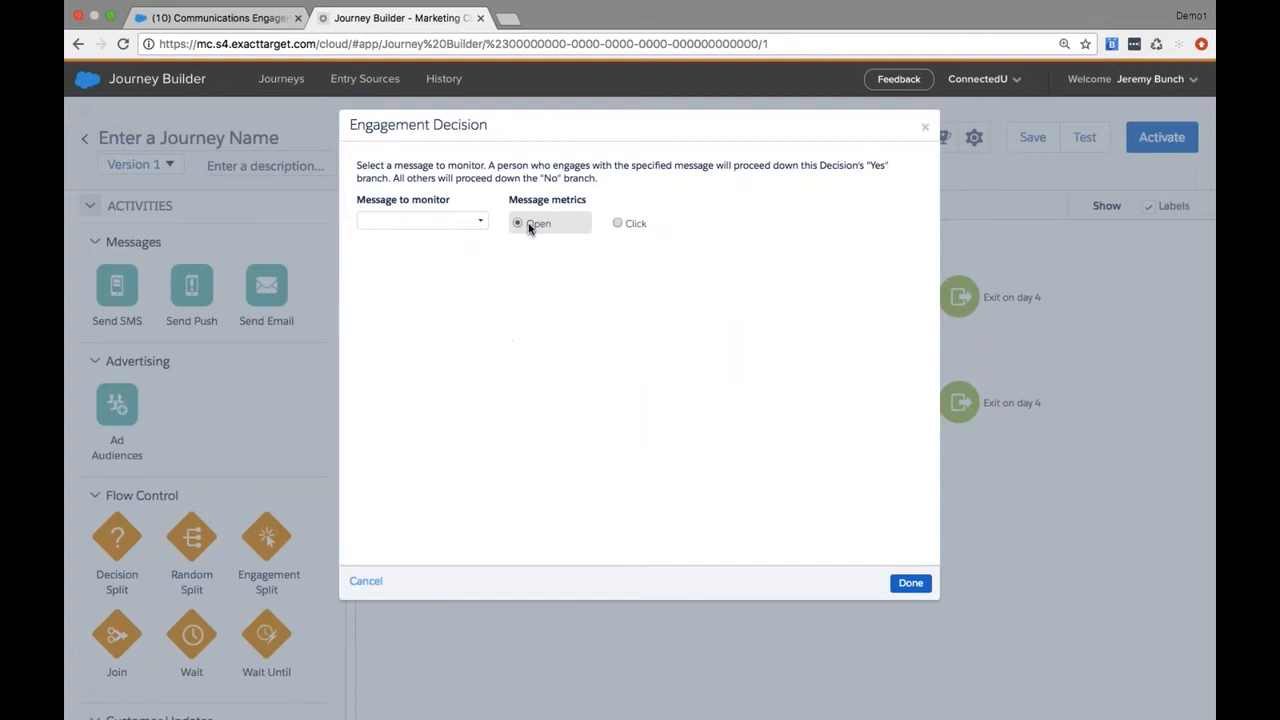
left_click(909, 583)
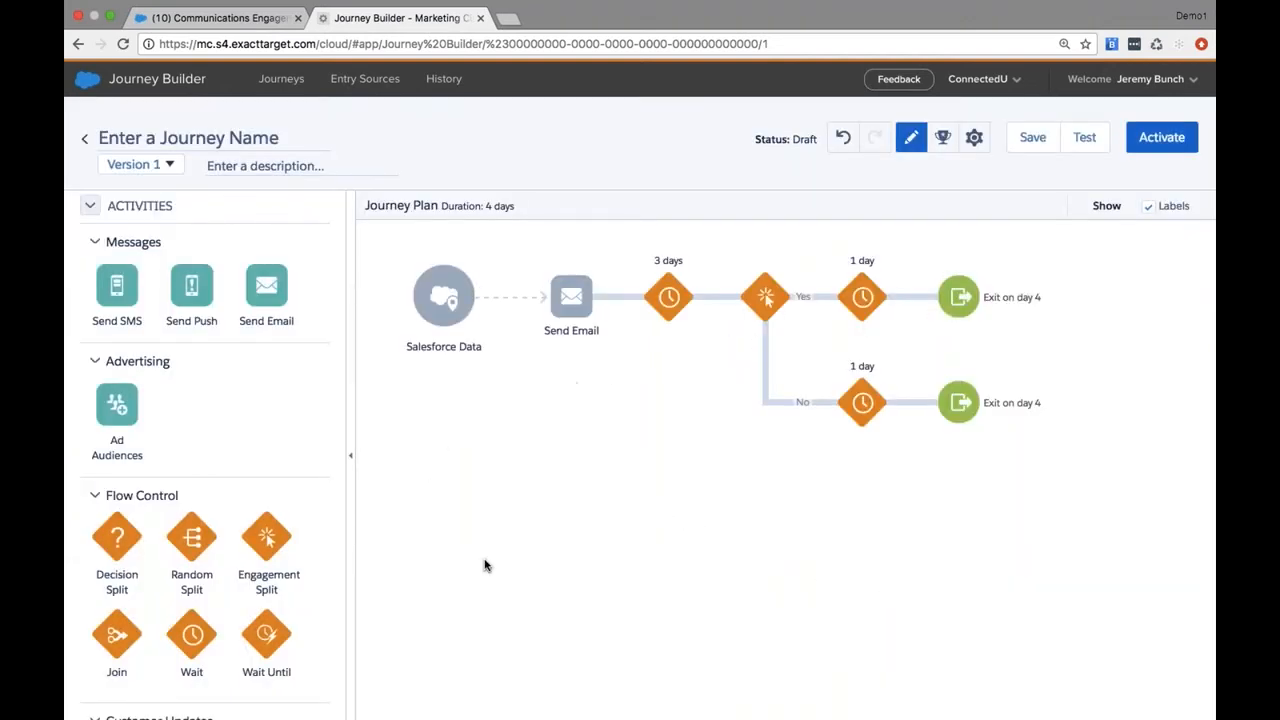
Add a Decision Split on the Engagement Split's Yes branch and review its path configuration without editing it
left_click_drag(121, 543, 811, 323)
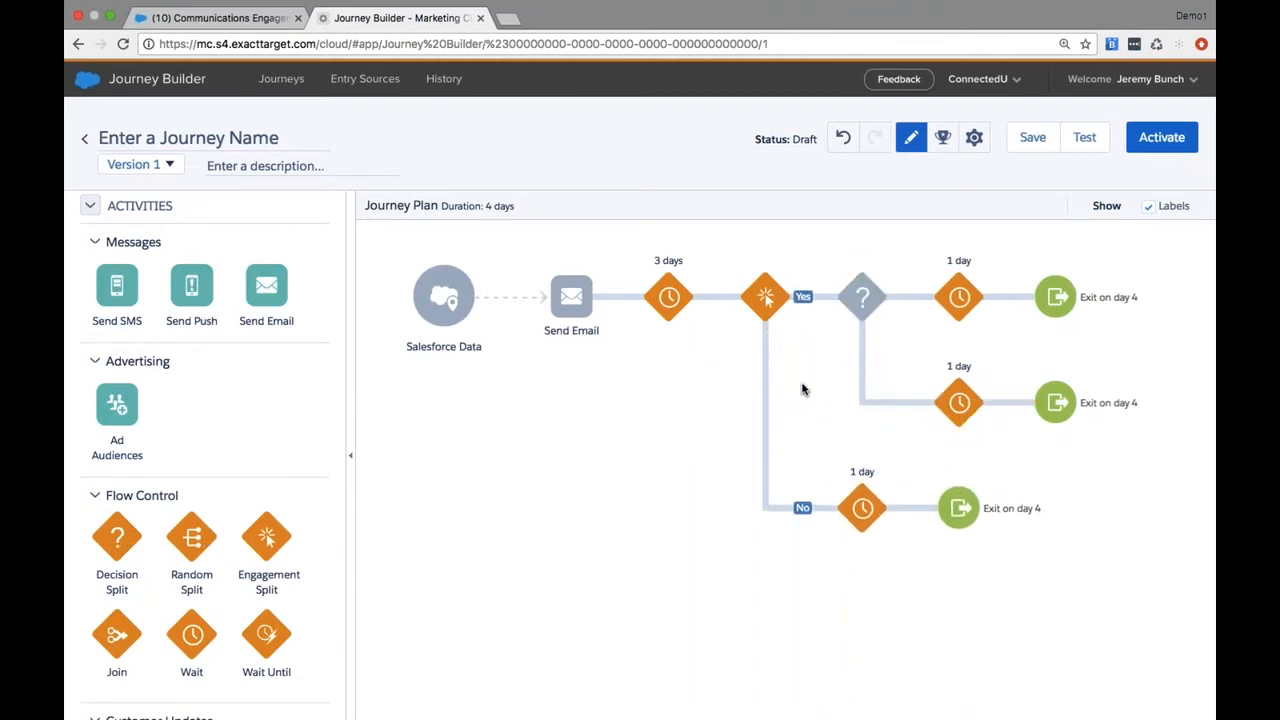
left_click(862, 310)
mouse_move(861, 297)
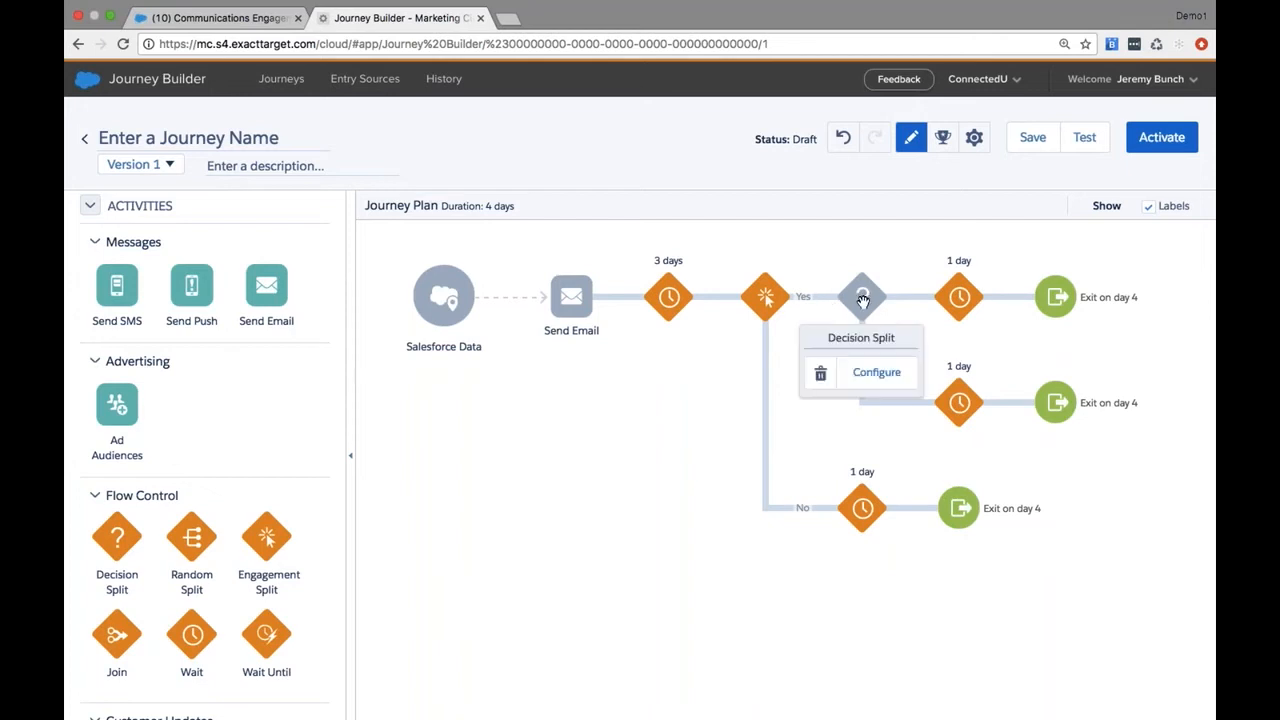
left_click(869, 373)
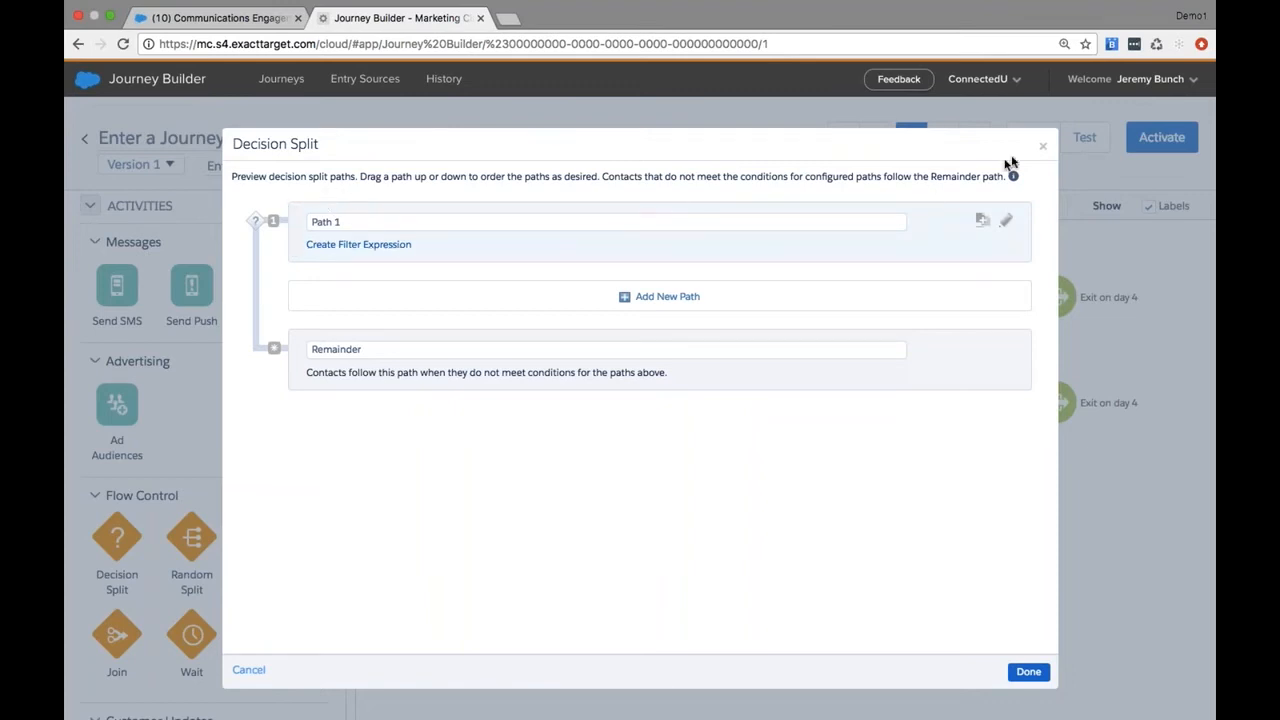
left_click(1041, 147)
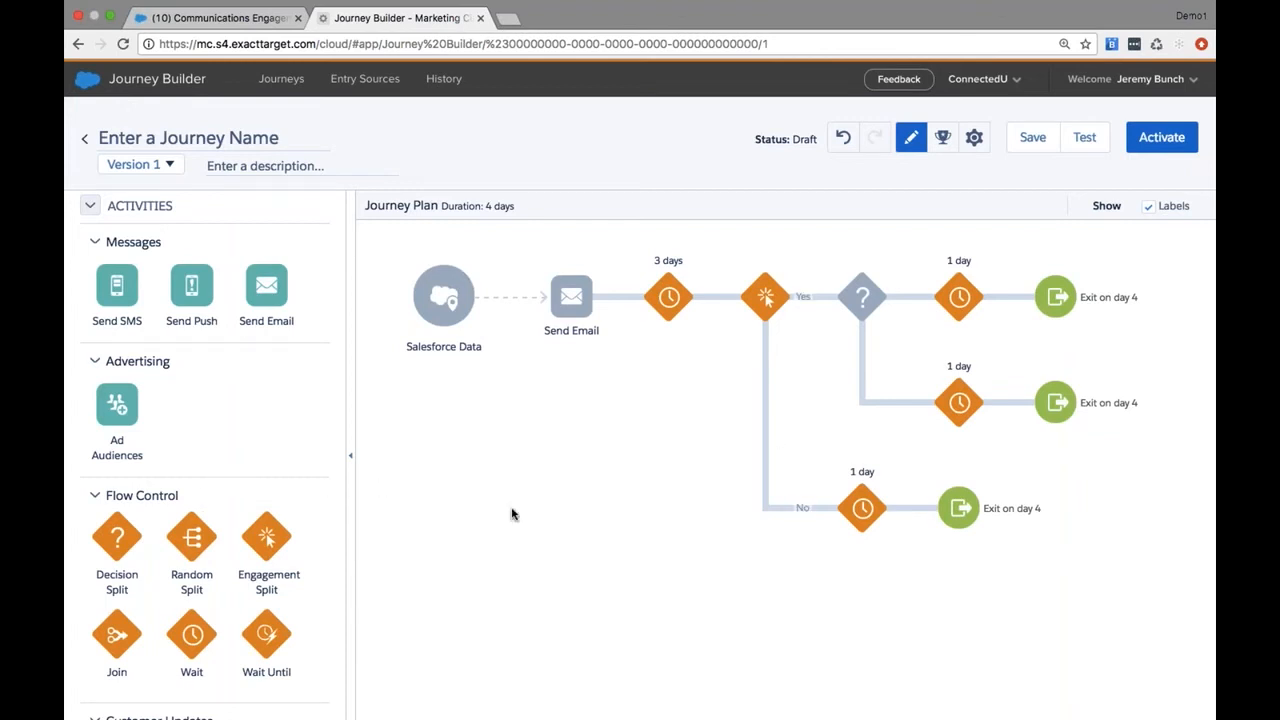
Add a Send SMS activity on the Engagement Split's No branch and place an Ad Audiences activity directly before it
left_click(580, 310)
left_click_drag(117, 286, 803, 514)
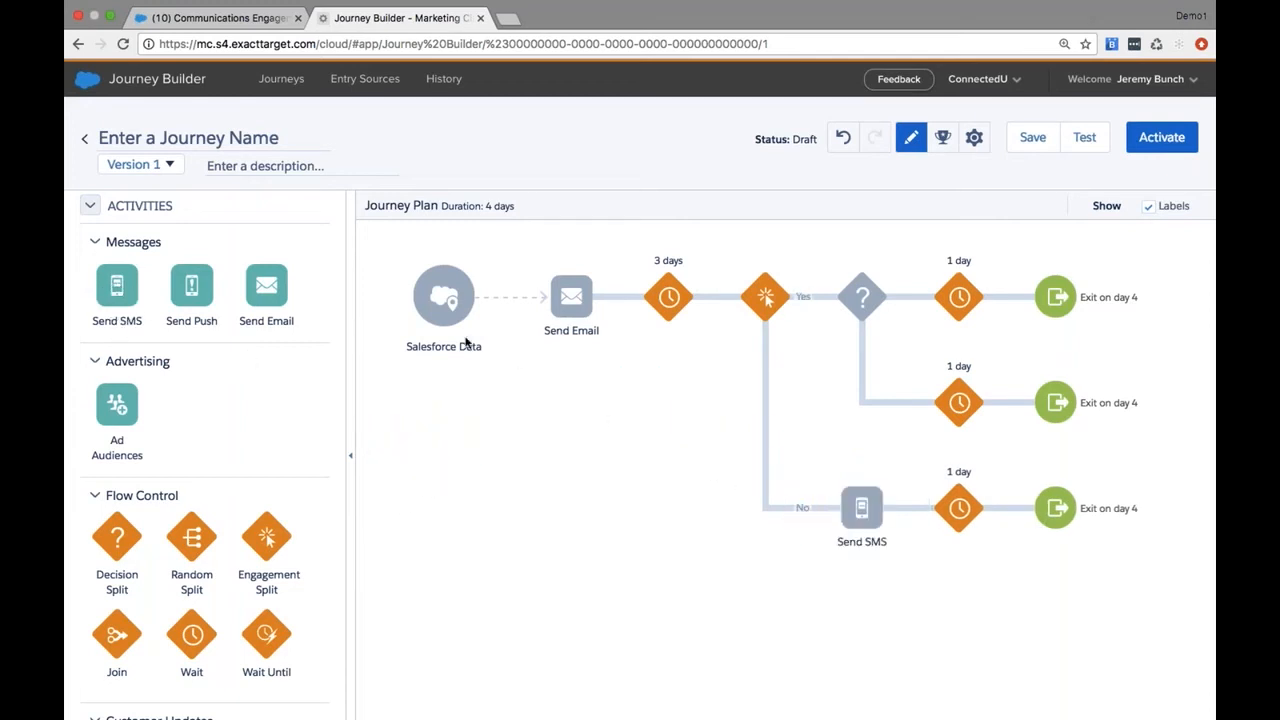
left_click_drag(112, 412, 771, 493)
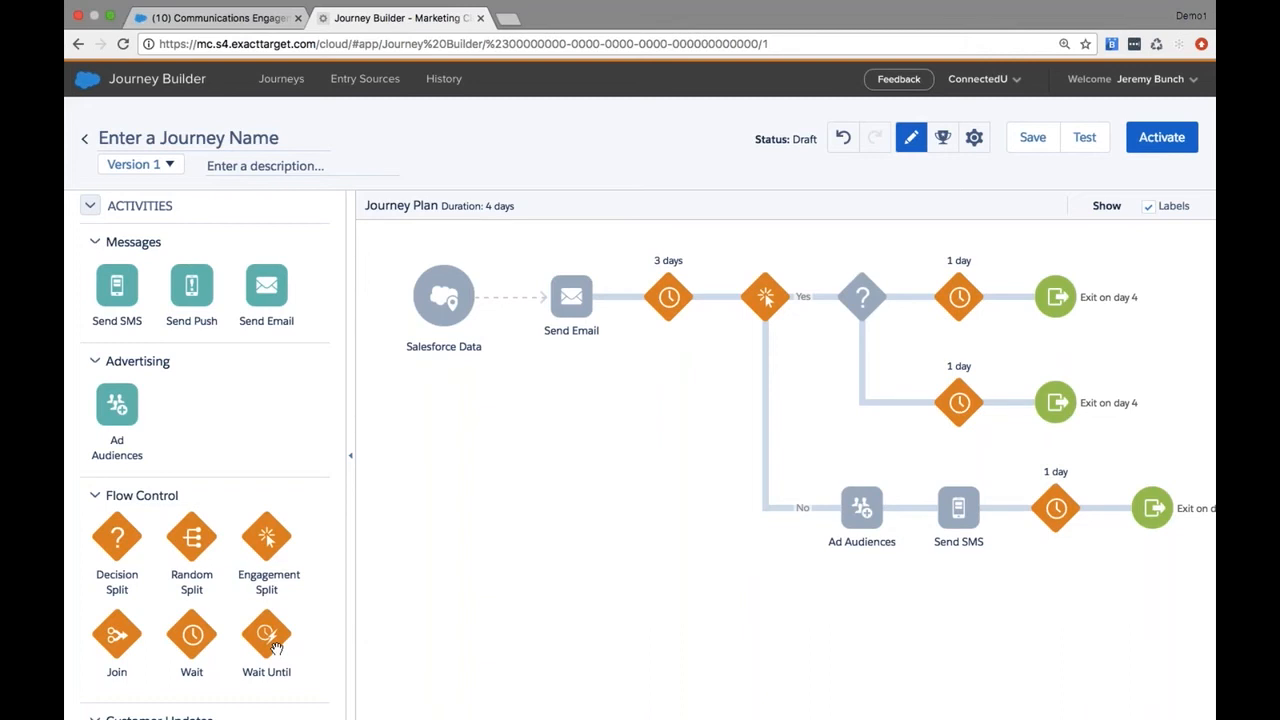
Add a Sales & Service Cloud Task activity before the 1-day wait on the Decision Split's lower path
scroll(277, 648, "down", 3)
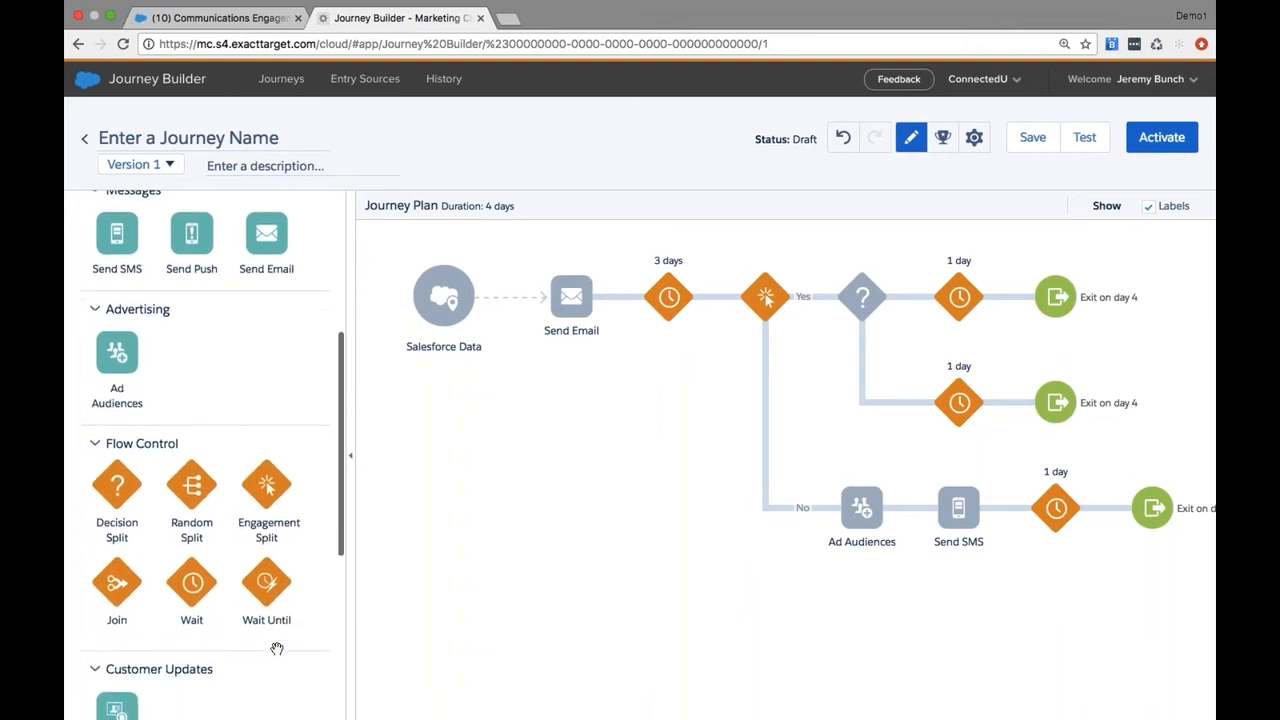
scroll(277, 648, "down", 3)
scroll(277, 648, "down", 5)
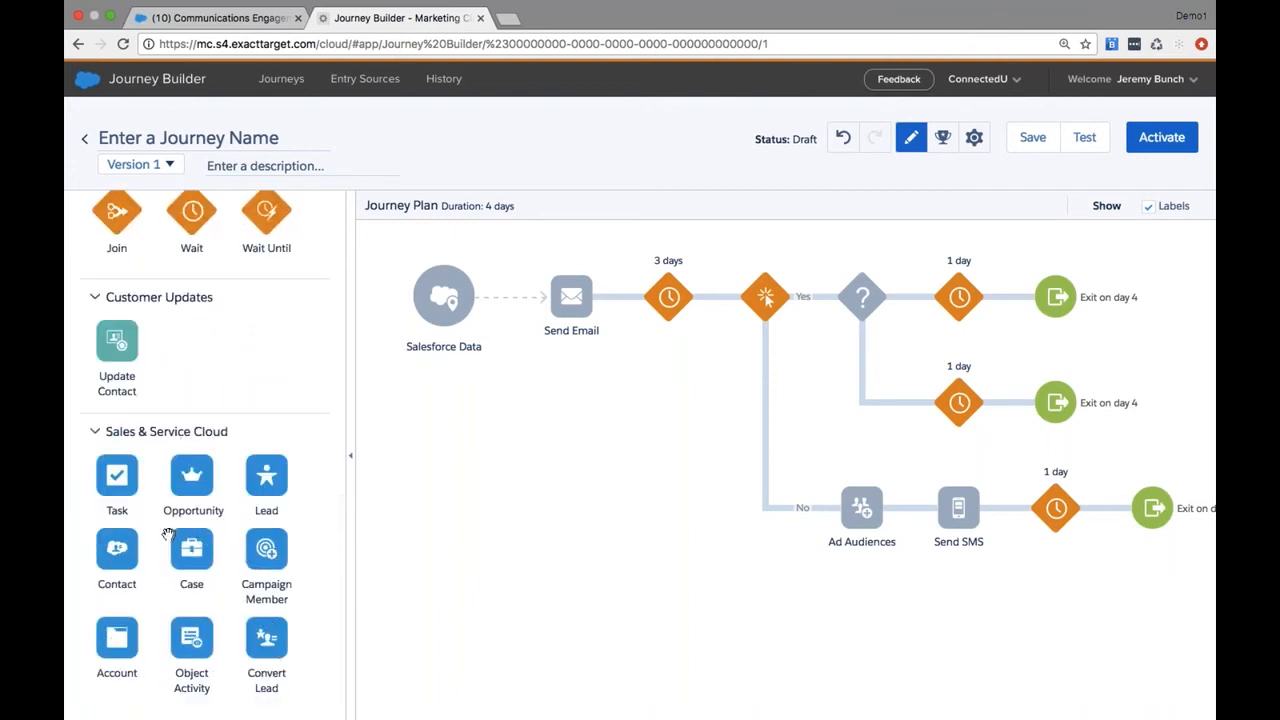
left_click_drag(117, 474, 900, 420)
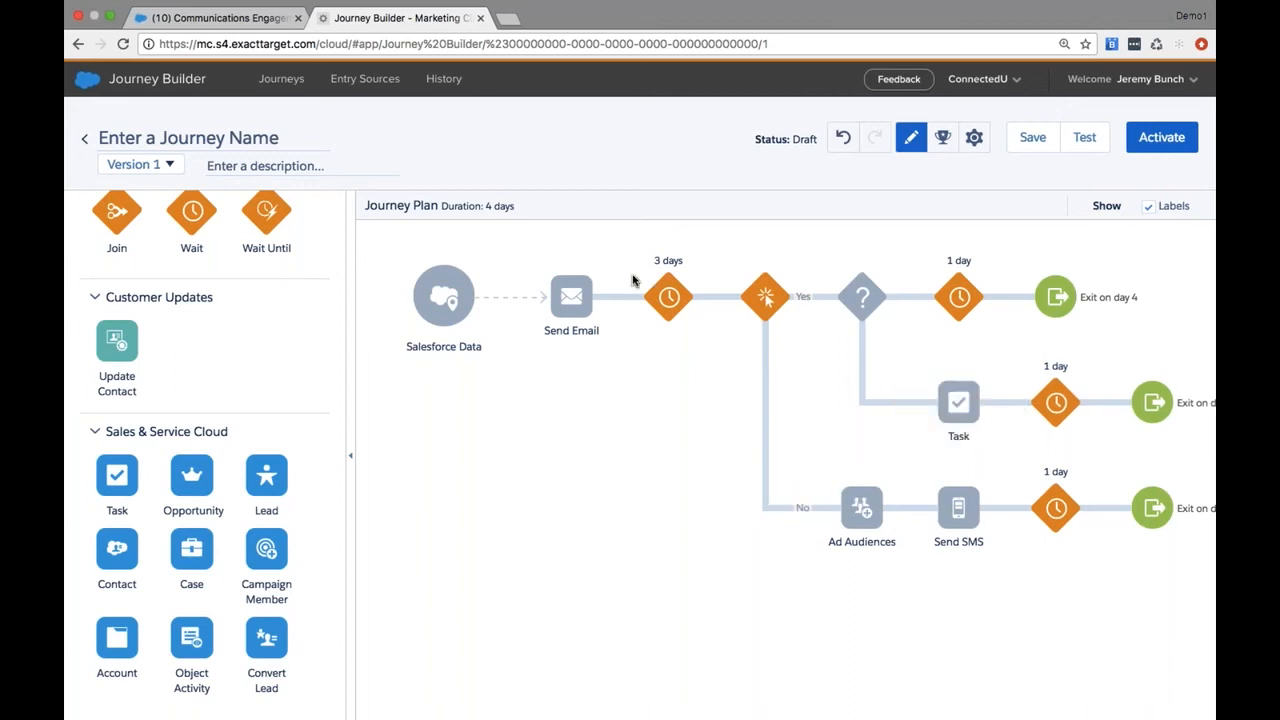
Insert a Campaign Member activity between Ad Audiences and Send SMS on the No branch and bring up its options
mouse_move(872, 292)
mouse_move(959, 403)
left_click_drag(266, 556, 890, 505)
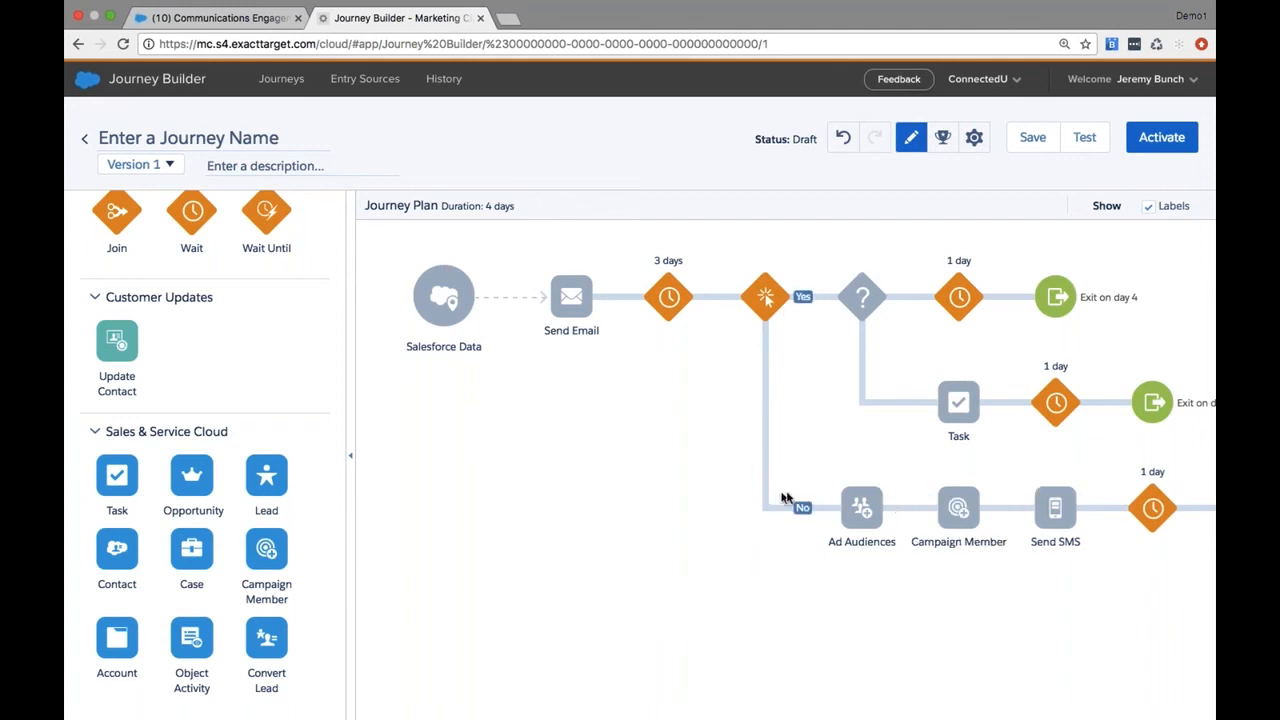
left_click(957, 515)
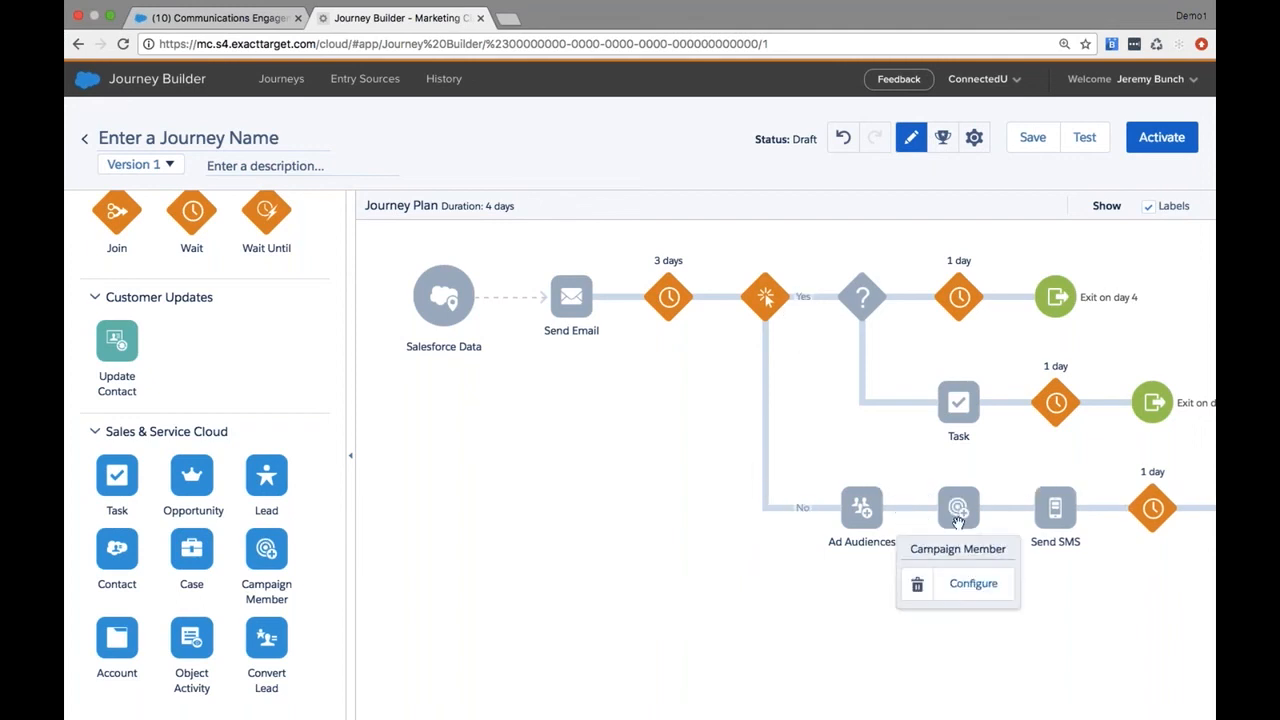